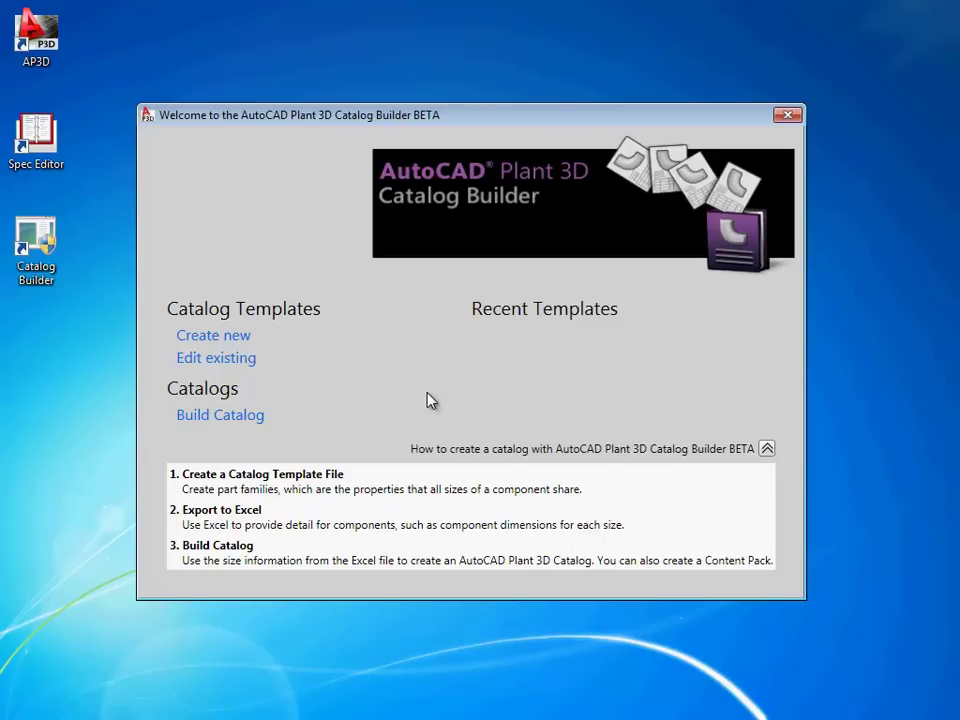
Create a new imperial catalog template named Sample and maximize its window.
left_click(233, 338)
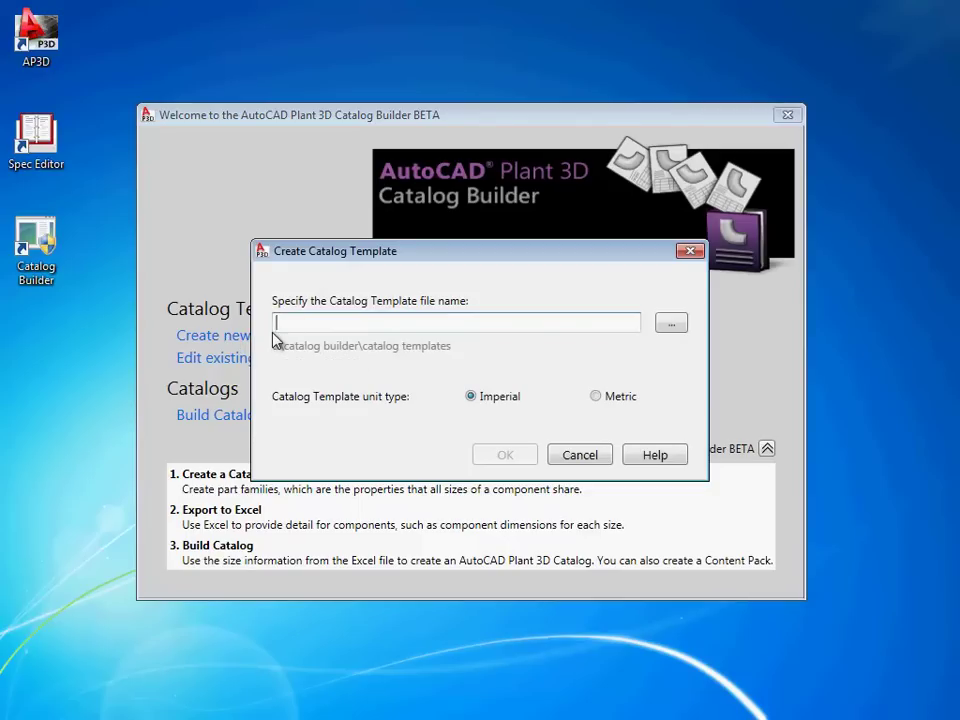
type("Sample")
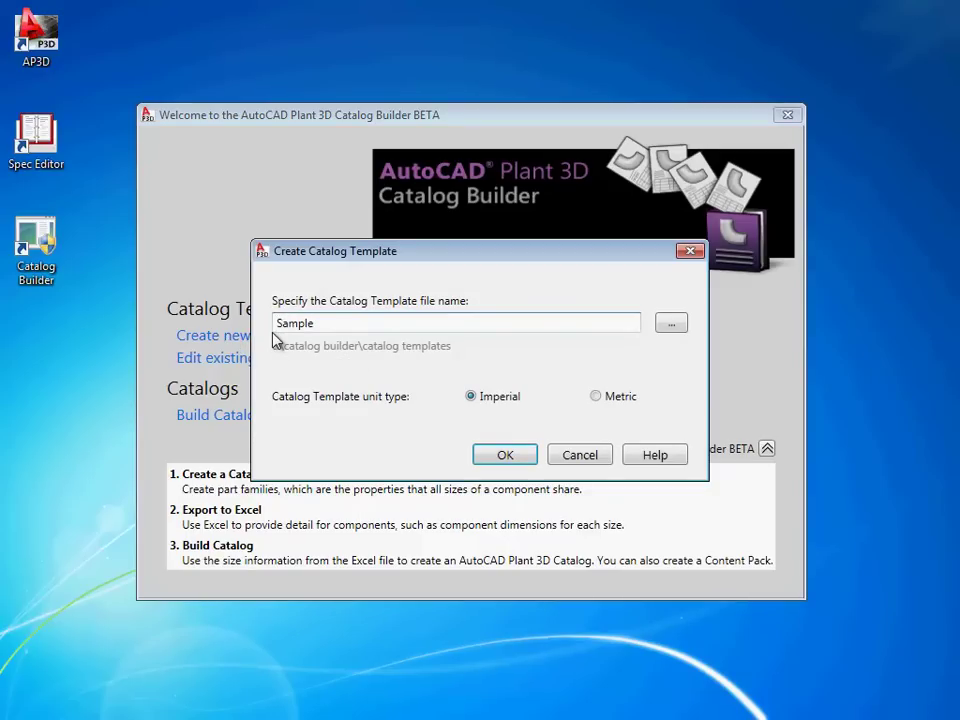
left_click(506, 456)
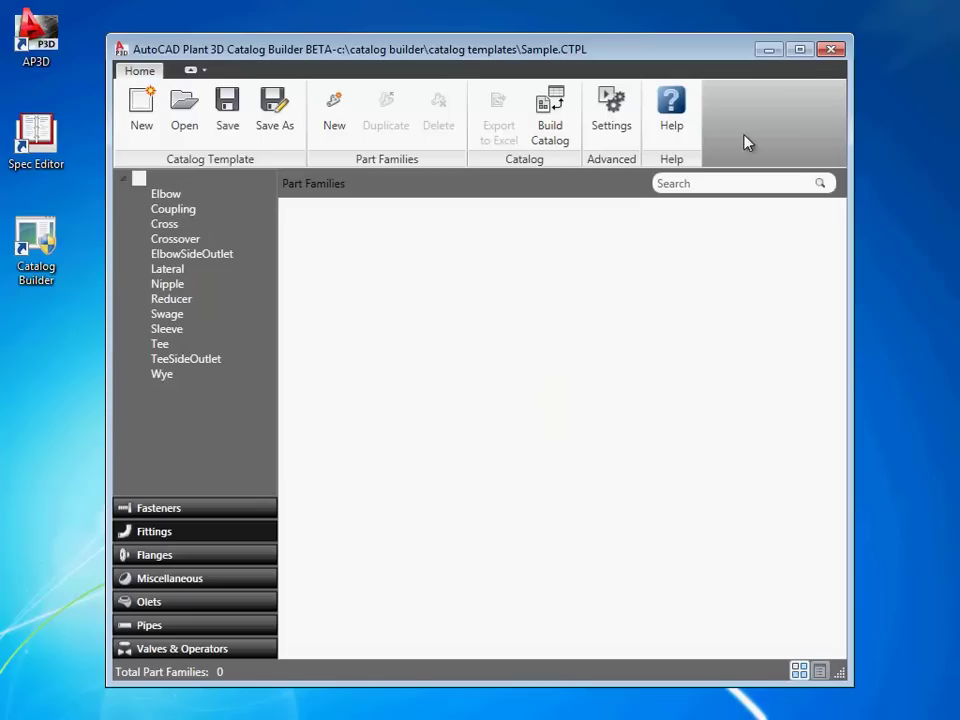
left_click(803, 50)
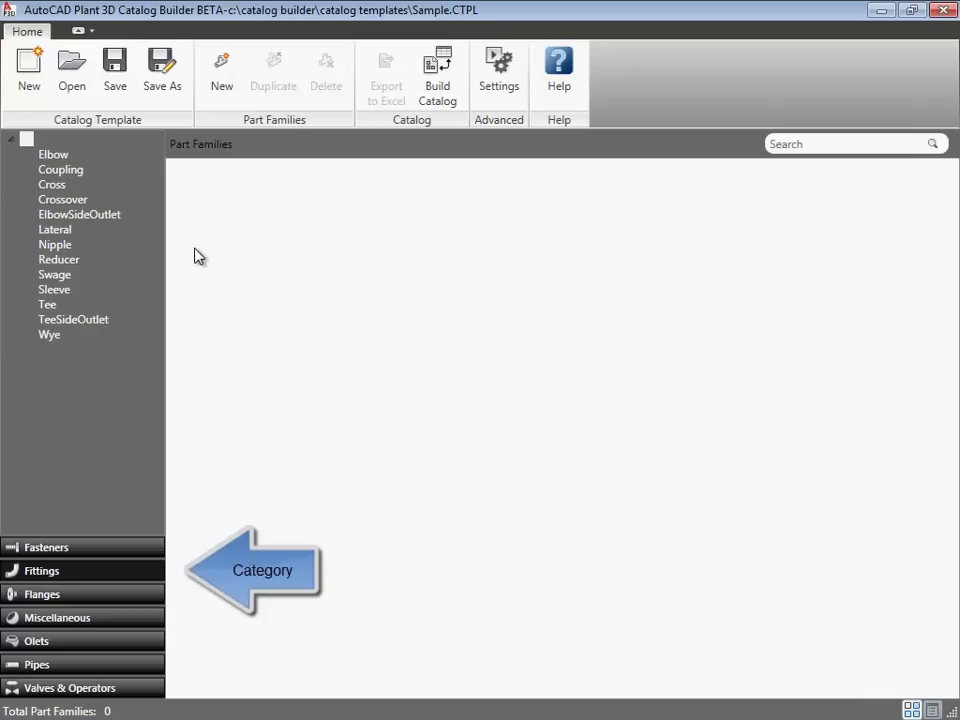
Add an Elbow part family under Fittings and assign it the CPB Bend parametric graphics.
left_click(47, 156)
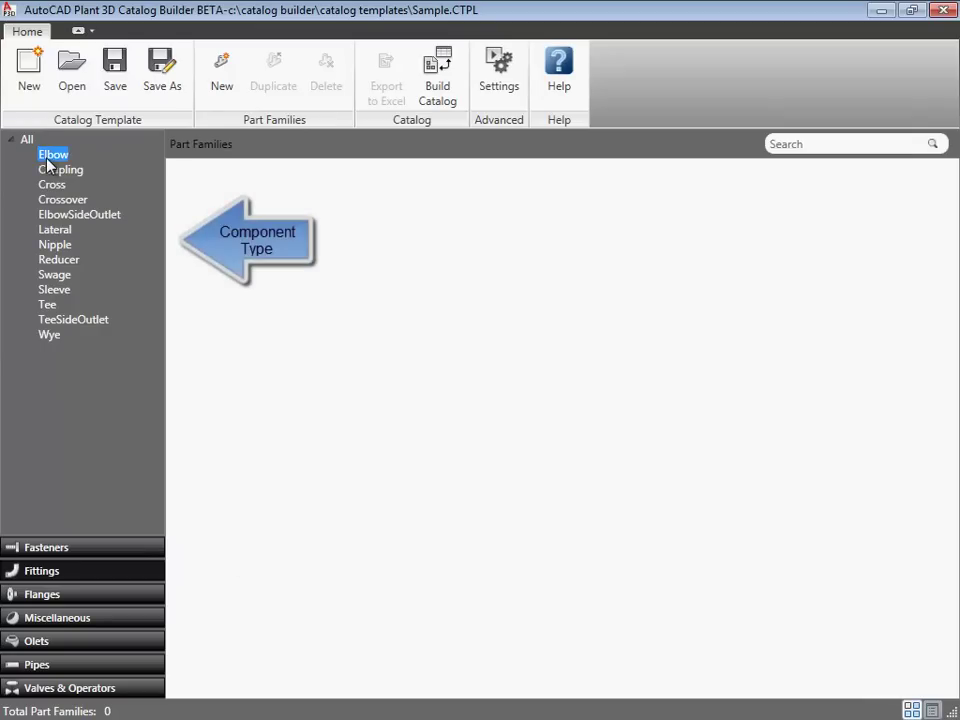
left_click(220, 80)
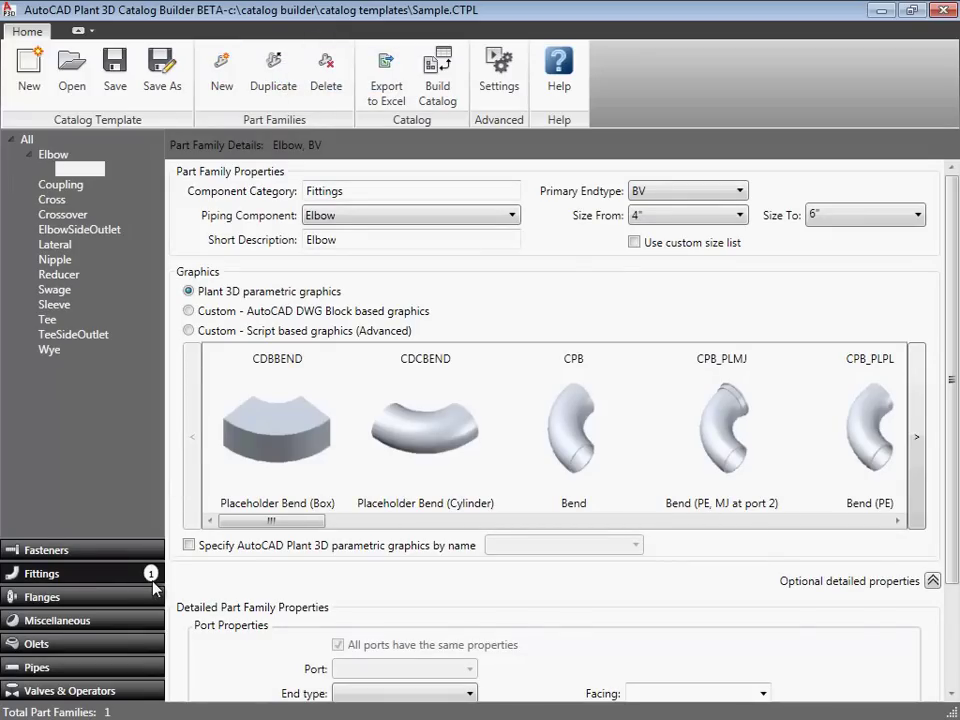
left_click(572, 477)
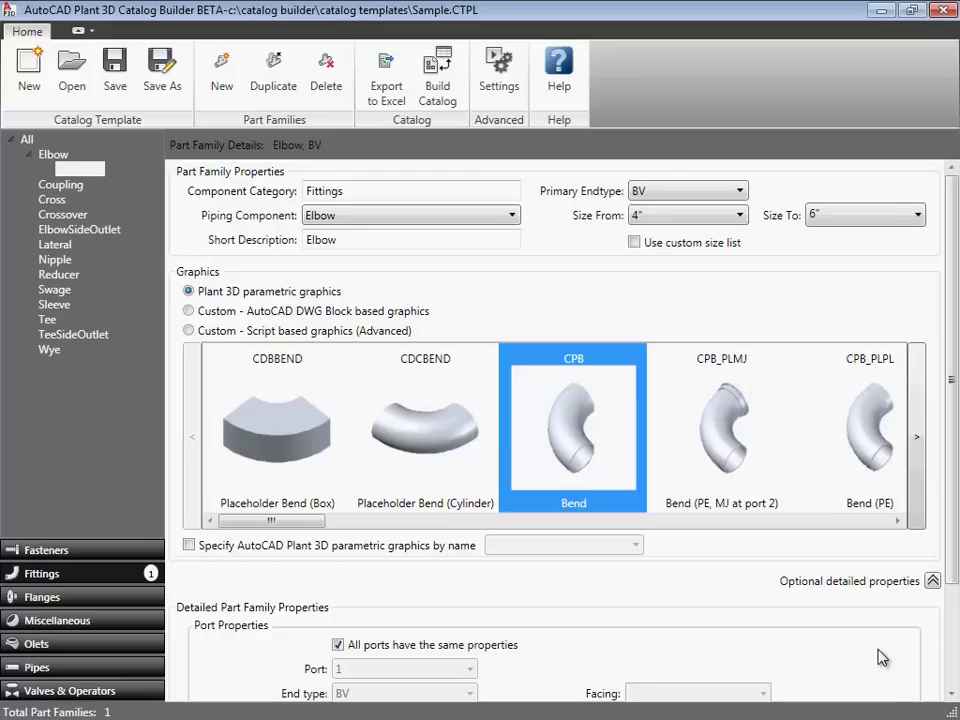
Set the elbow family's pressure class to 300 and its long description to "Elbow, 90, 300".
left_click(955, 688)
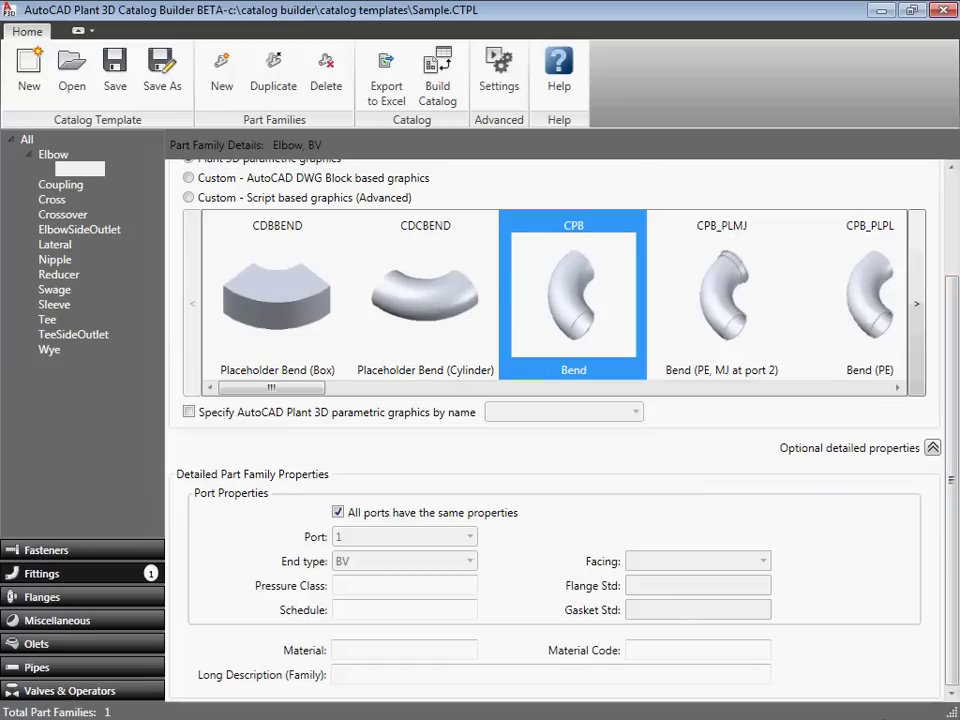
left_click(349, 587)
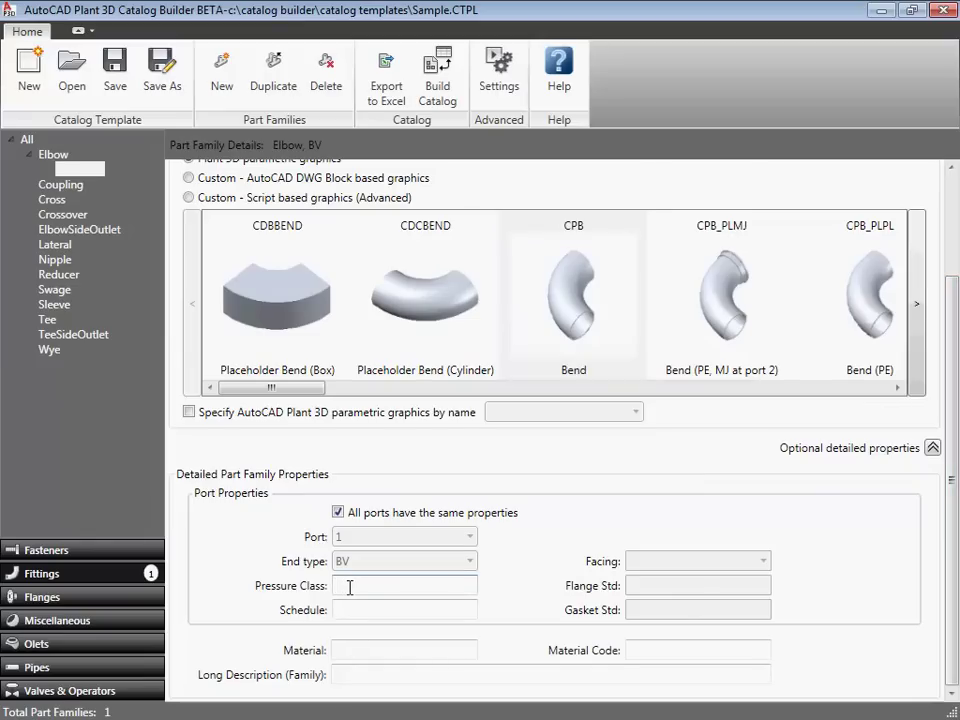
type("300")
left_click(343, 676)
type("Elbow, 90, 300")
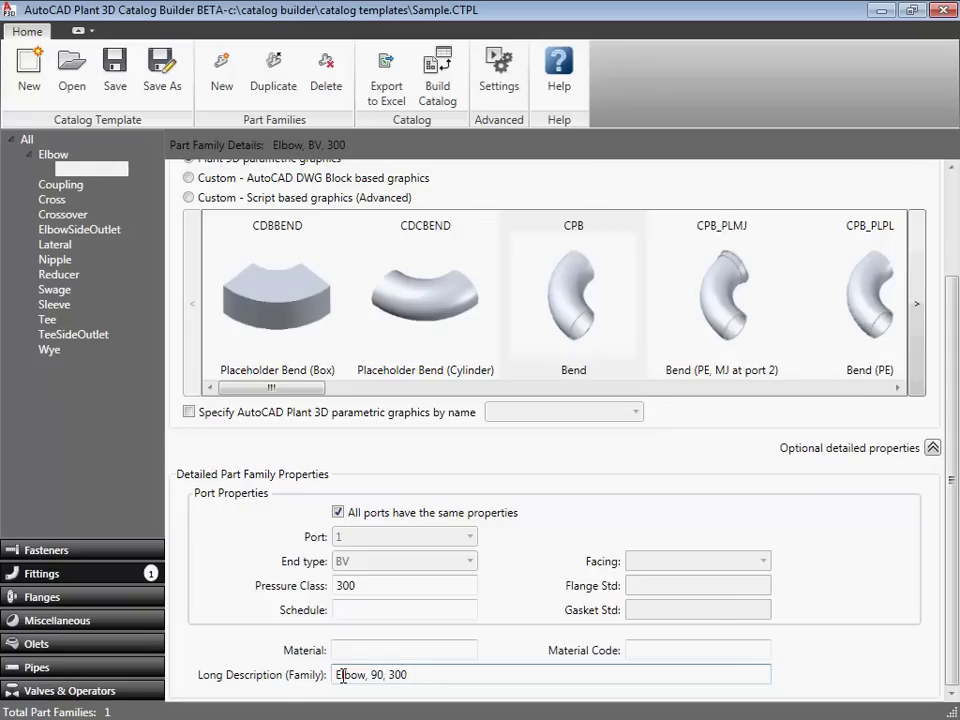
Export the catalog template to Sample.xlsx and open the exported workbook in Excel.
left_click(399, 78)
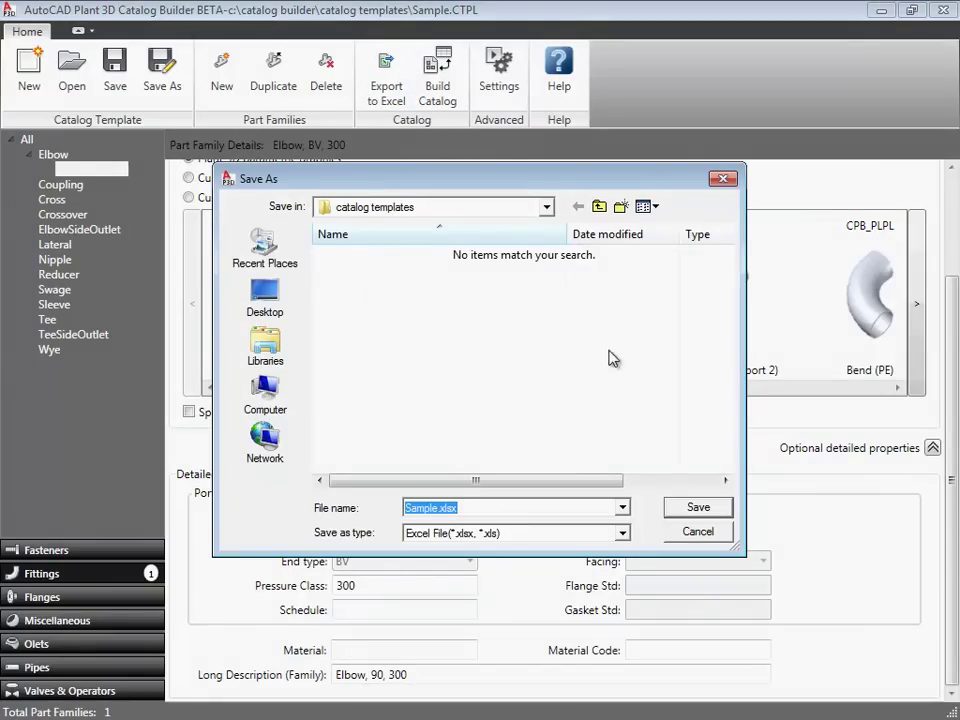
left_click(702, 513)
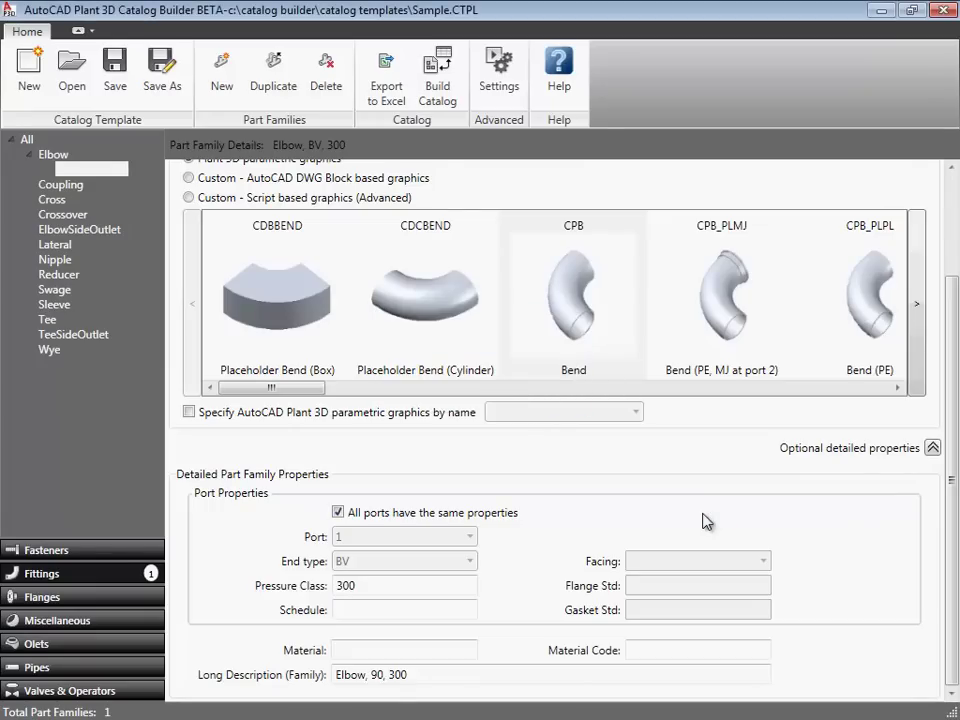
left_click(387, 95)
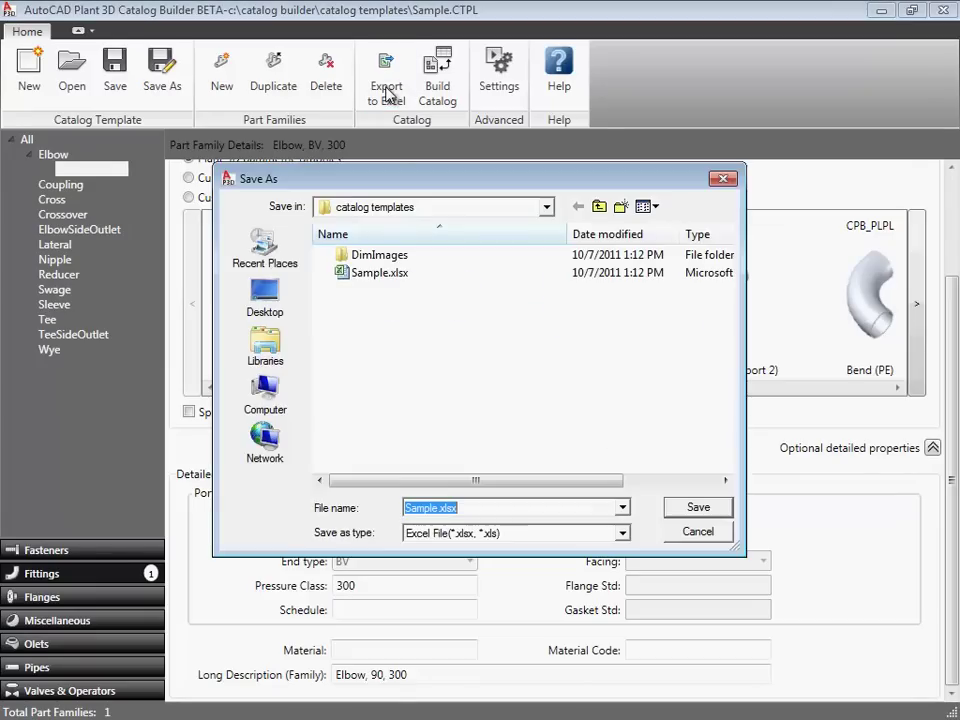
right_click(386, 276)
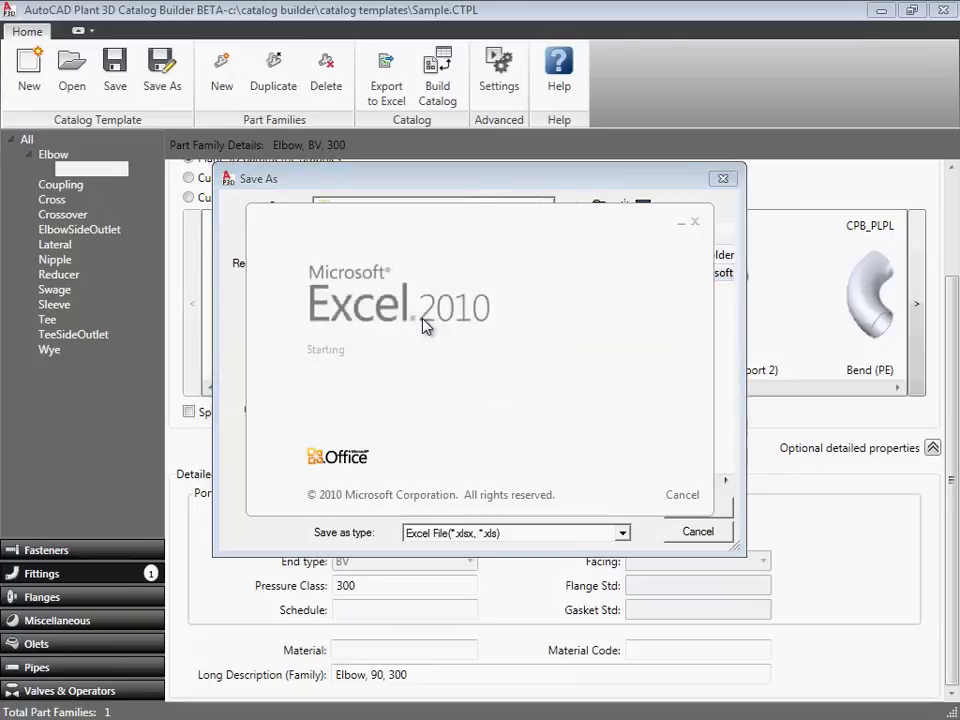
left_click(428, 319)
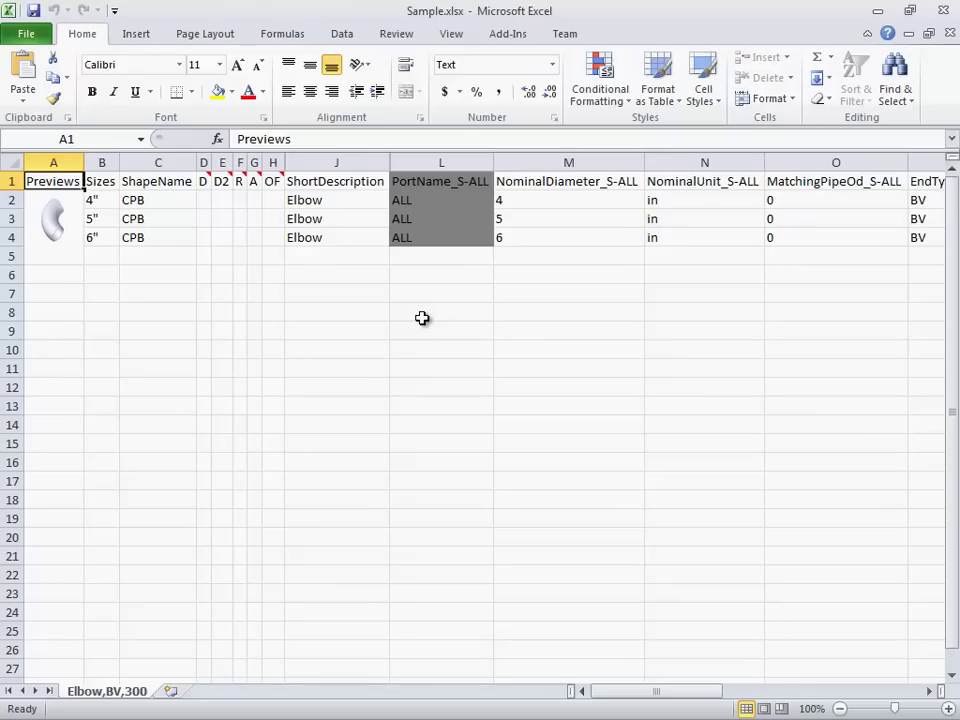
View the elbow's dimension drawing from its preview, close it, and check the dimension column headings.
left_click(57, 238)
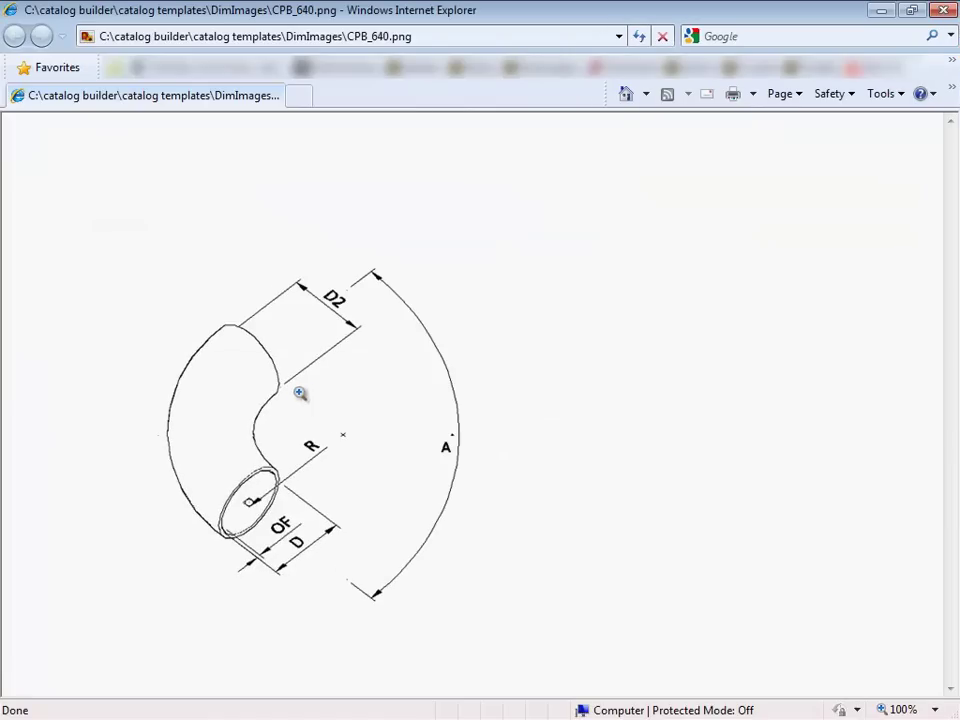
left_click(943, 10)
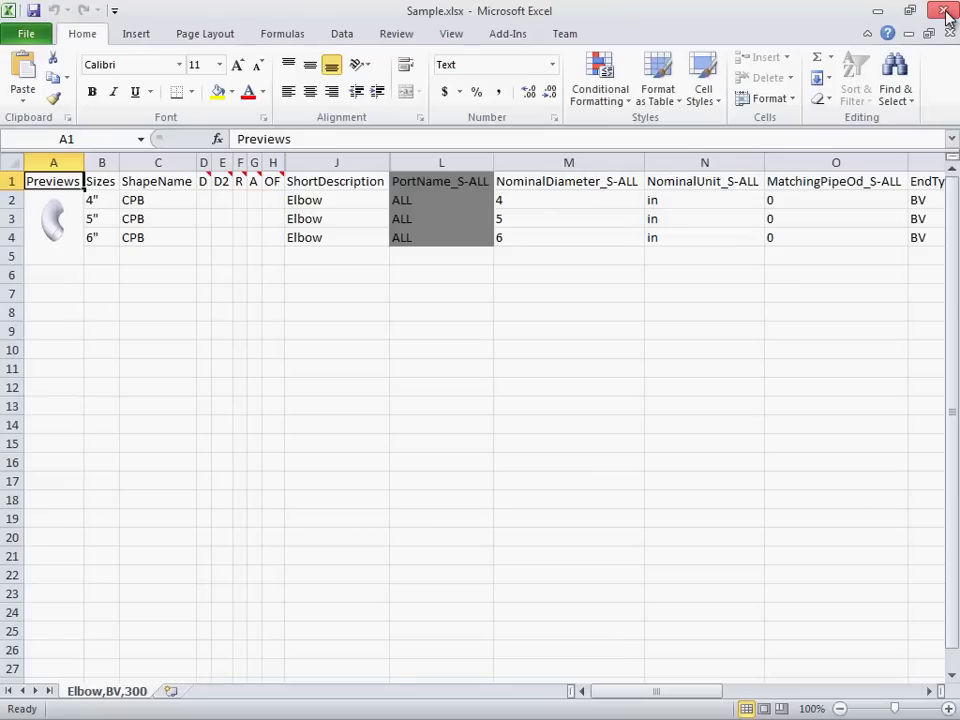
mouse_move(209, 175)
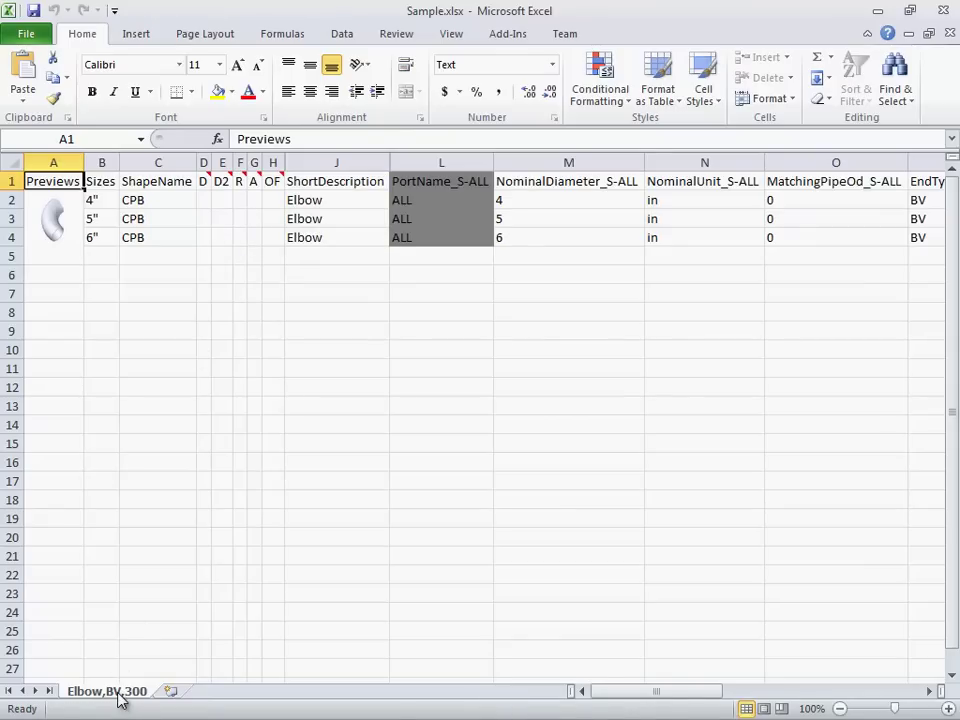
Examine the MatchingPipeOd values of the elbow sizes, then close the workbook without saving and cancel the pending export.
left_click_drag(660, 691, 842, 708)
left_click(621, 699)
left_click(621, 699)
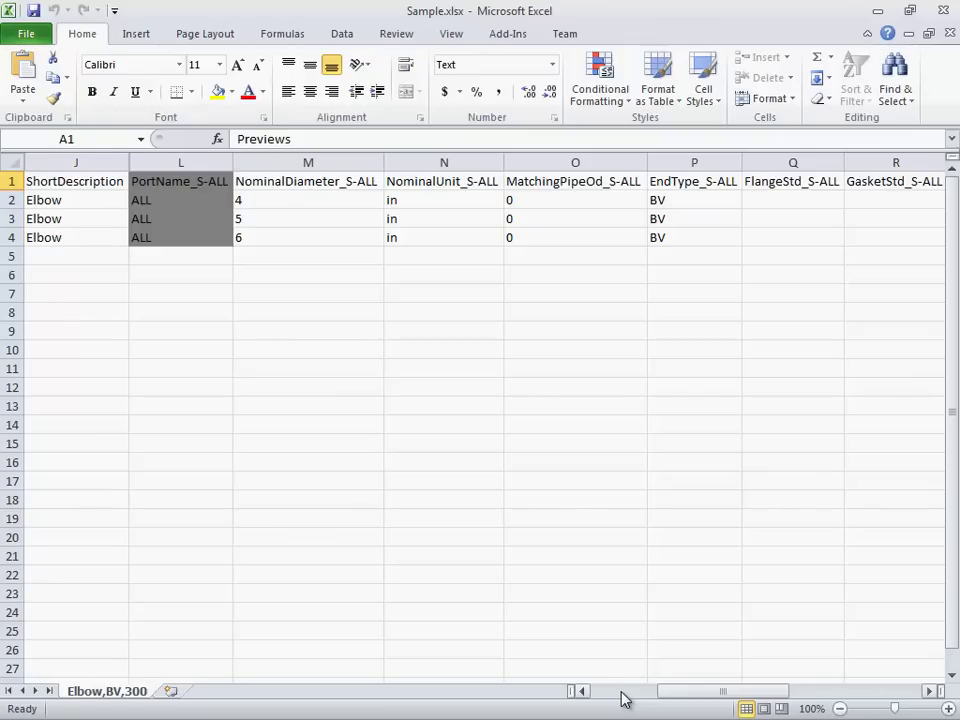
left_click(529, 199)
left_click(527, 232, "shift")
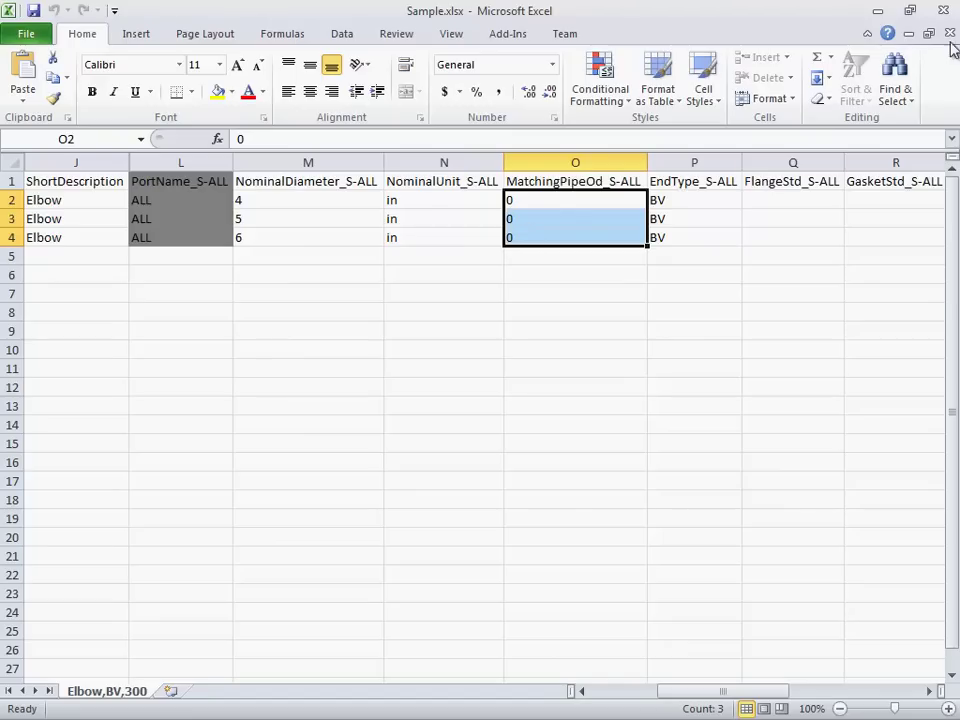
left_click(943, 10)
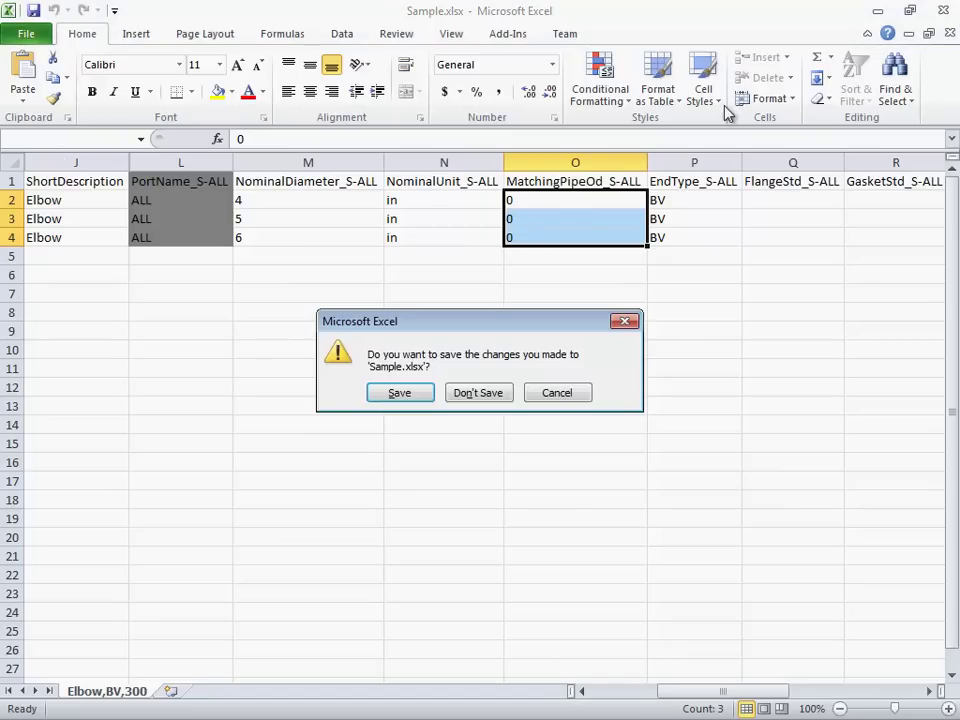
left_click(479, 393)
left_click(714, 539)
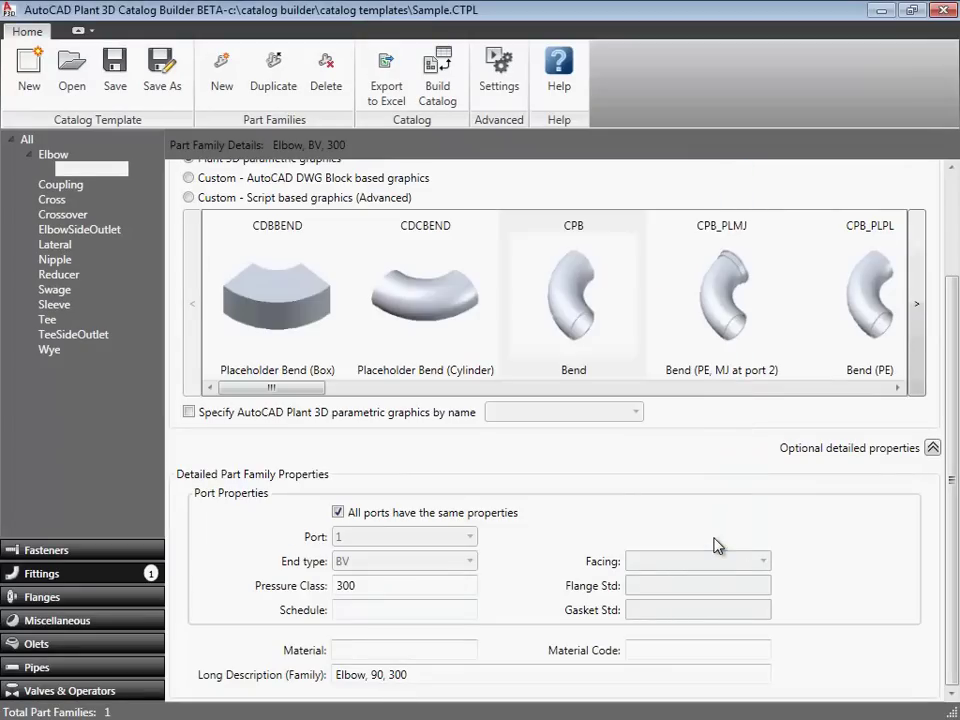
Set the default pressure class for imperial Fittings to 300 in the Catalog Builder settings.
left_click(499, 72)
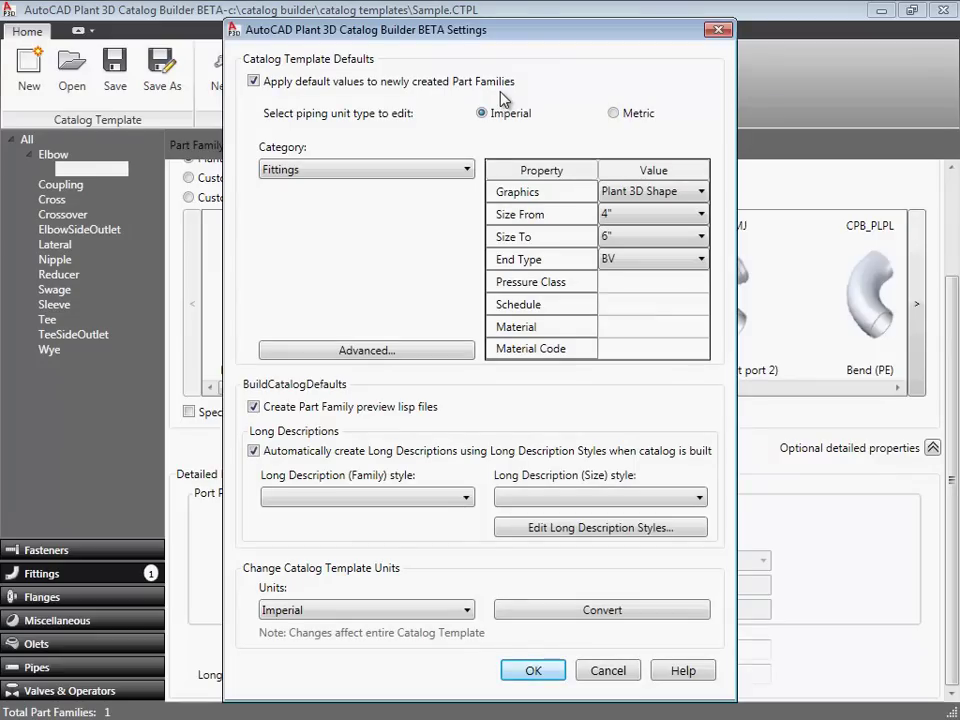
left_click(439, 176)
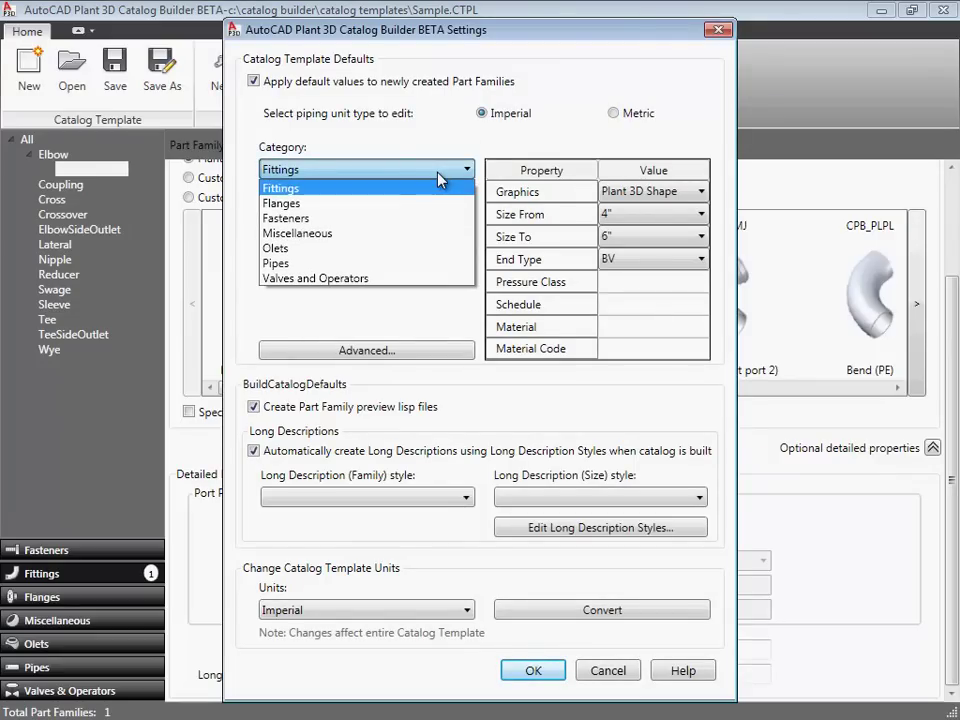
left_click(441, 176)
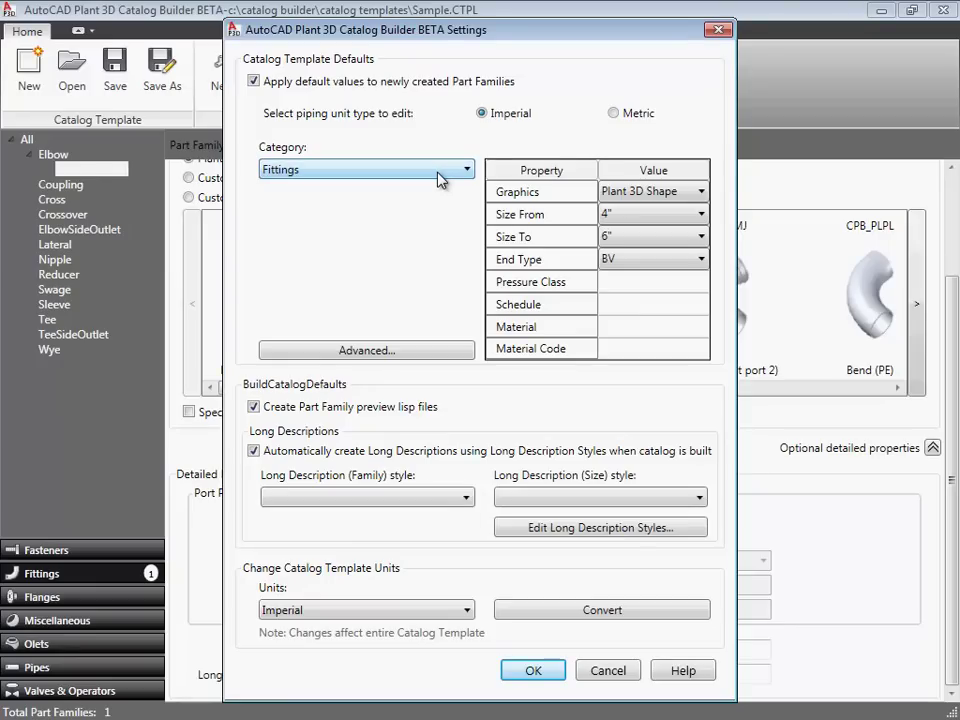
left_click(622, 281)
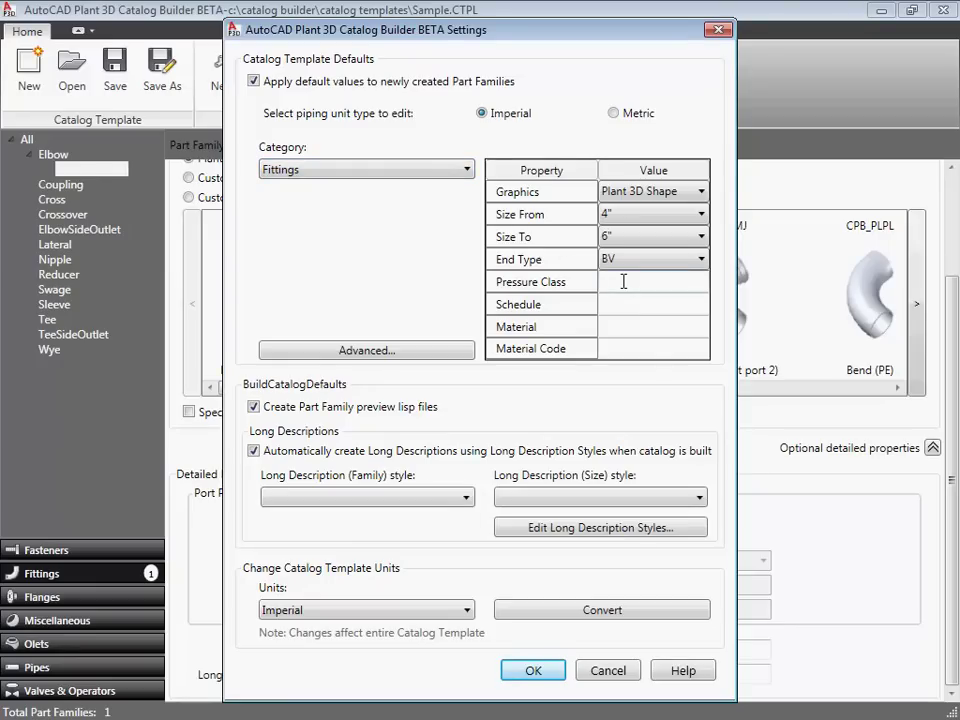
type("300")
Display the wall thickness port property defaults in the advanced default settings.
left_click(426, 350)
left_click(446, 190)
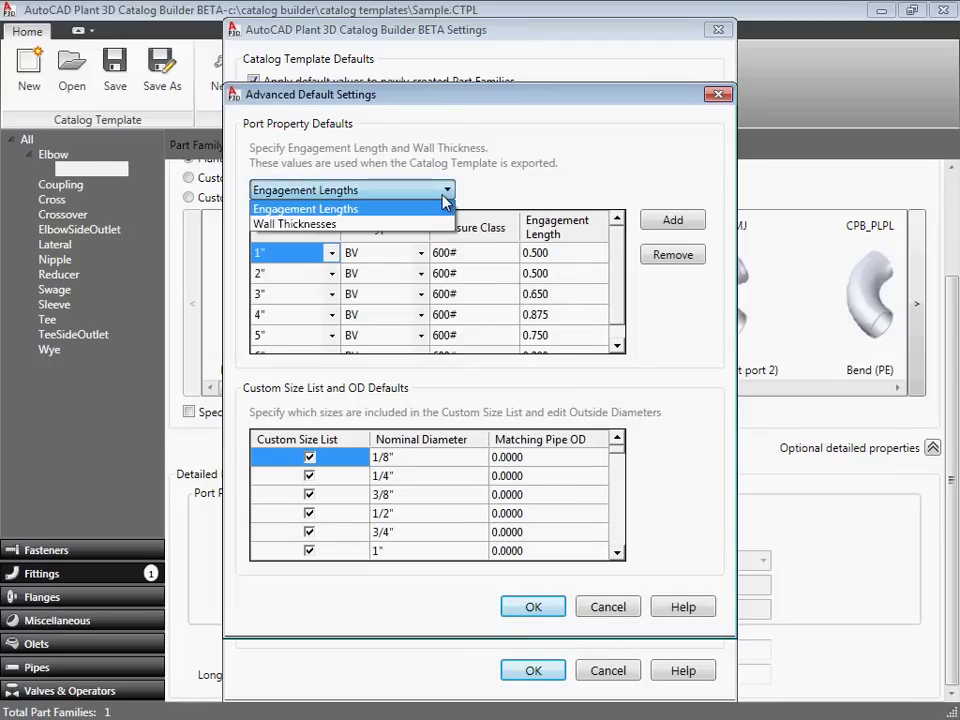
left_click(428, 225)
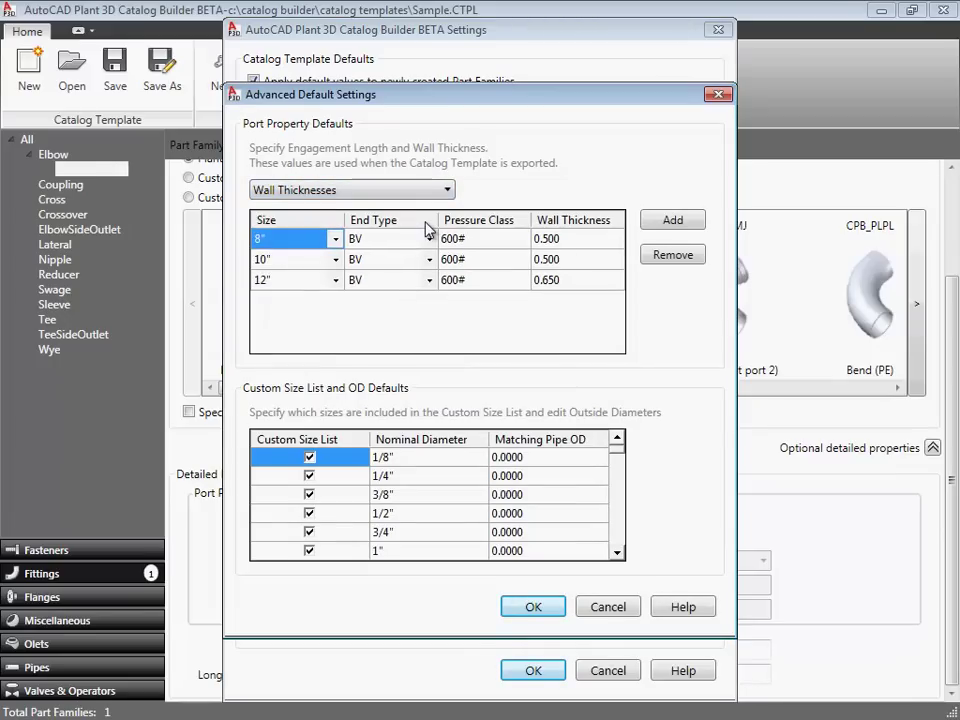
Set the default matching pipe OD of the 1" nominal diameter to 1.315.
left_click(617, 552)
left_click(617, 552)
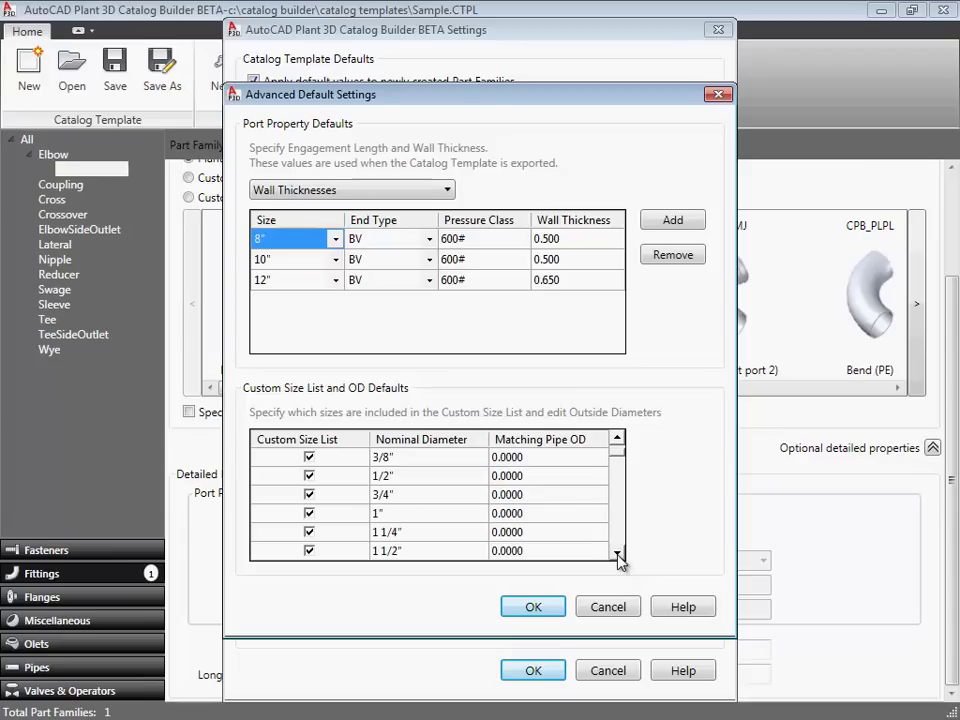
left_click(559, 518)
type("1.")
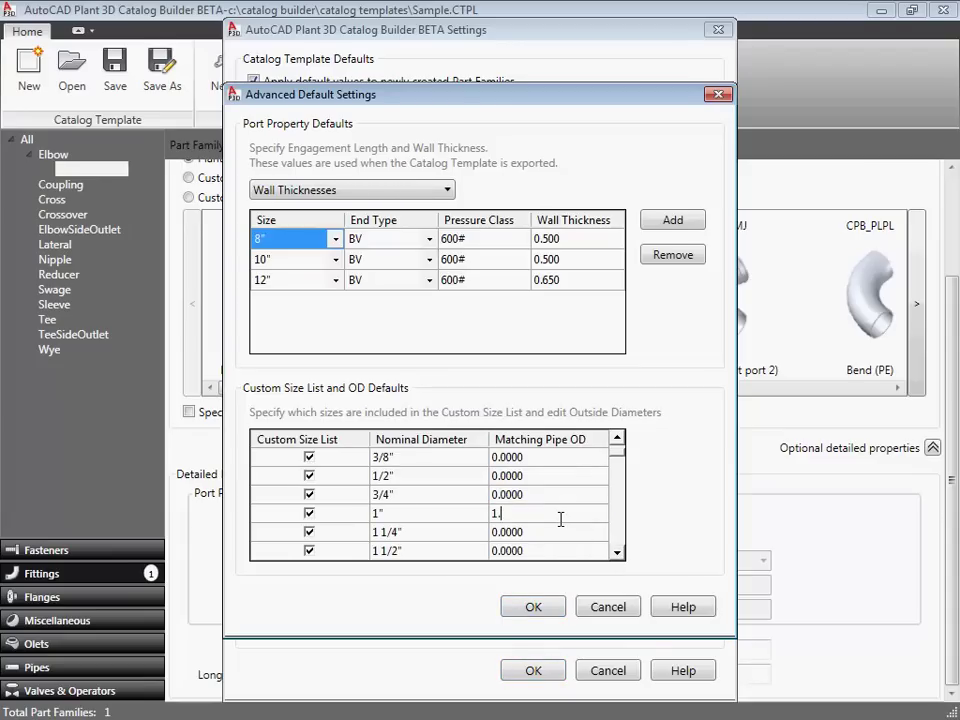
type("315")
Exclude the 1 1/4", 1 1/2", 2", 2 1/2", 3" and 3 1/2" diameters from the custom size list.
left_click(309, 534)
left_click(309, 536)
left_click(311, 552)
left_click(318, 553)
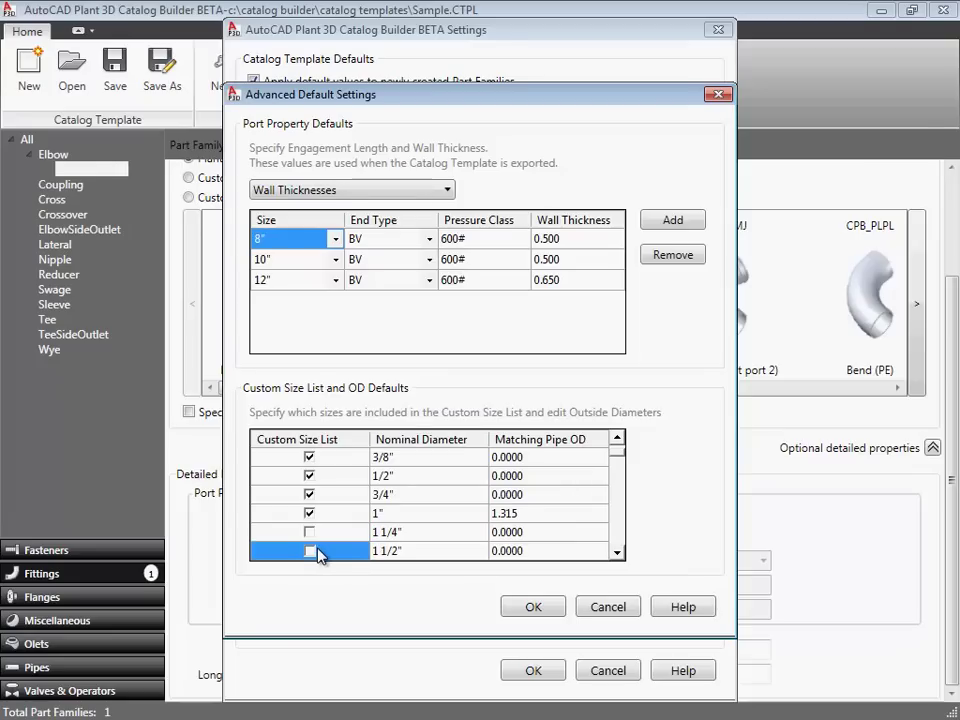
key("Down")
key("space")
key("Down")
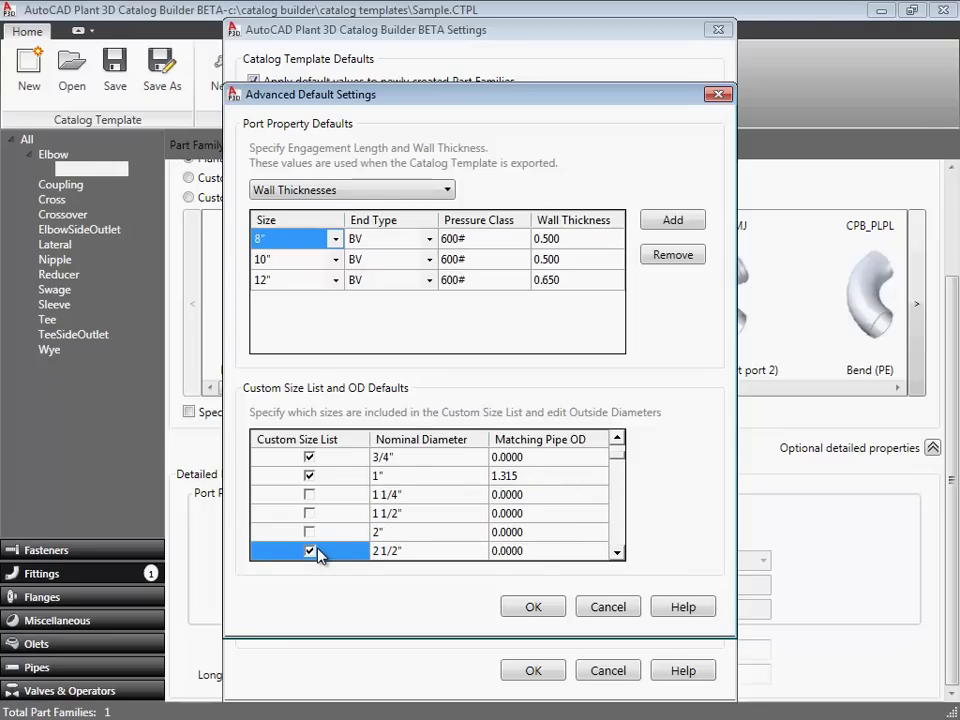
key("space")
key("Down")
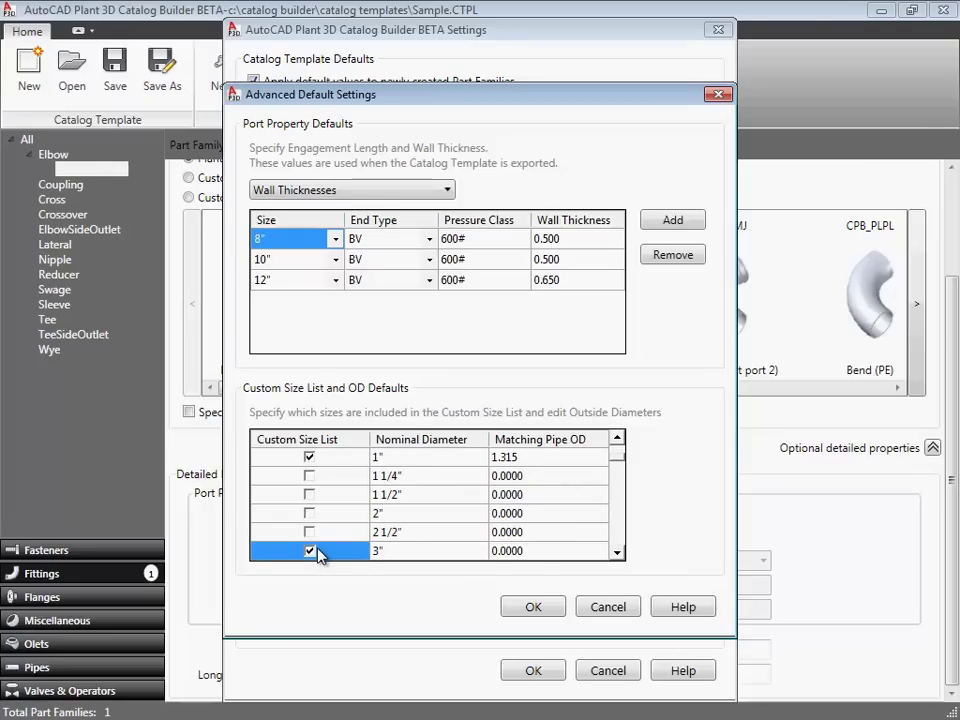
key("space")
key("Down")
key("space")
key("Down")
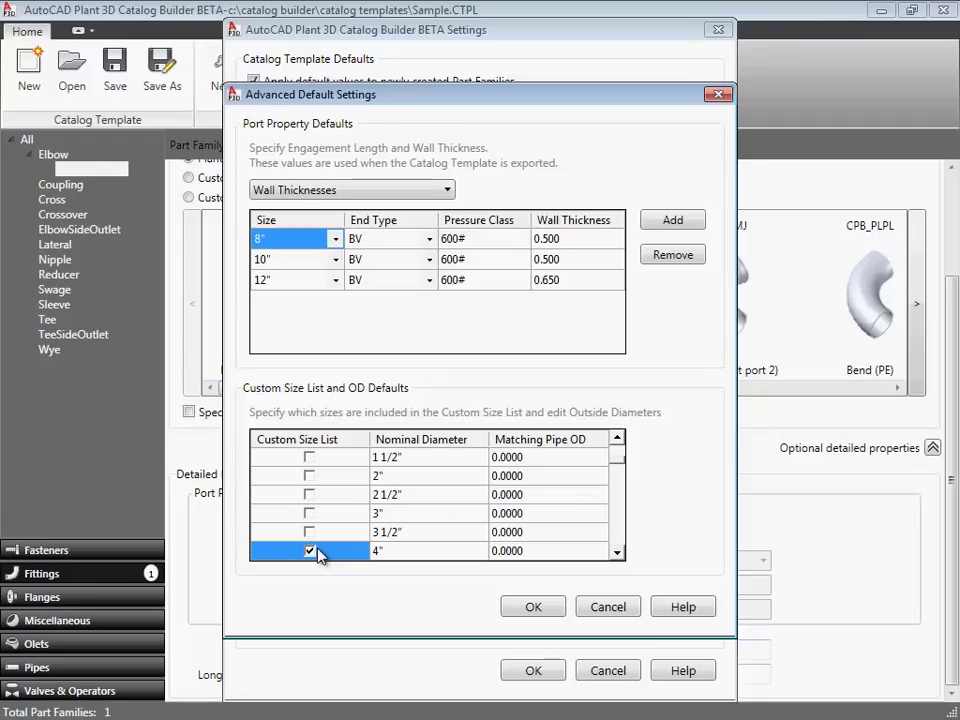
Set the default matching pipe OD of the 4" nominal diameter to 4.5.
key("Tab")
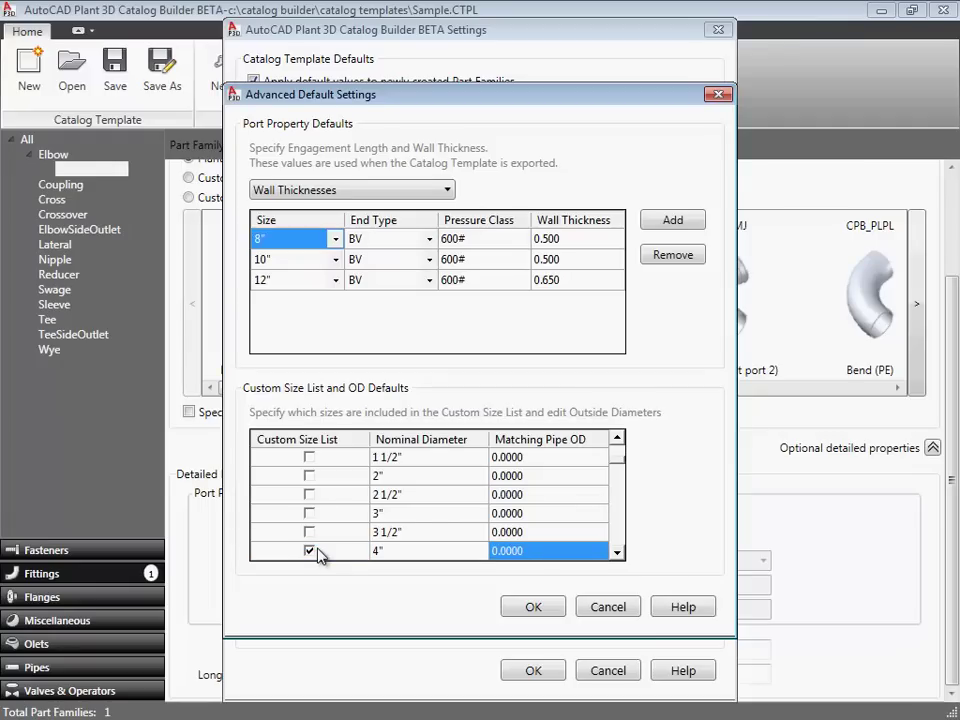
type("4.5")
key("Down")
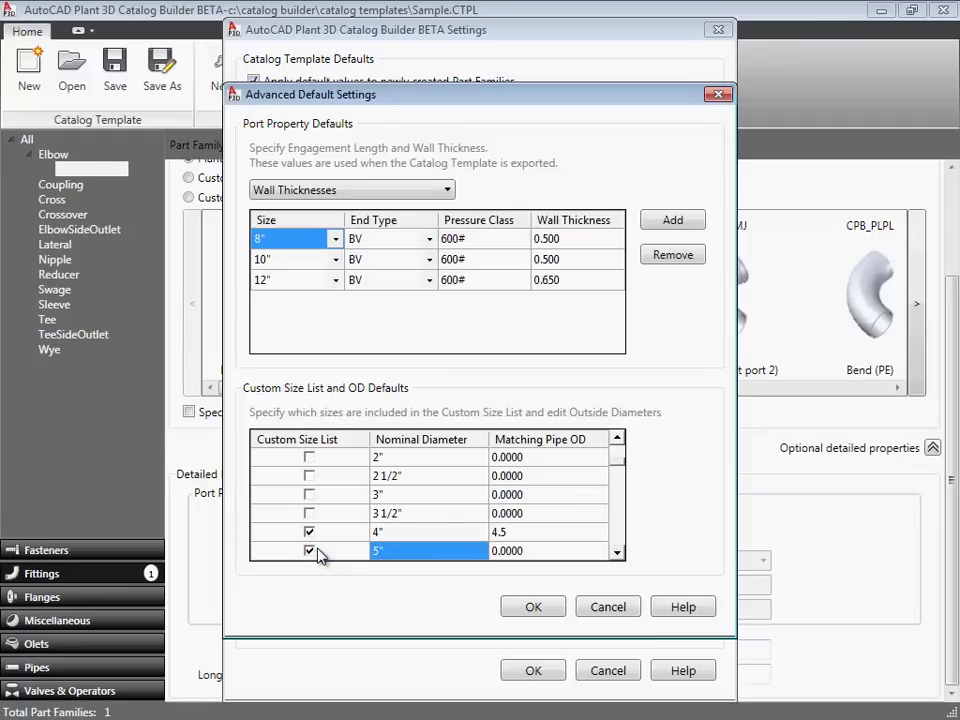
Exclude the 5", 6", 7", 8", 9", 10" and 11" diameters from the custom size list.
key("shift+Tab")
key("space")
key("Down")
key("space")
key("Down")
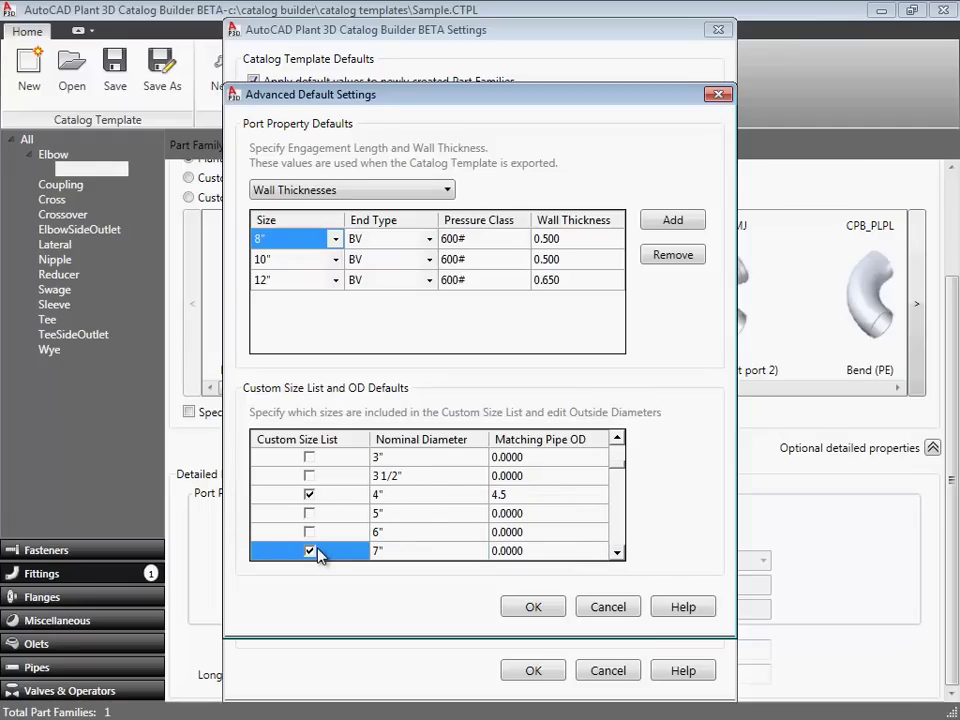
key("space")
key("Down")
key("space")
key("Down")
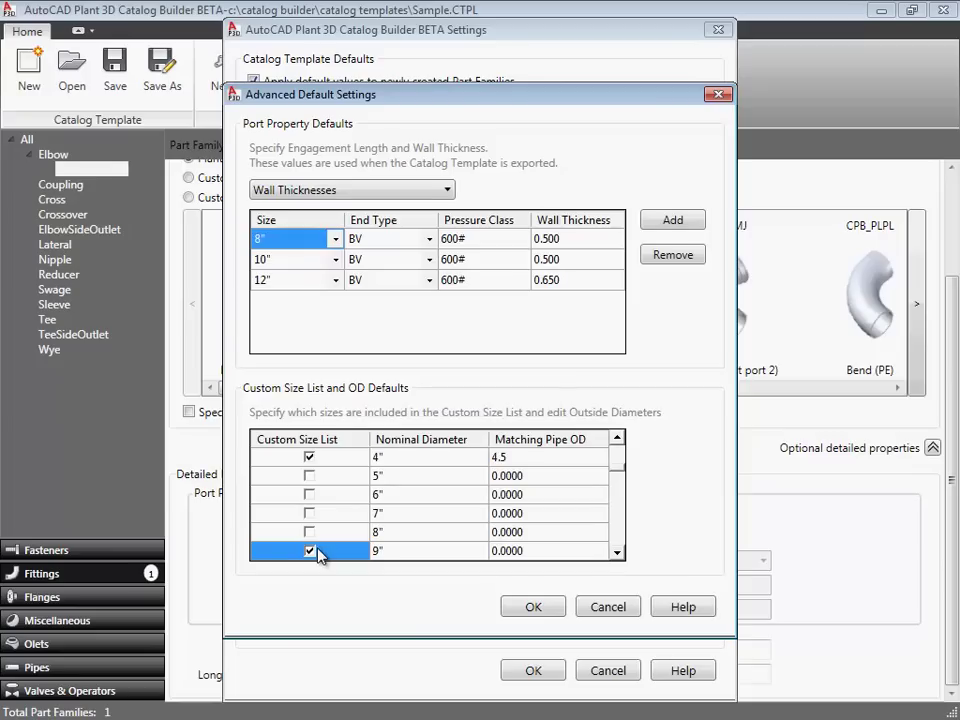
key("Down")
key("Down")
key("Down")
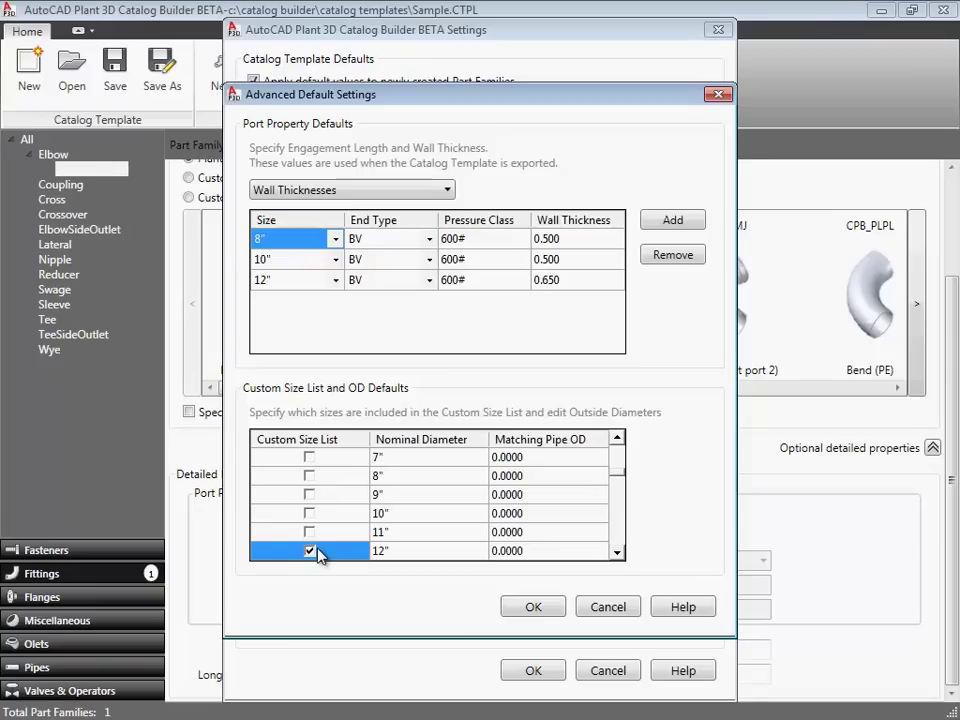
Set the default matching pipe OD of the 12" nominal diameter to 12.75 and accept the advanced and general settings.
key("Tab")
key("Tab")
type("12")
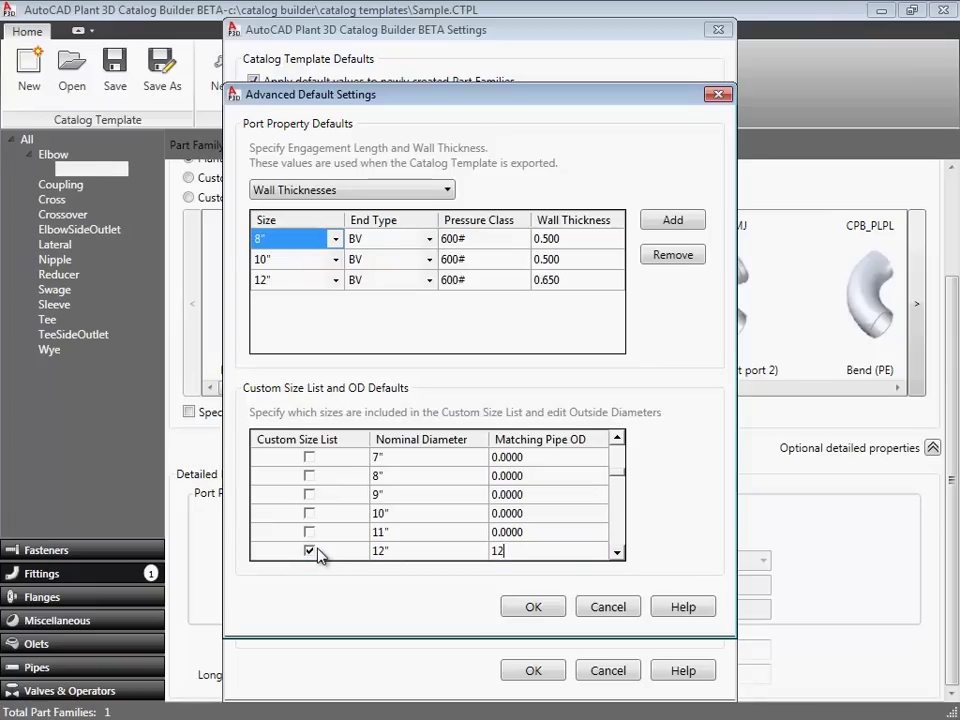
type(".75")
left_click(533, 607)
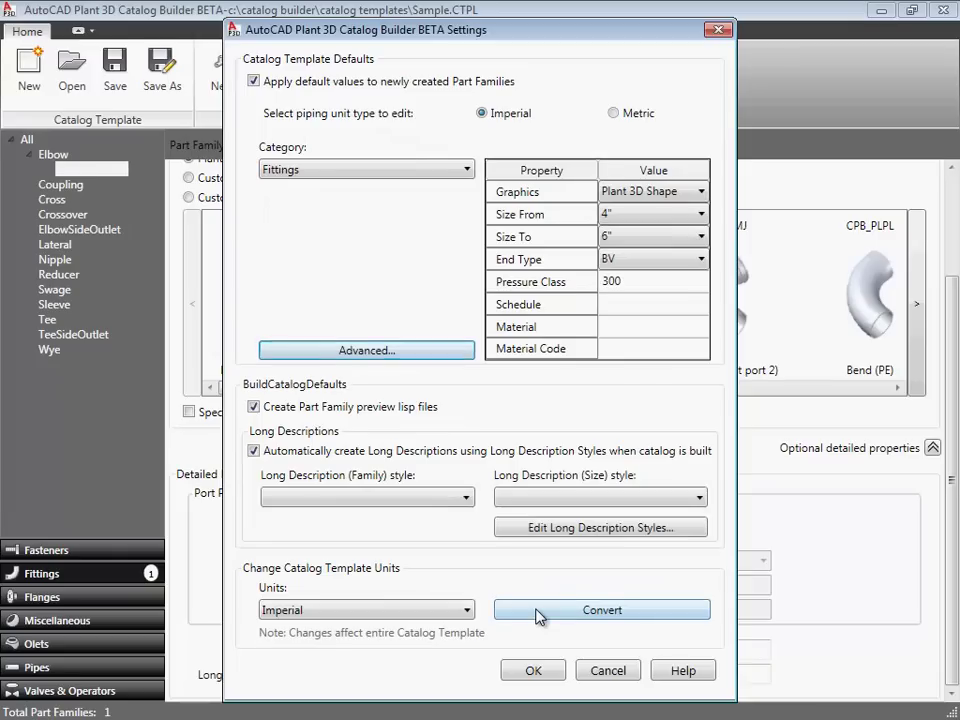
left_click(533, 671)
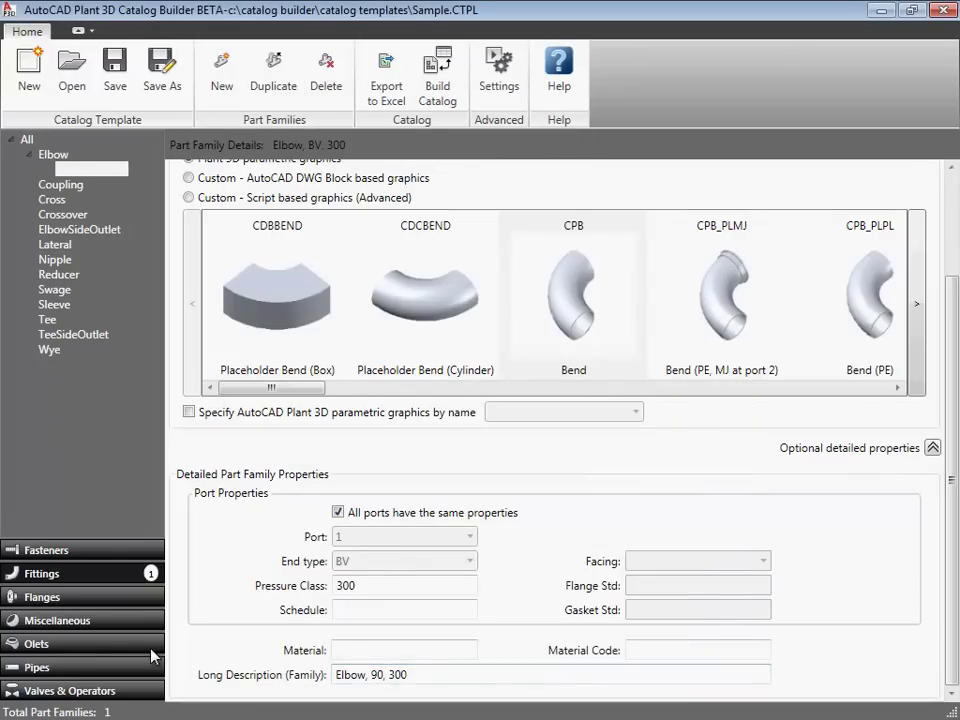
Create a new Strainer part family in the Miscellaneous category.
left_click(56, 626)
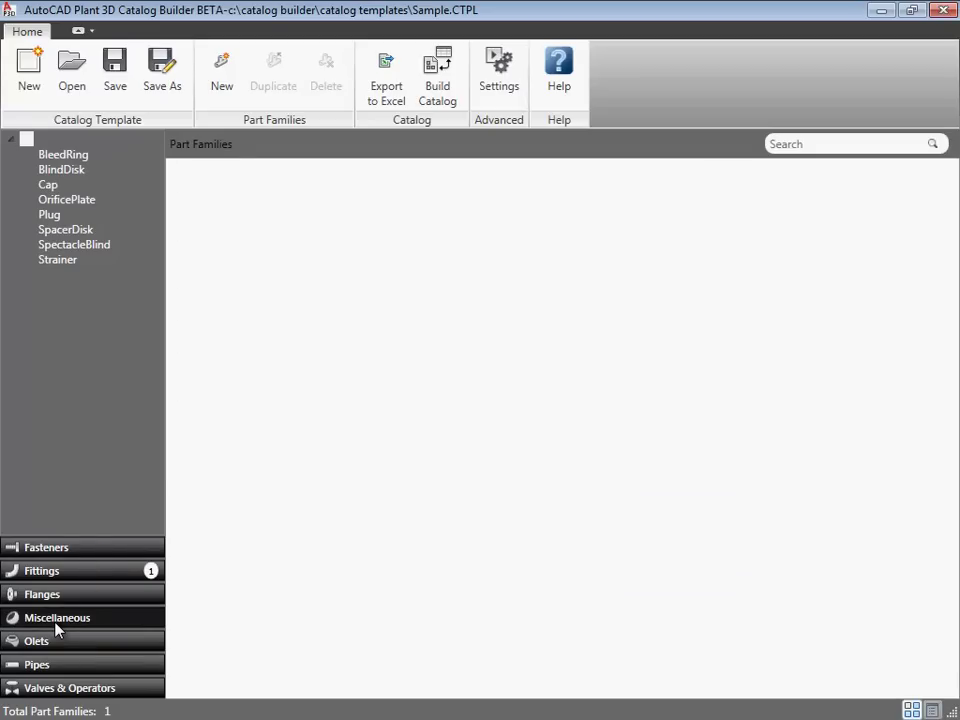
left_click(49, 260)
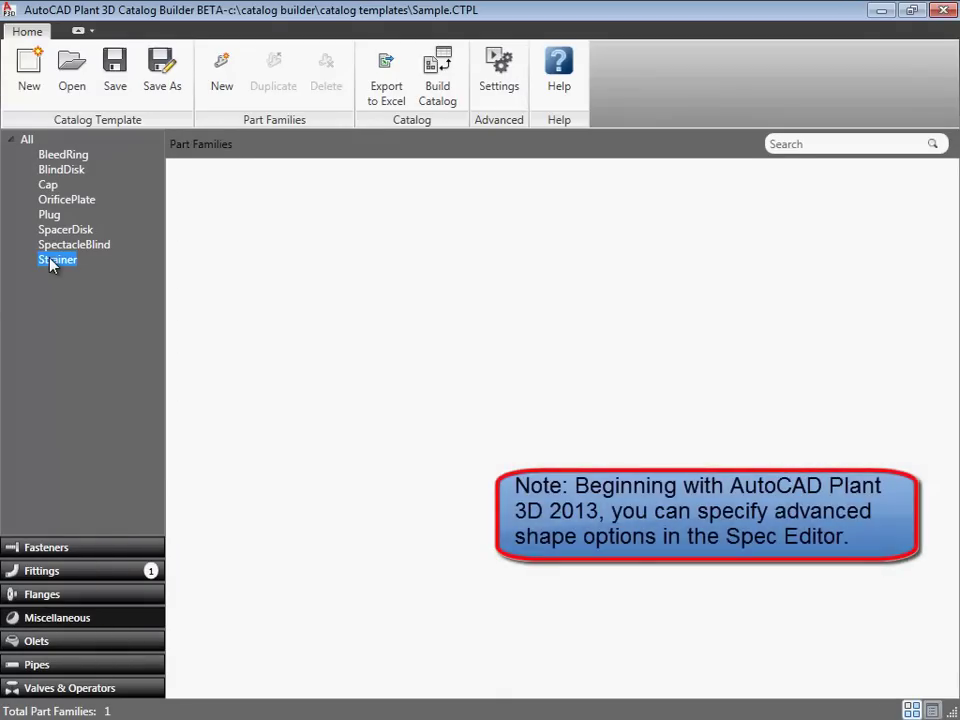
left_click(226, 88)
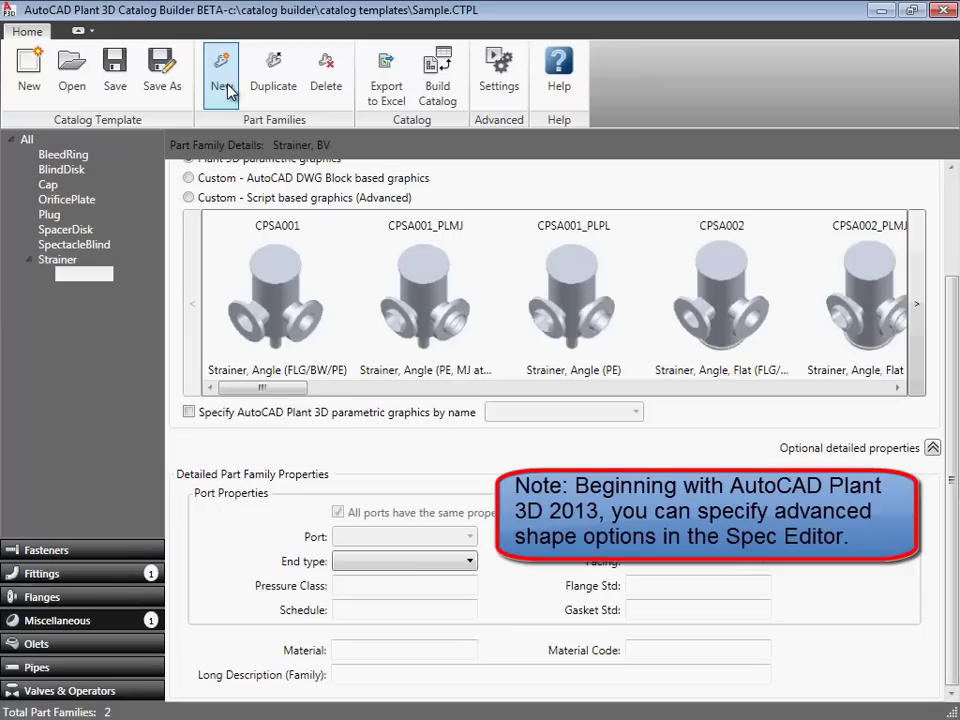
Specify the strainer's parametric graphics by name as CPTB.
left_click_drag(274, 388, 910, 403)
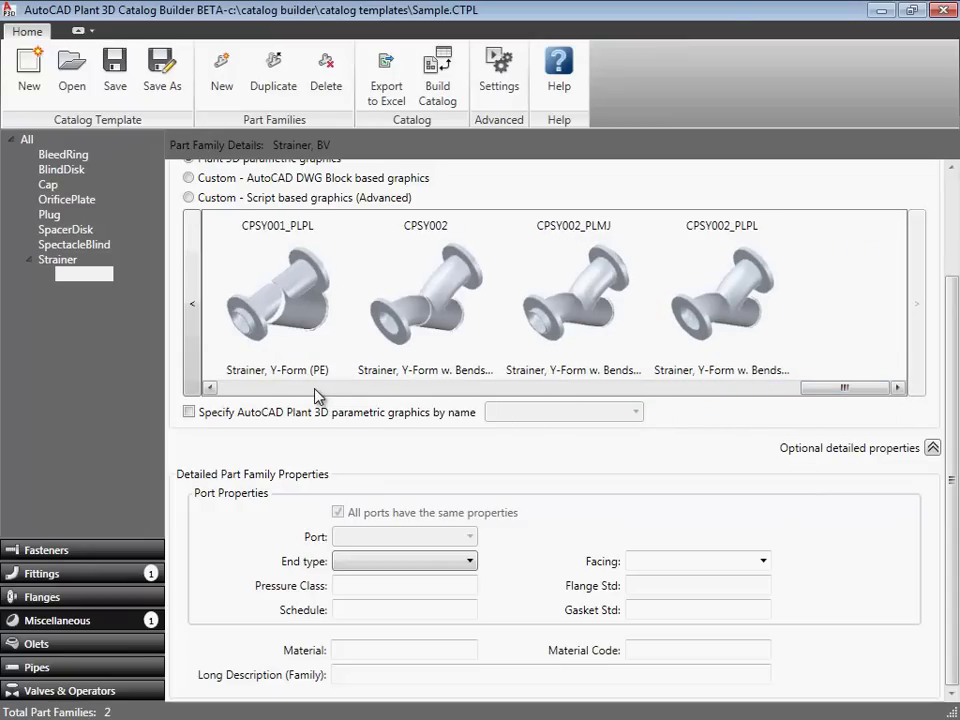
left_click(188, 412)
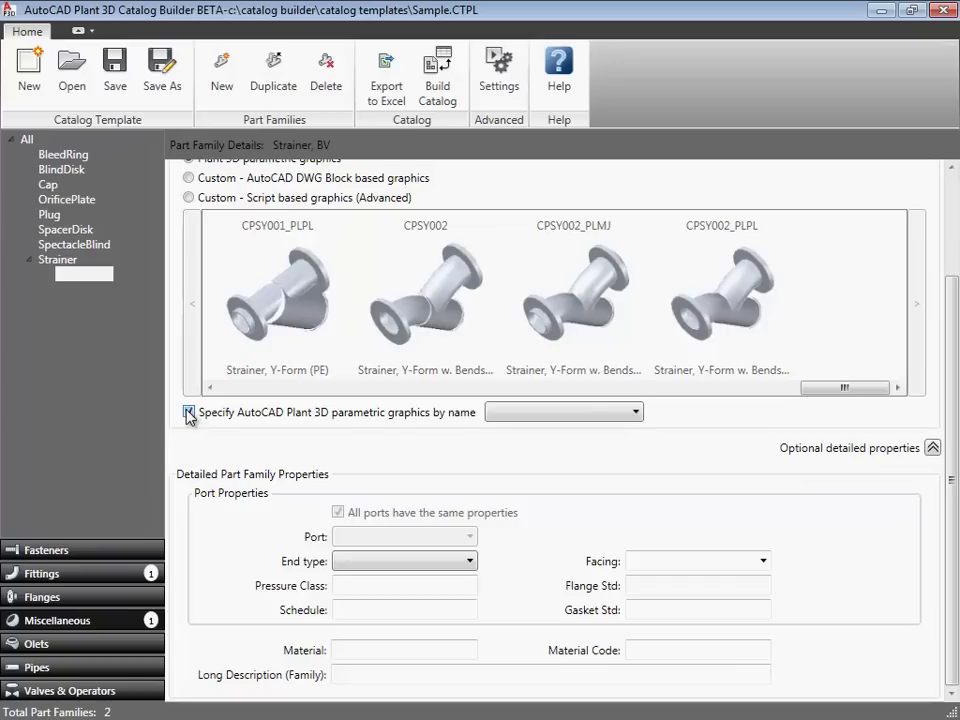
left_click(591, 415)
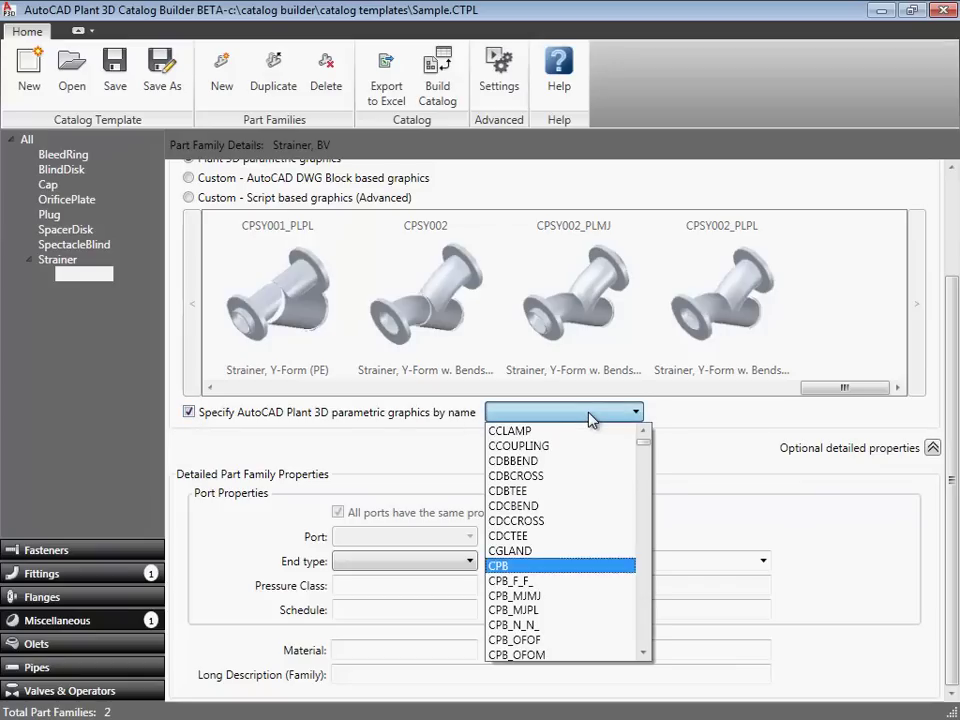
type("cptb")
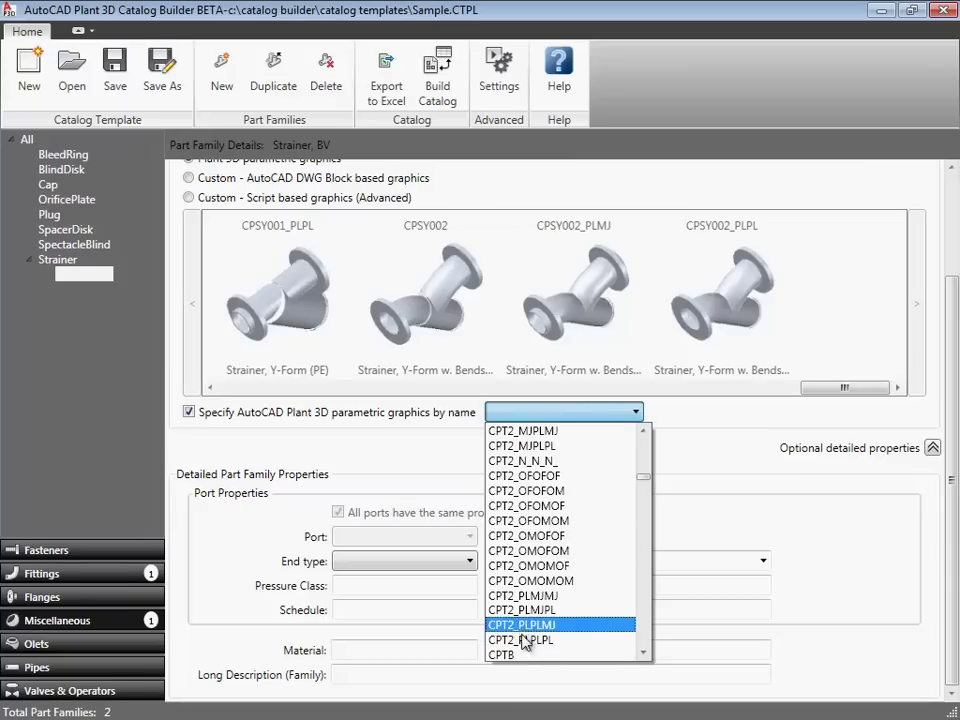
left_click(512, 596)
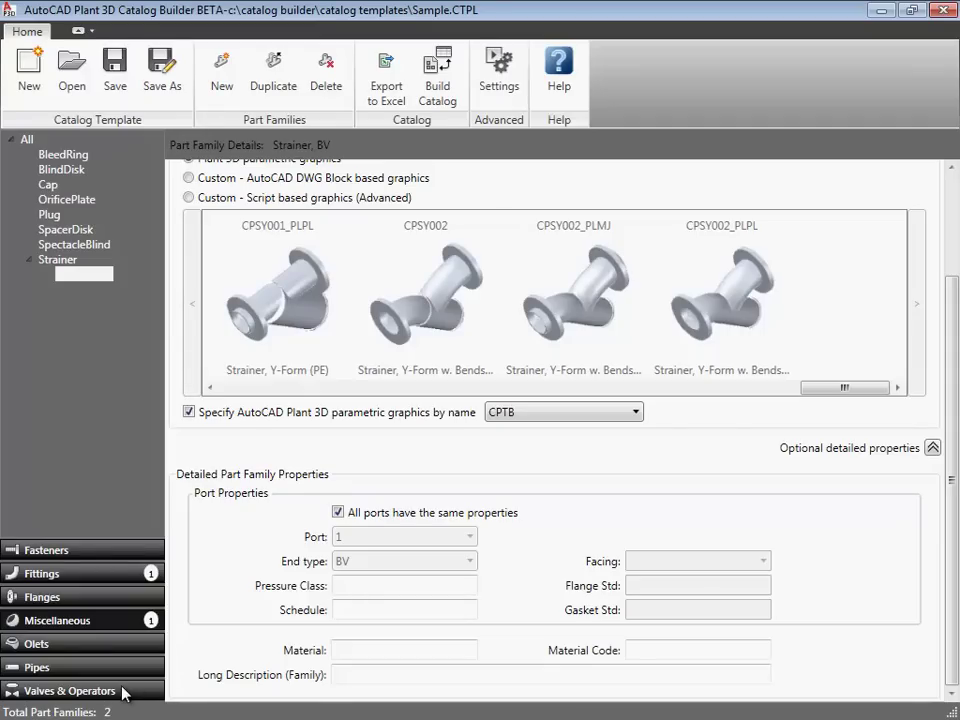
Create a new Valve part family in the Valves & Operators category.
left_click(70, 691)
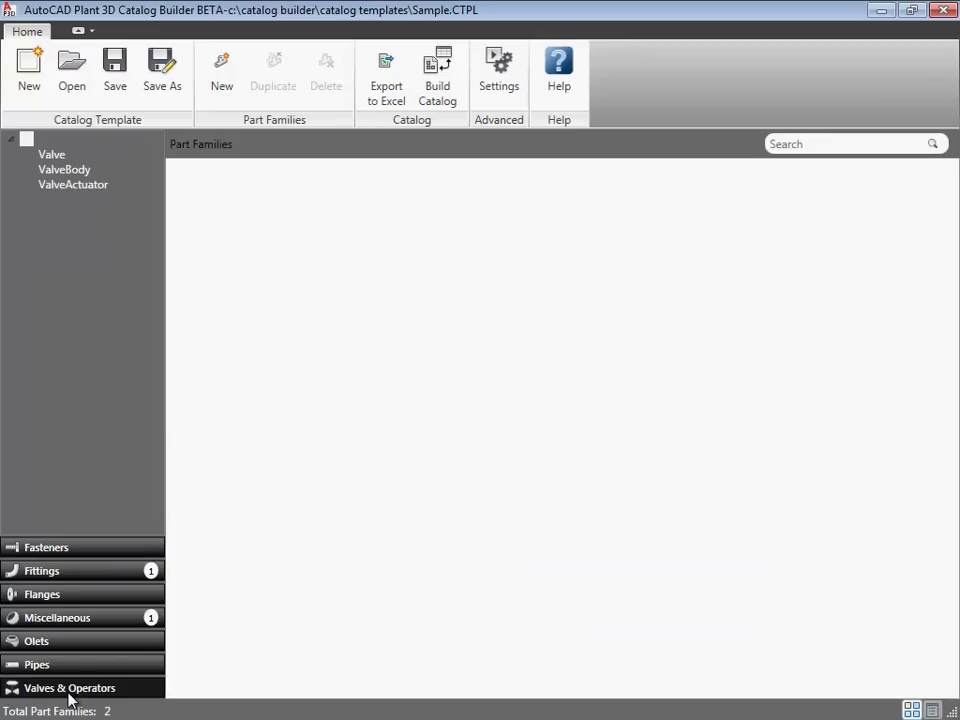
left_click(52, 155)
left_click(222, 88)
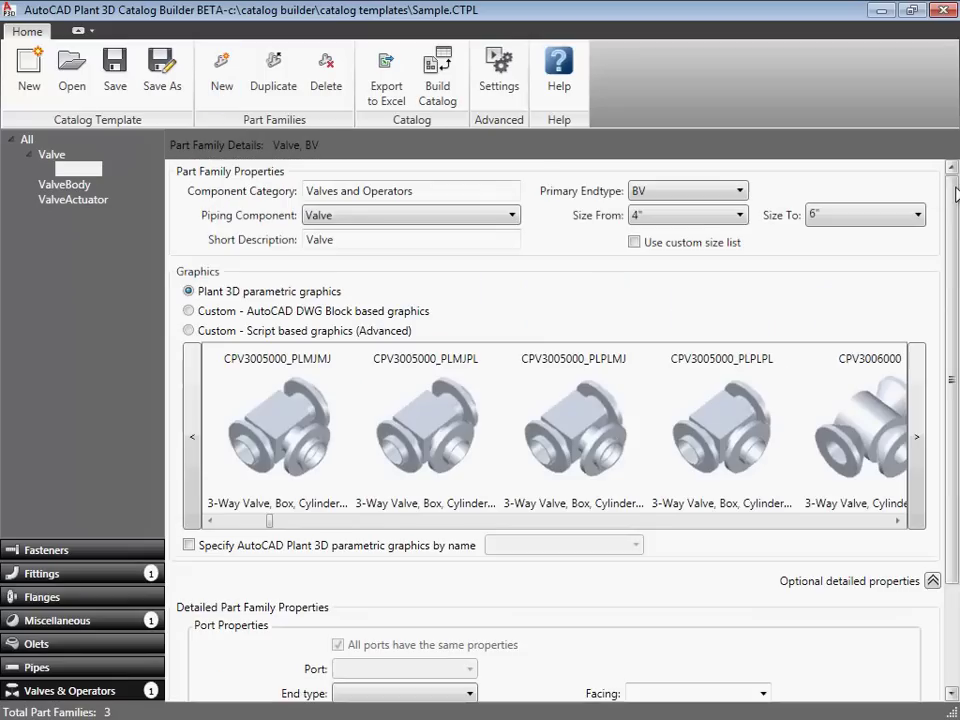
left_click(955, 193)
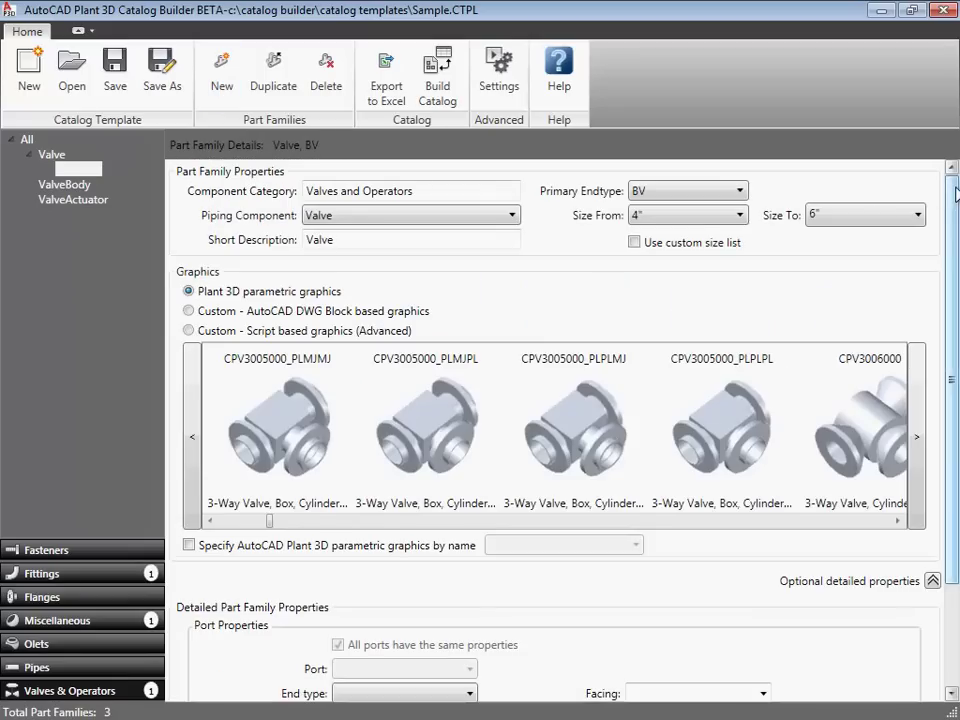
Switch the valve family to custom AutoCAD DWG block graphics using the Custom.dwg file from the CustomComponents_NOPROJECT folder.
left_click(189, 311)
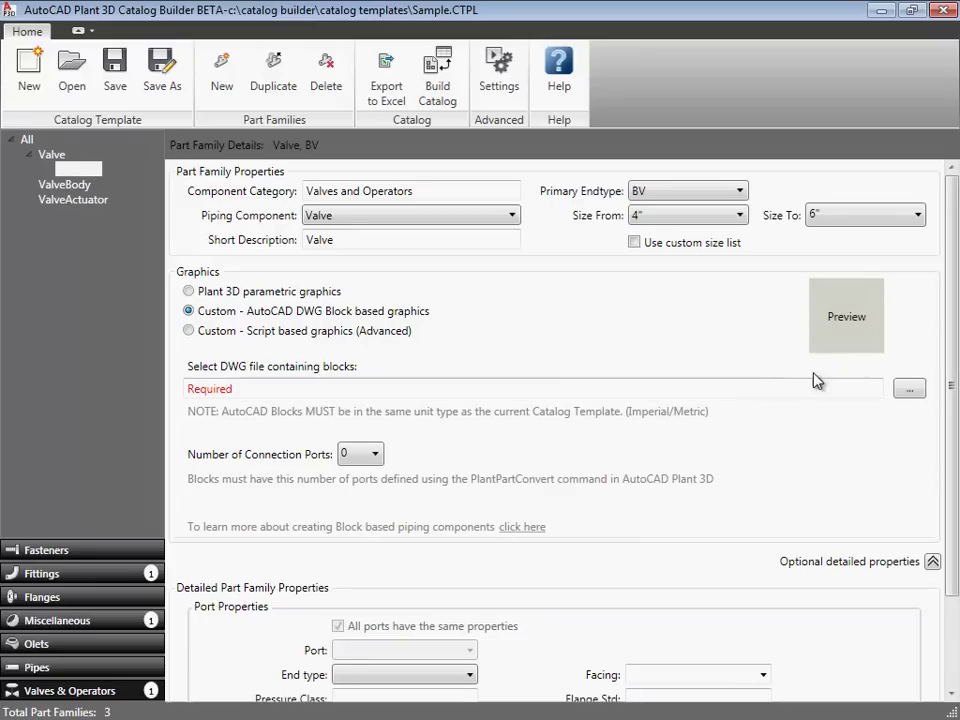
left_click(908, 389)
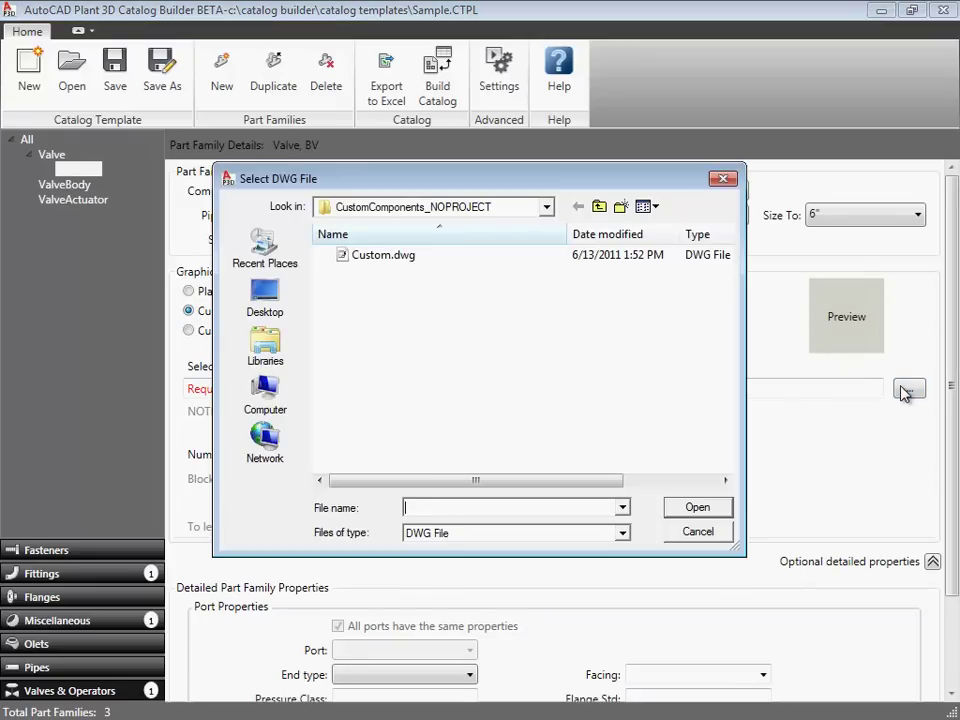
left_click(357, 262)
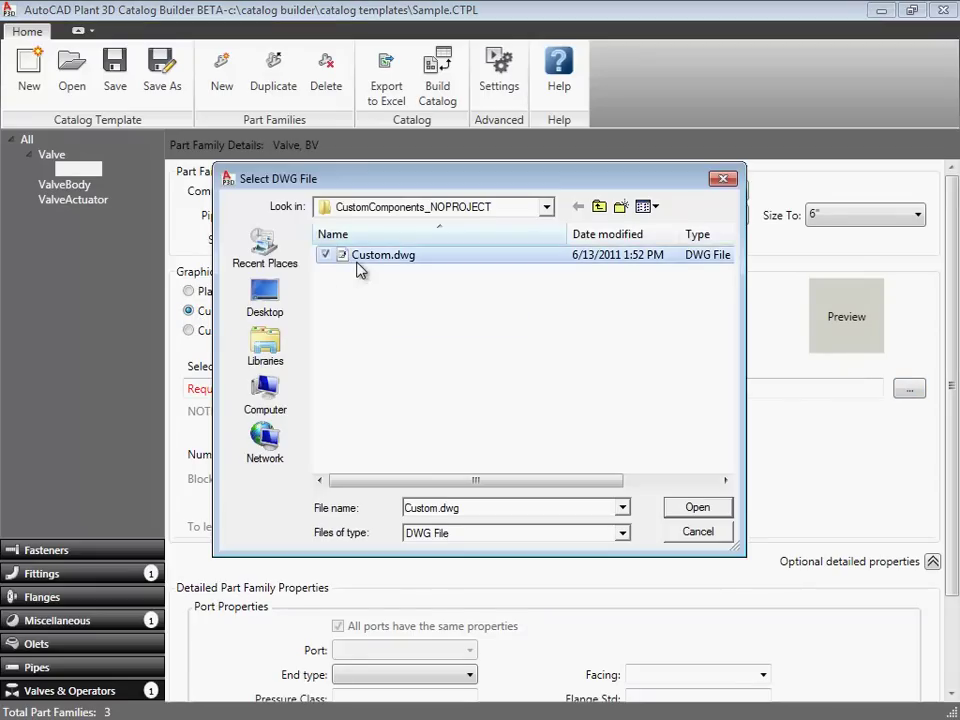
left_click(697, 507)
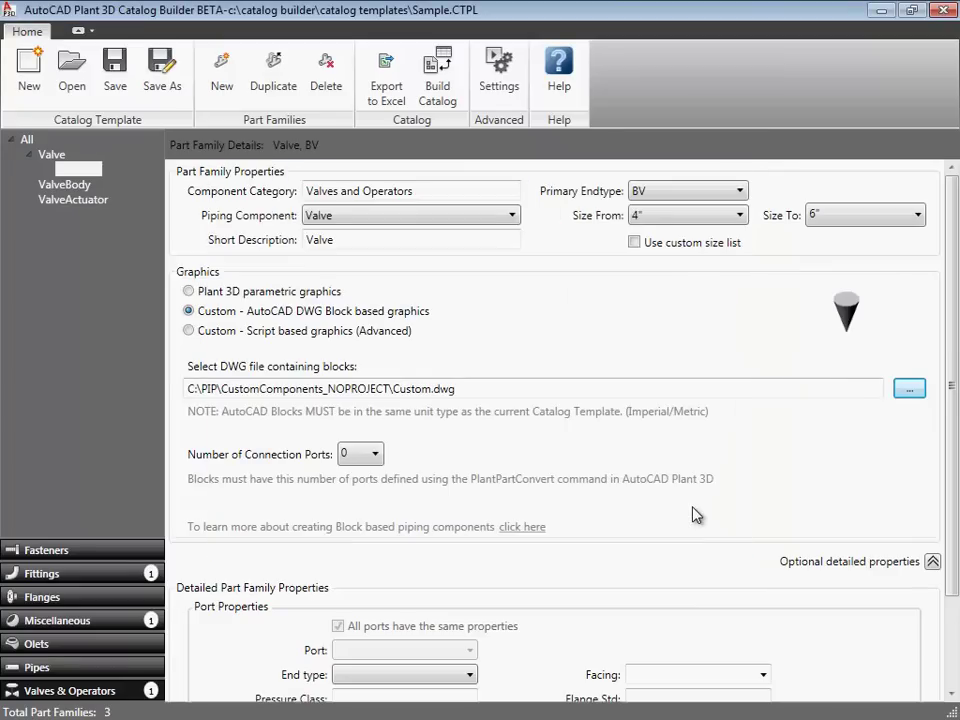
Set the valve family's number of connection ports to 2 and its upper size limit to 4".
left_click(373, 455)
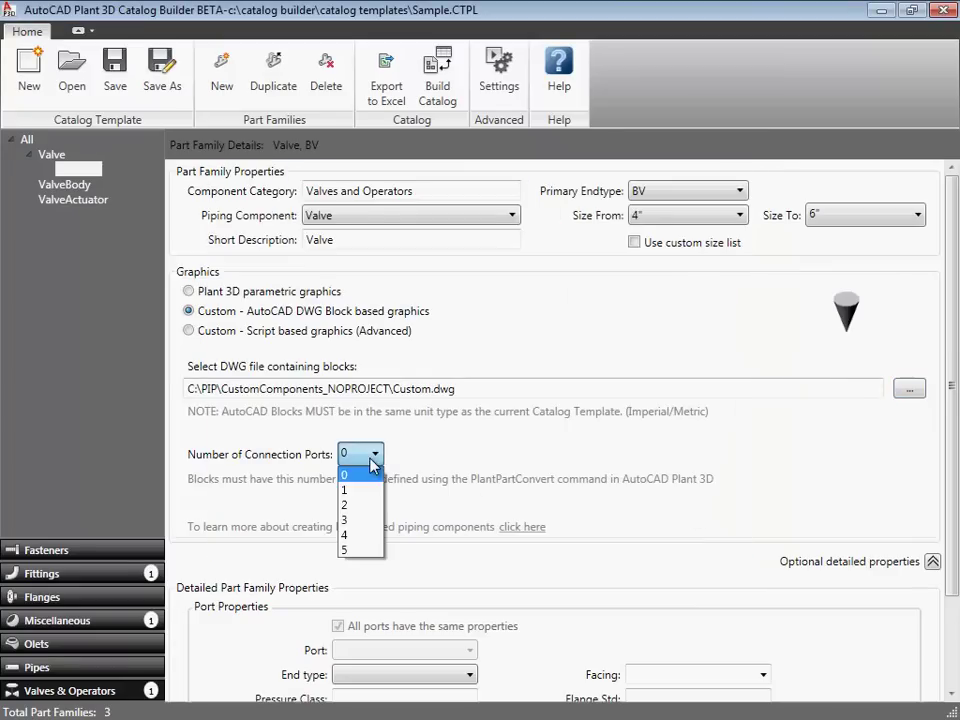
left_click(358, 506)
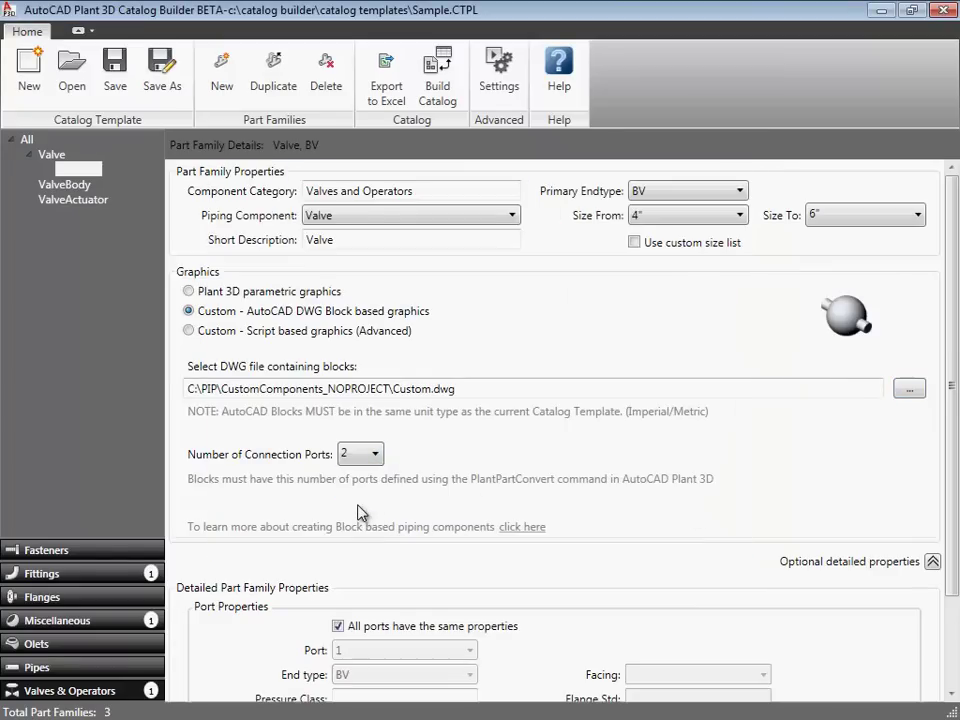
left_click(848, 228)
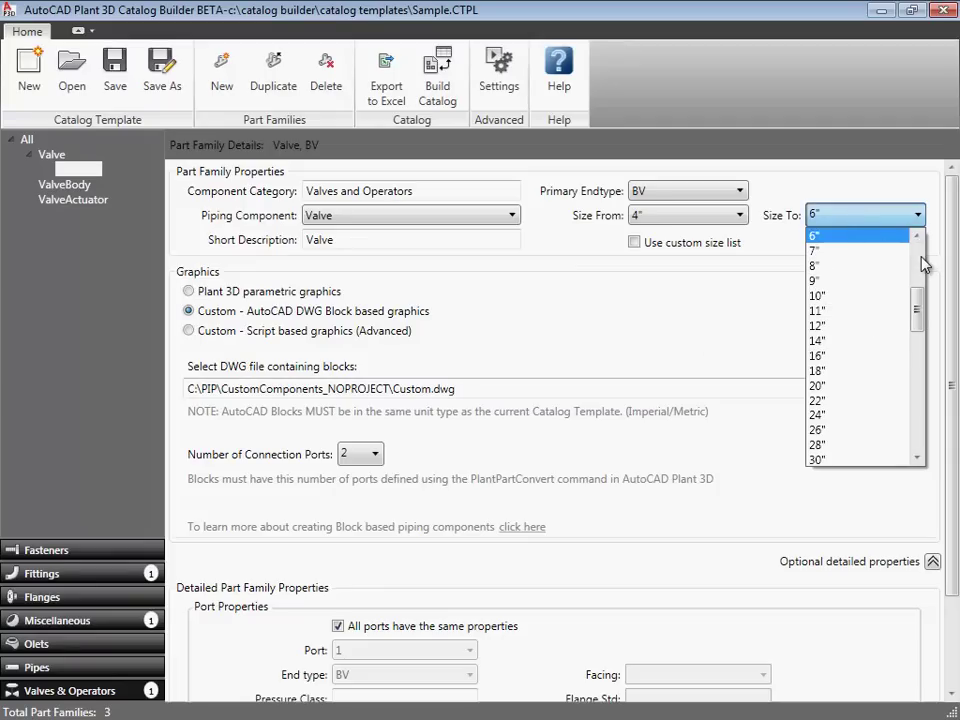
left_click(814, 236)
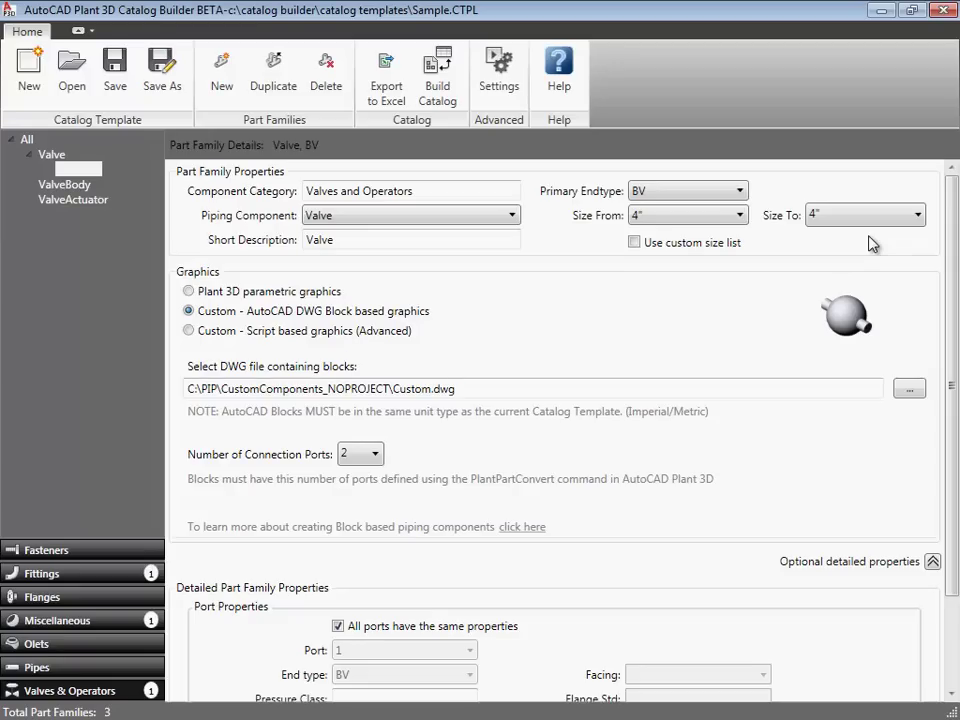
Extend the Elbow, BV, 300 part family's upper size limit to 12" and have it use the custom size list.
left_click(42, 574)
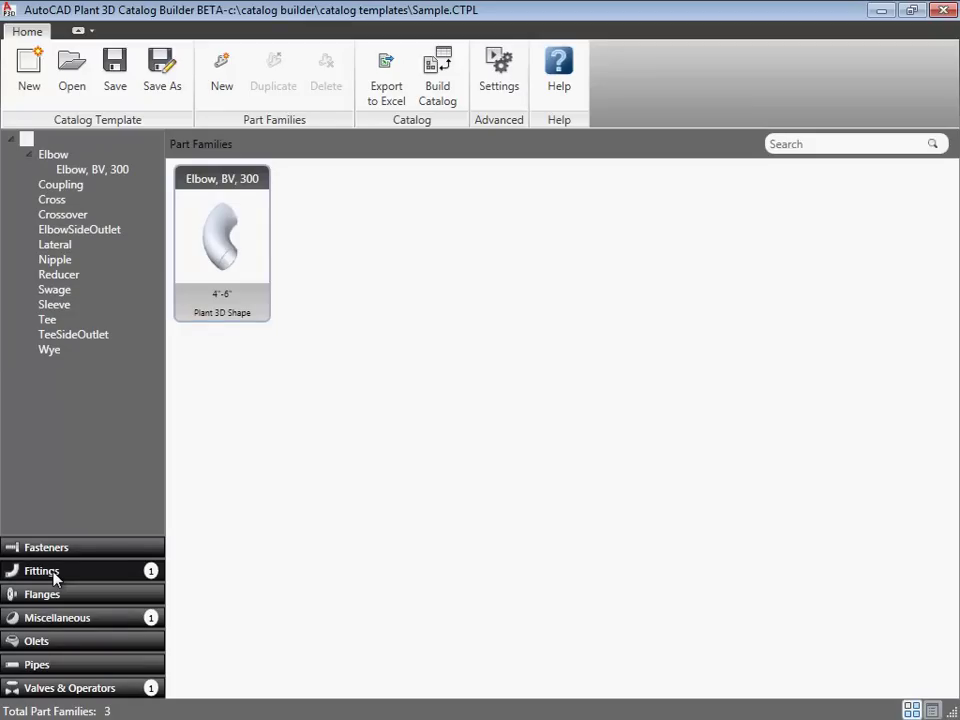
left_click(247, 268)
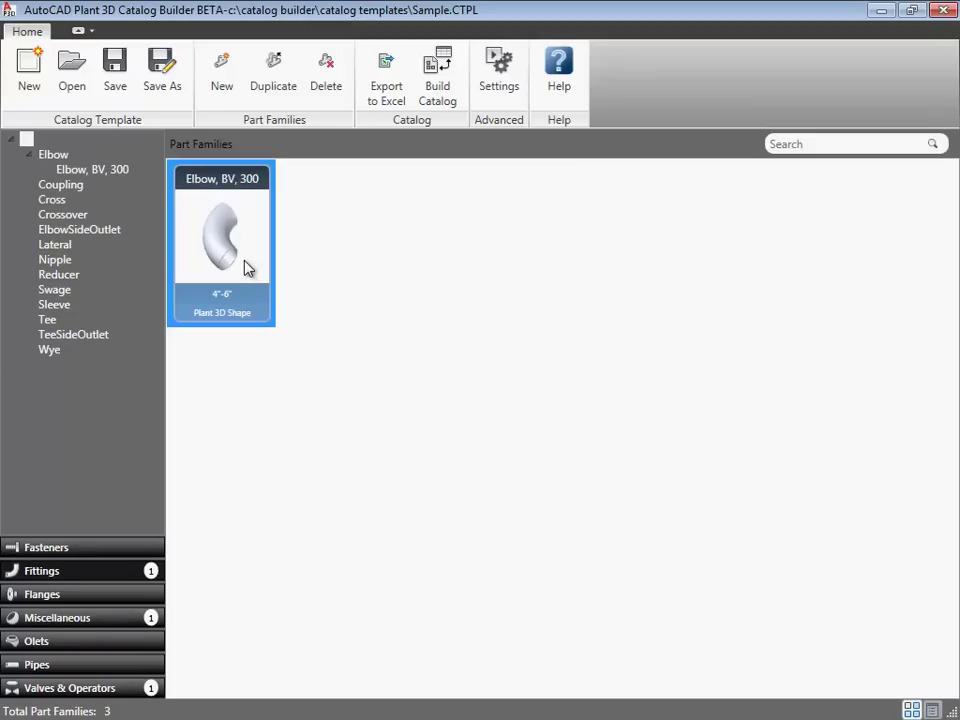
left_click(111, 169)
left_click(845, 226)
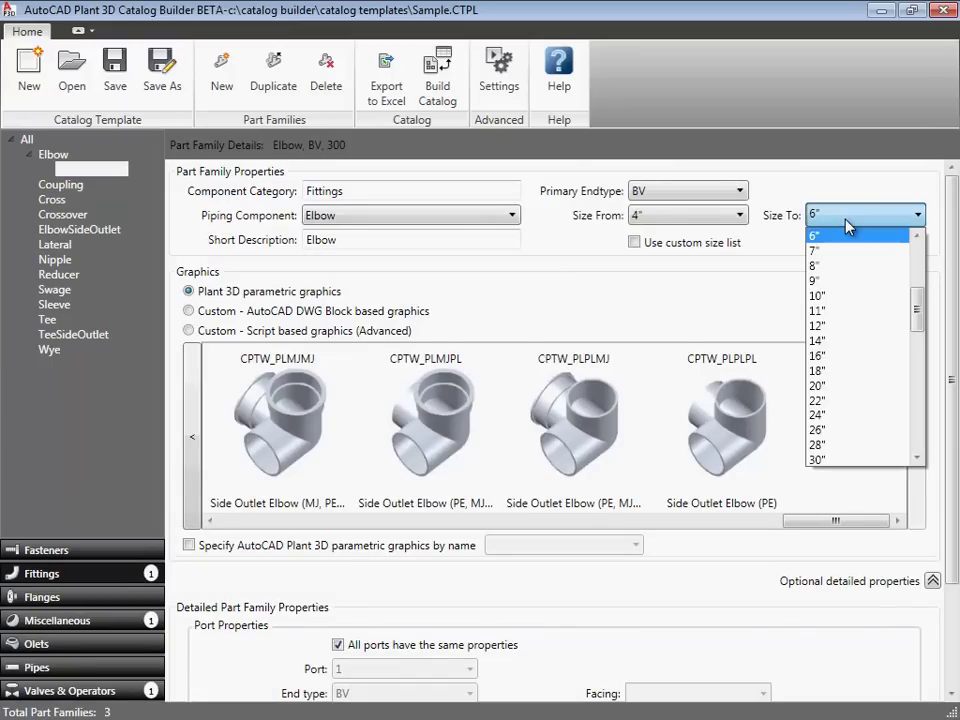
left_click(838, 325)
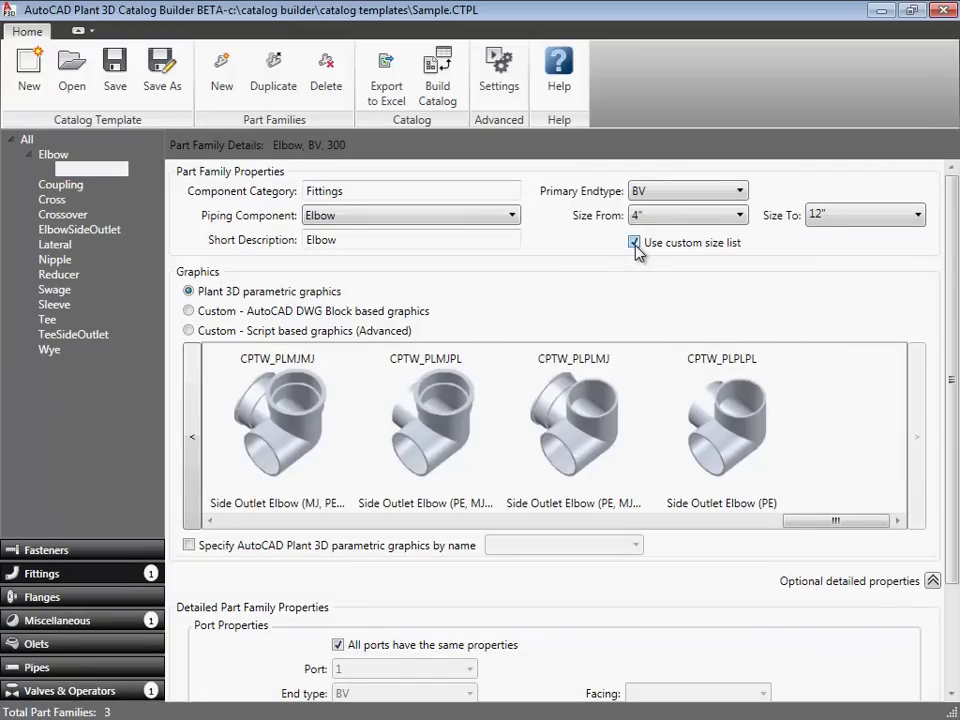
Have the Strainer, BV part family use the custom size list and set its upper size limit to 12".
left_click(81, 620)
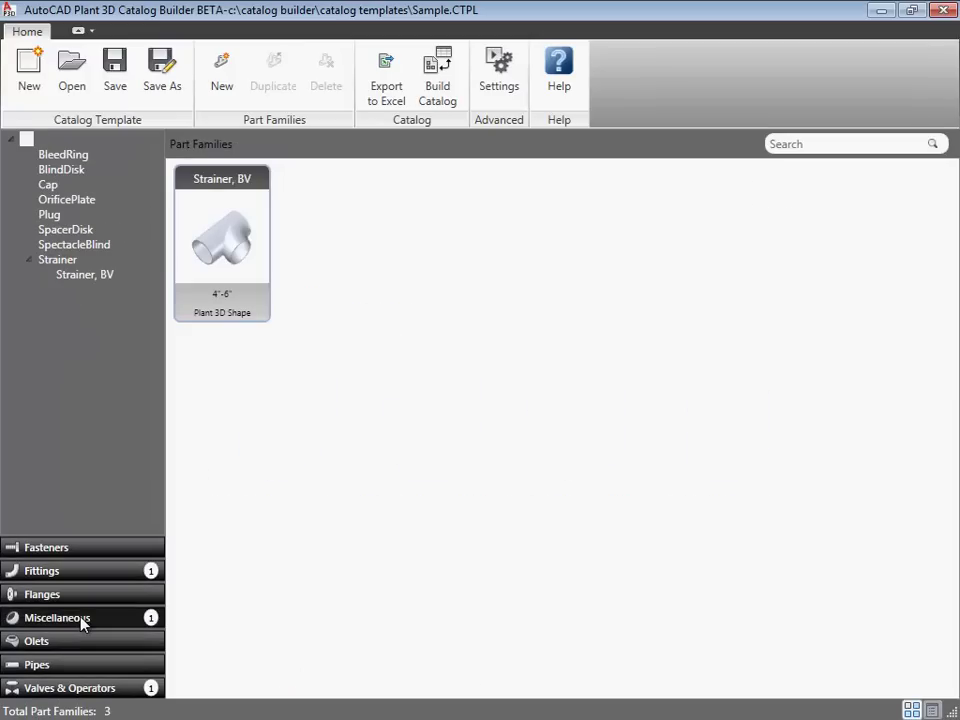
left_click(84, 275)
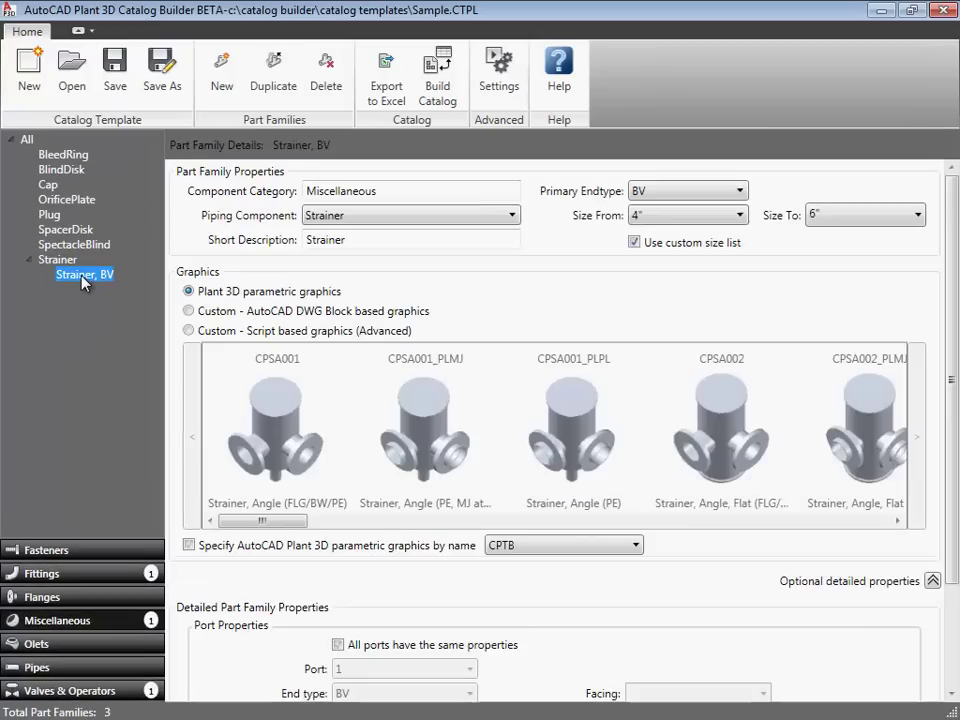
left_click(634, 242)
left_click(838, 220)
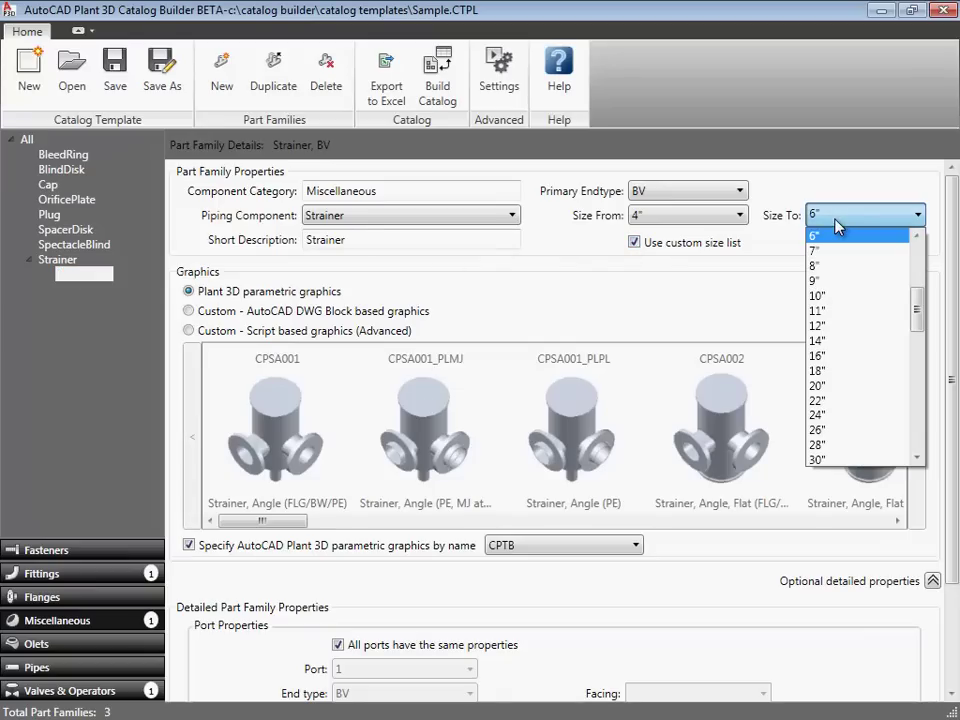
left_click(830, 322)
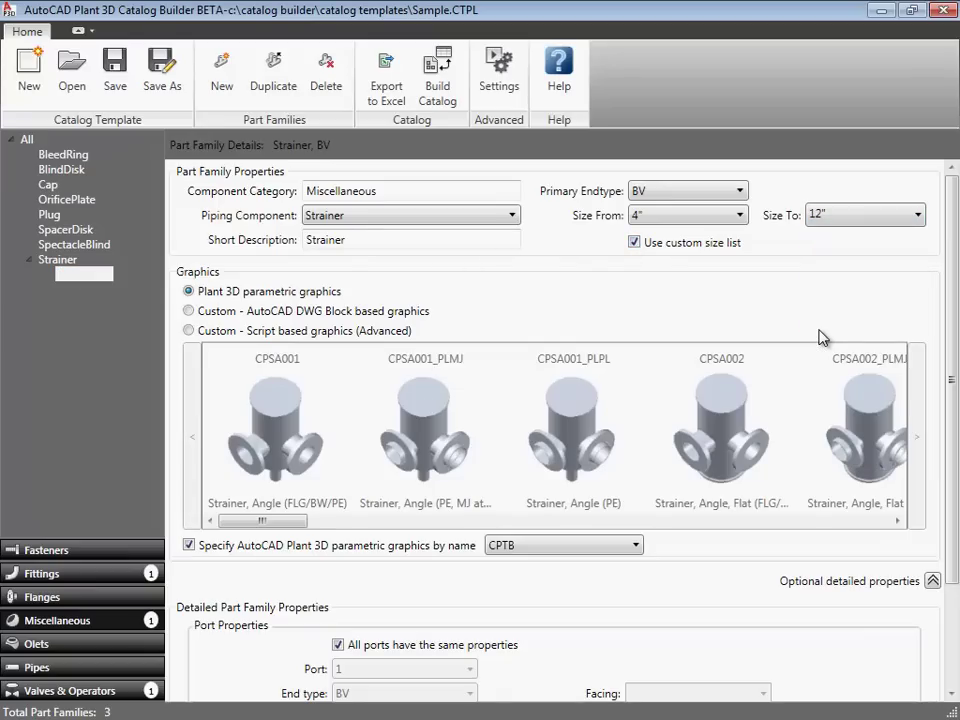
Export the catalog template to Excel as Sample.xlsx in the catalog templates folder, replacing the existing file.
left_click(385, 92)
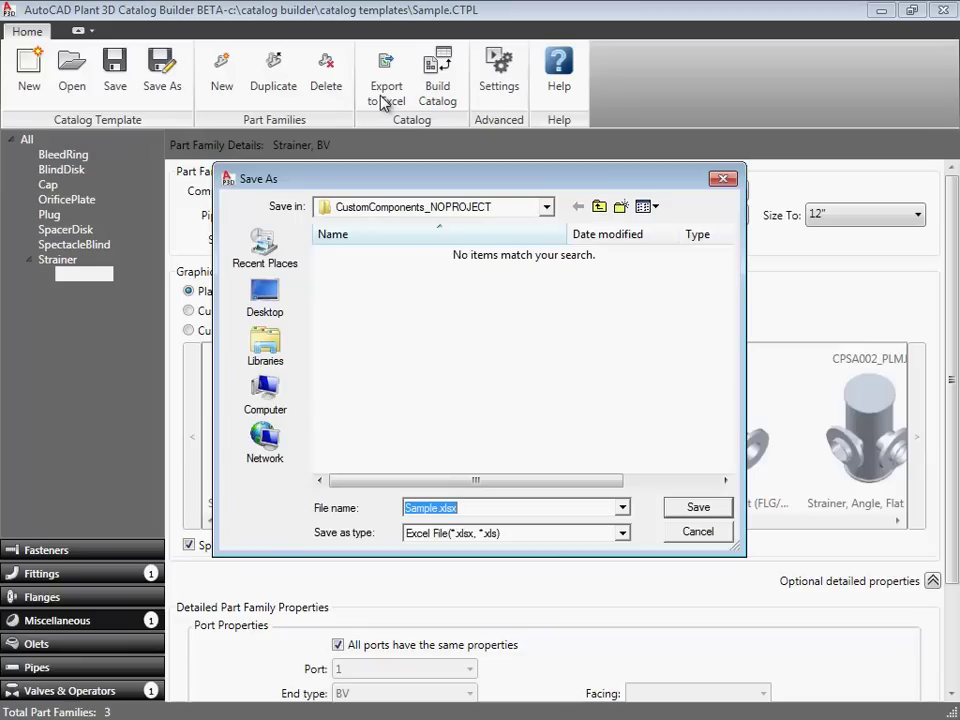
left_click(260, 302)
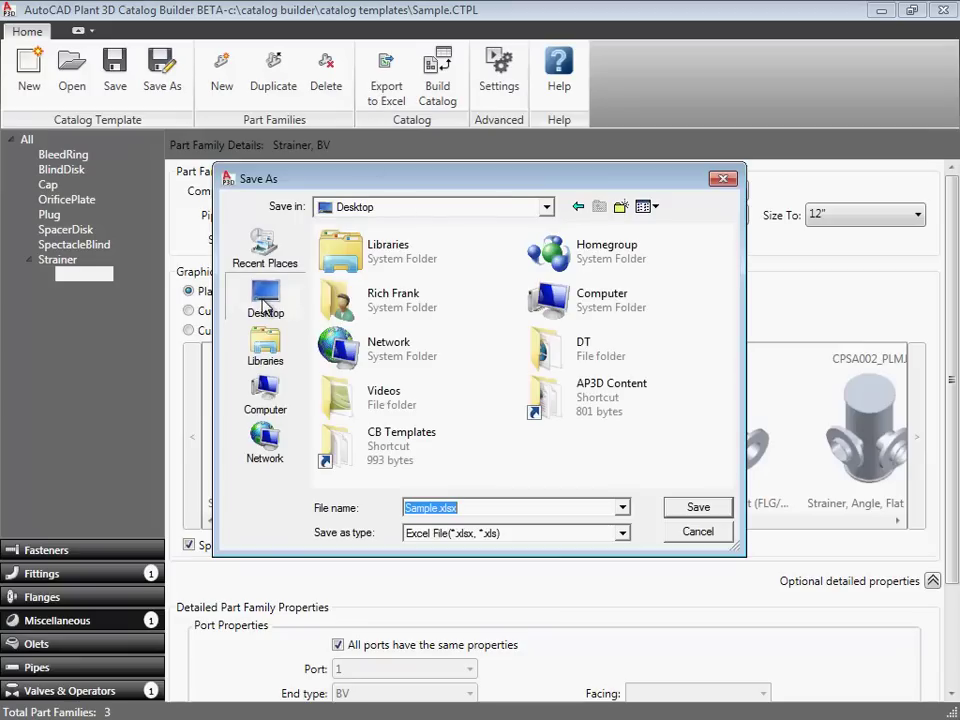
double_click(370, 440)
left_click(388, 273)
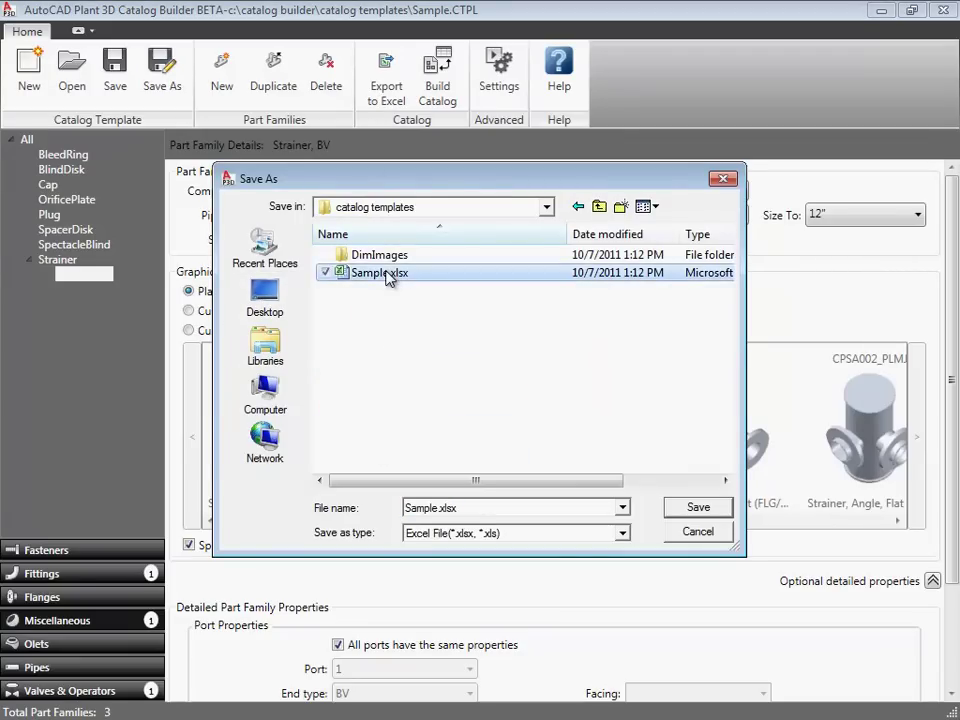
left_click(698, 507)
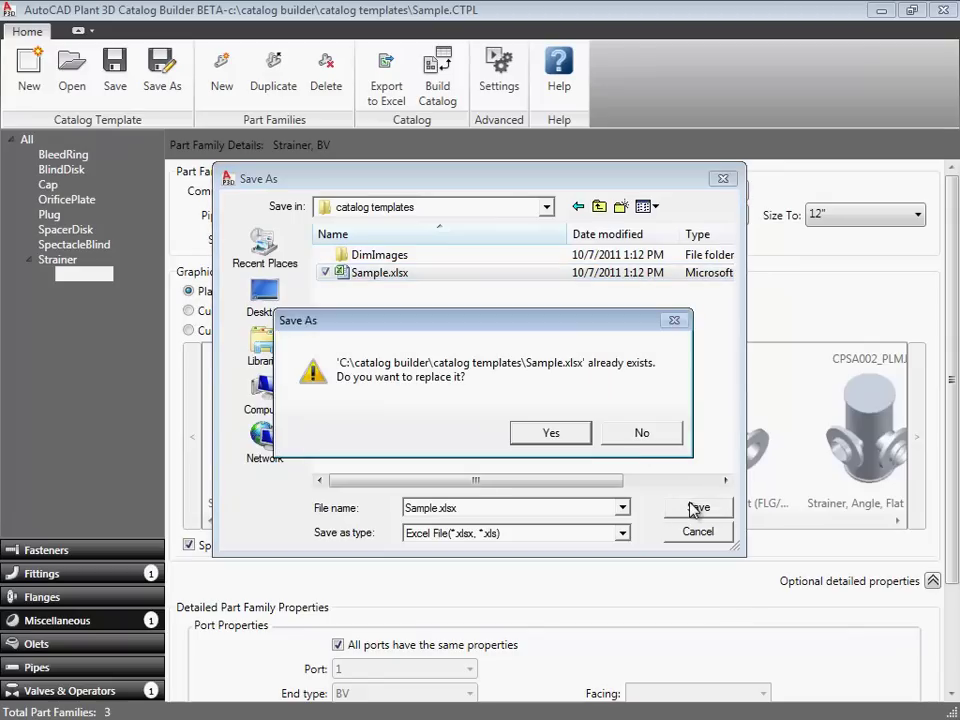
left_click(557, 434)
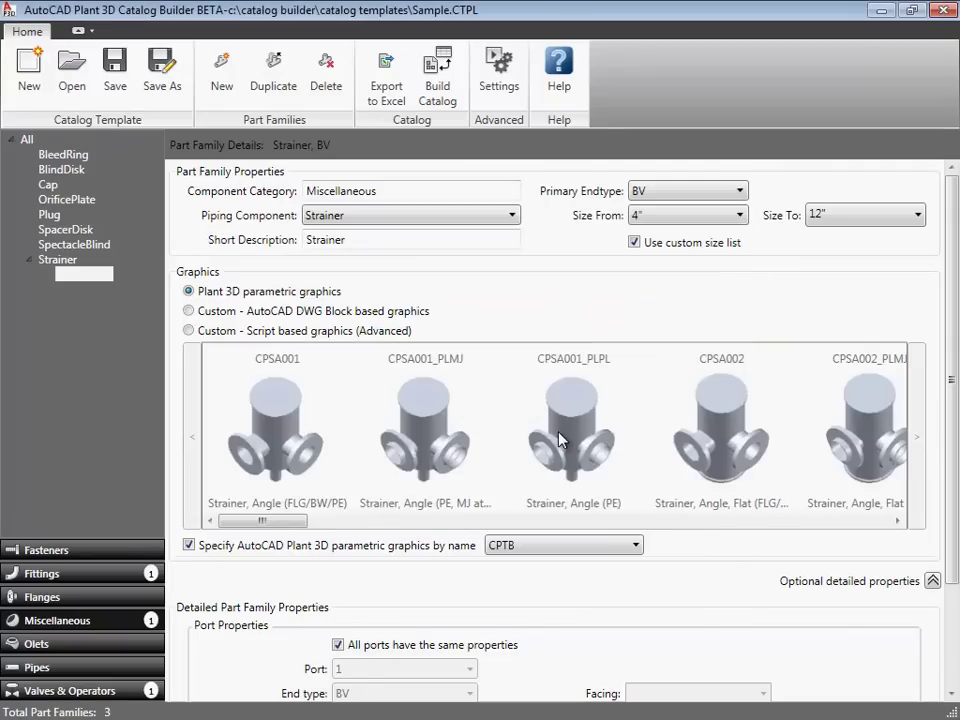
Open the exported Sample.xlsx from the catalog templates folder in Microsoft Excel.
left_click(386, 101)
right_click(372, 273)
left_click(407, 315)
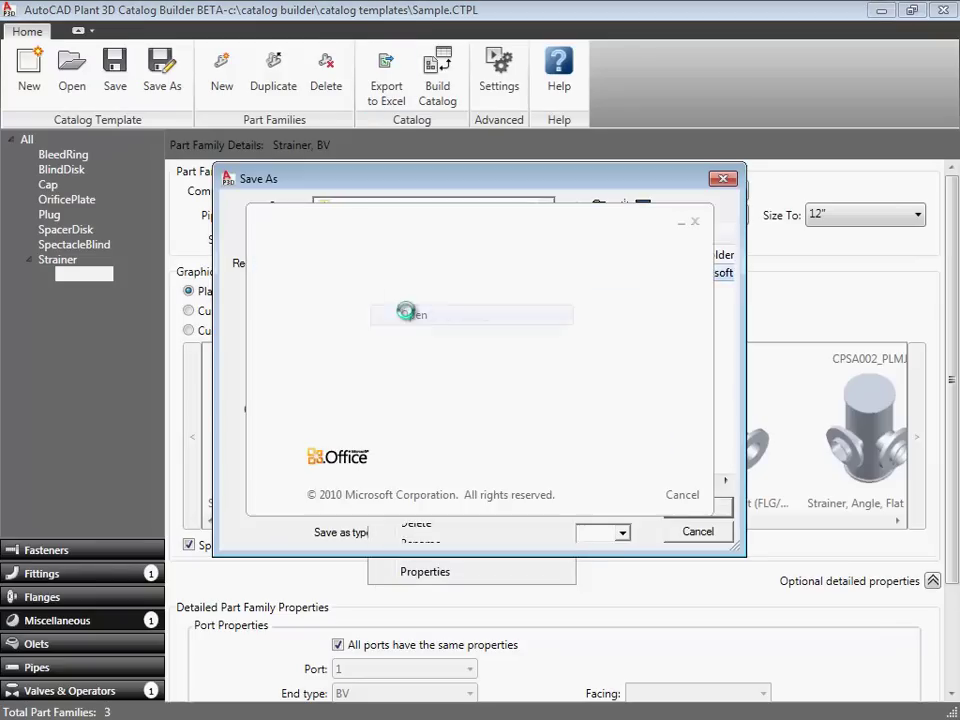
Assign the Custom4 block as the BlockName of the 4" valve on the Valve,BV sheet.
left_click(165, 201)
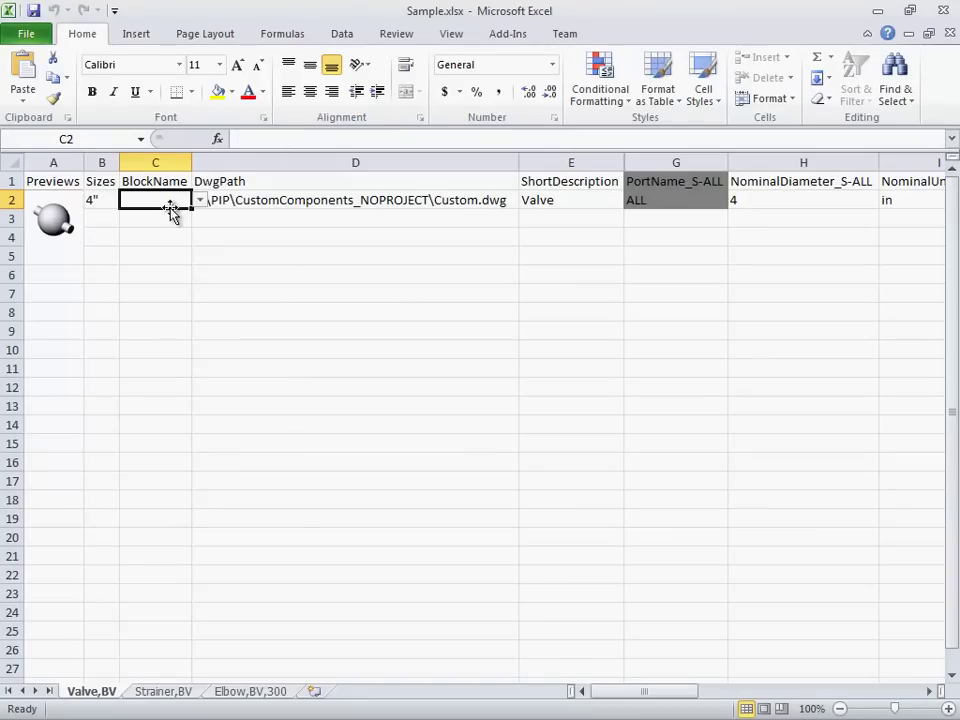
left_click(201, 201)
left_click(185, 216)
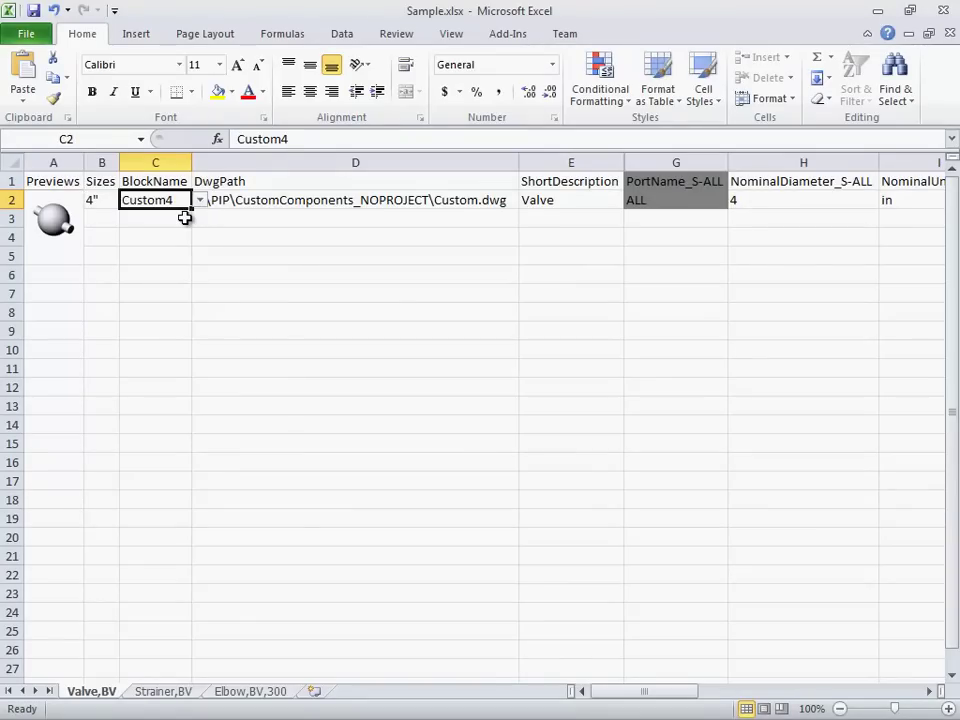
On the Strainer,BV sheet, fill all dimension cells from D1 through OF with 0 for both the 4" and 12" sizes.
left_click(171, 698)
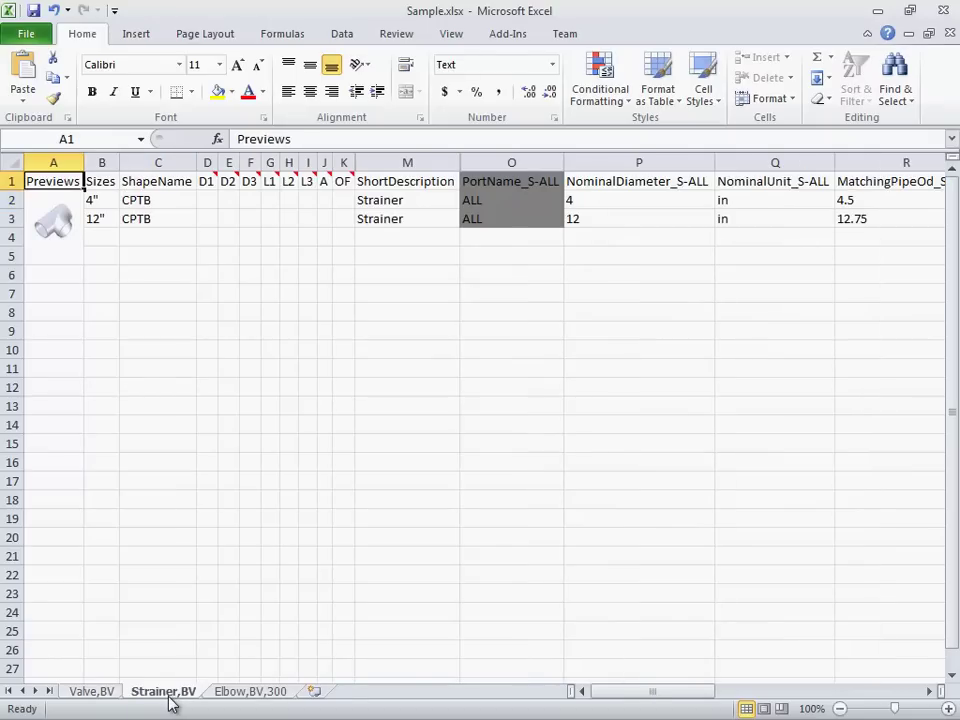
left_click(206, 198)
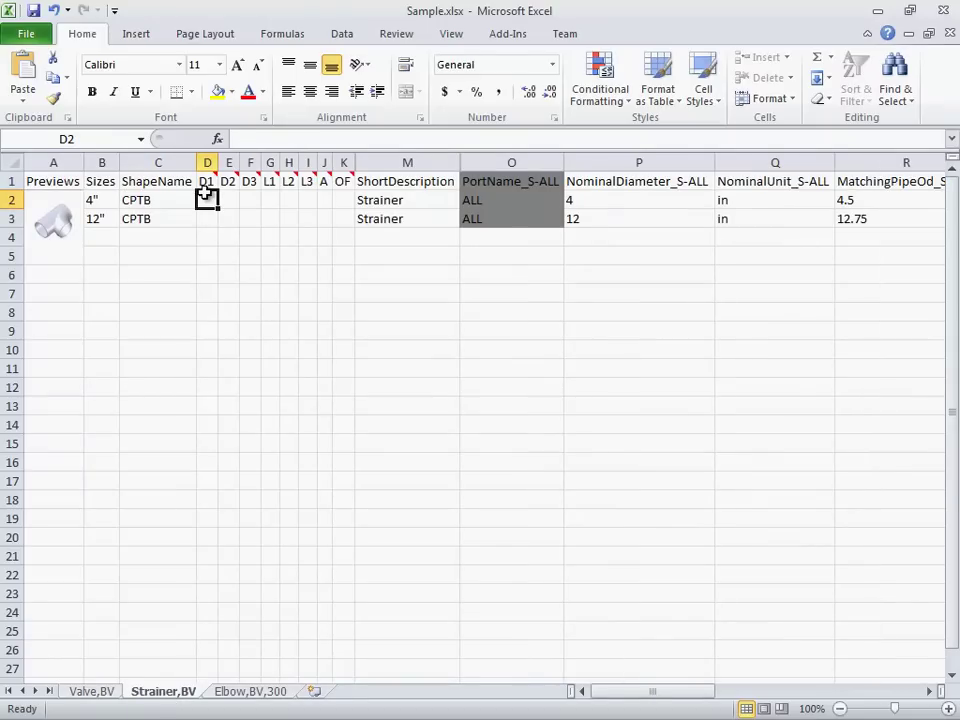
type("0")
key("Return")
left_click(206, 198)
key("ctrl+c")
left_click(349, 220, "shift")
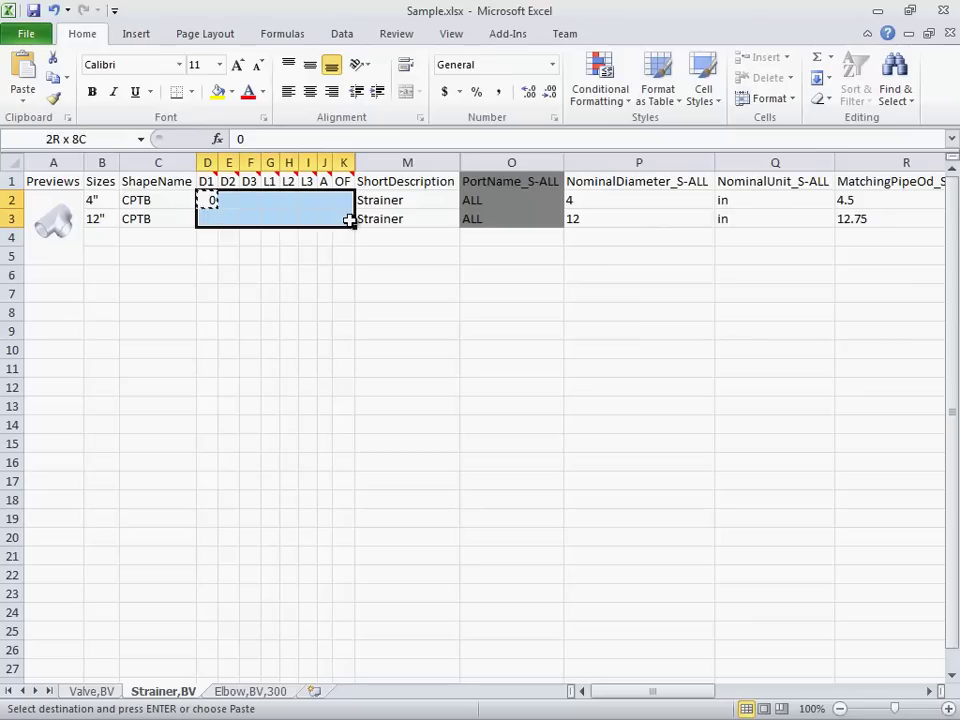
key("ctrl+v")
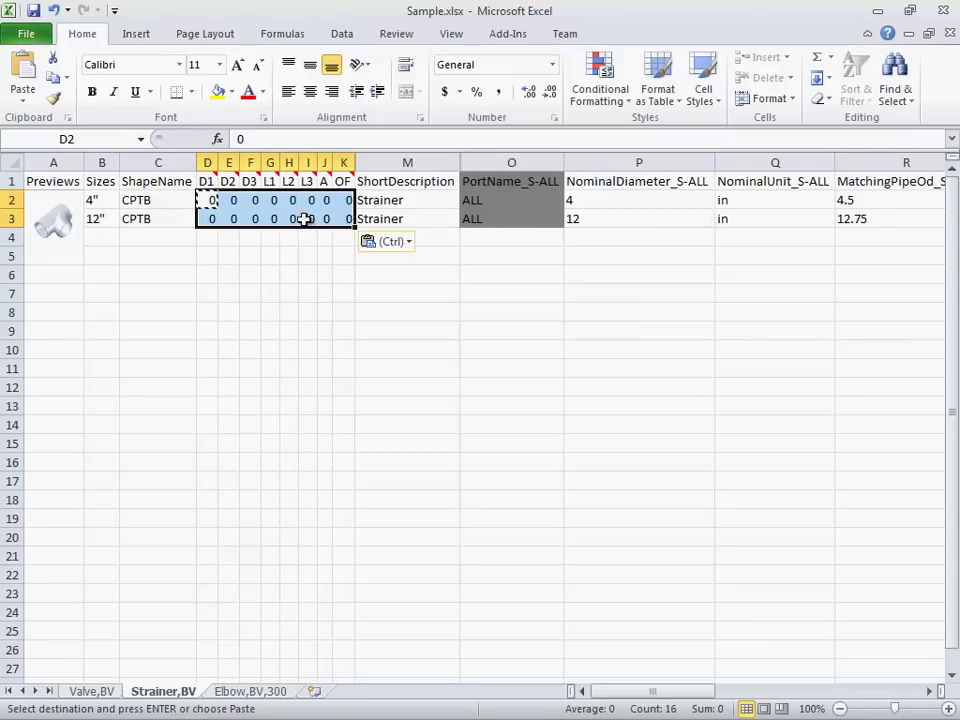
Copy the strainer's matching pipe outside diameters, 4.5 and 12.75, into the D1 column for both sizes.
left_click_drag(570, 203, 580, 219)
left_click_drag(862, 200, 864, 219)
key("ctrl+c")
left_click(207, 200)
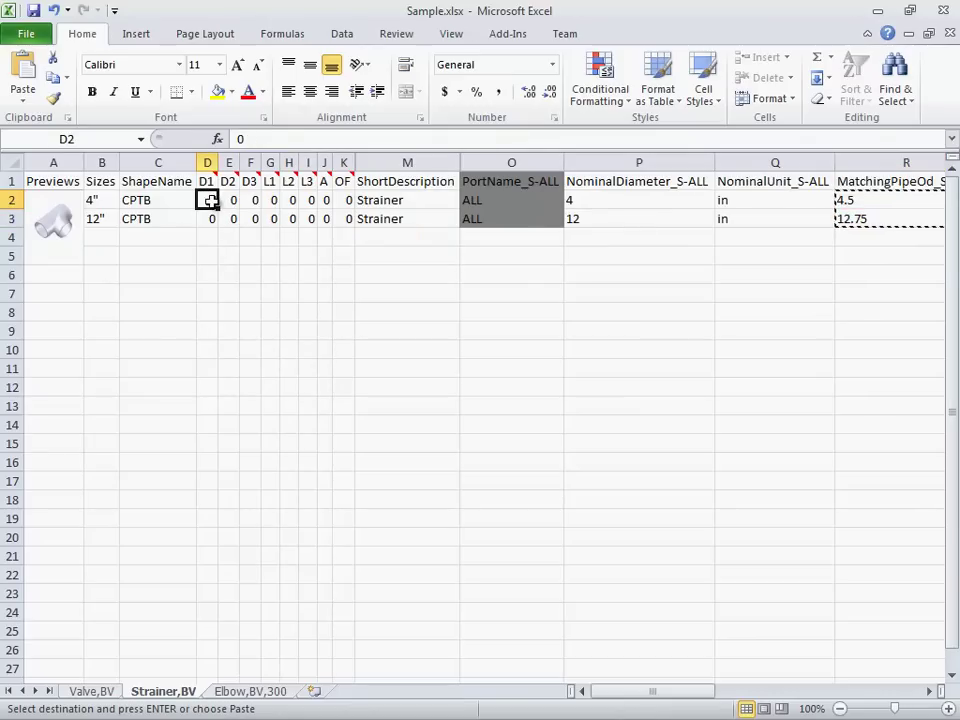
key("ctrl+v")
Copy the strainer's nominal diameters, 4 and 12, into the L1 column for both sizes.
mouse_move(230, 176)
mouse_move(268, 177)
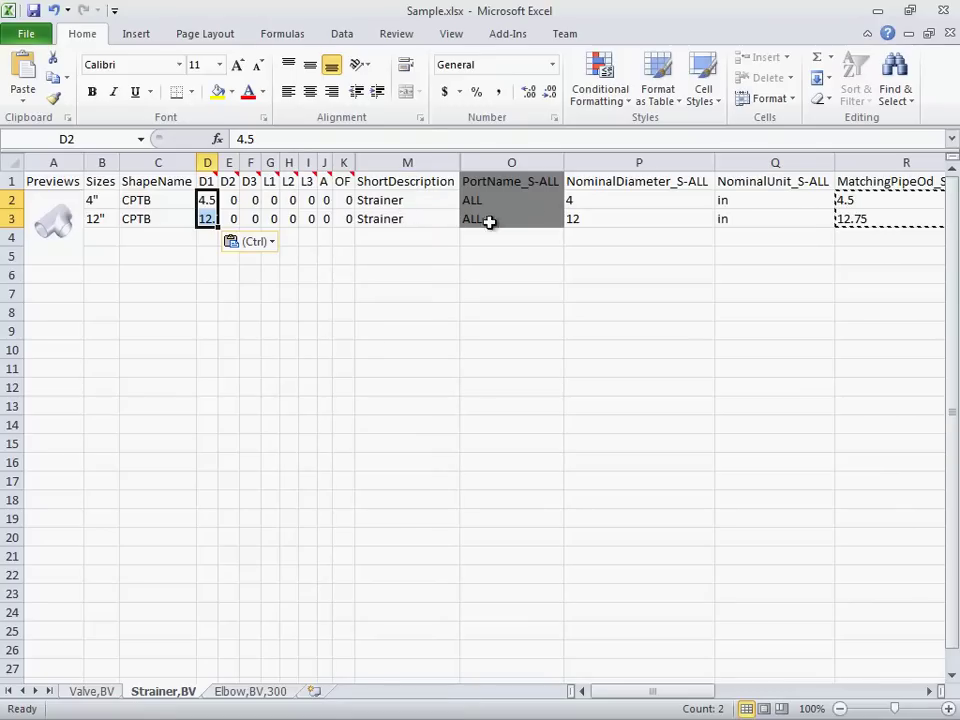
left_click_drag(591, 202, 590, 222)
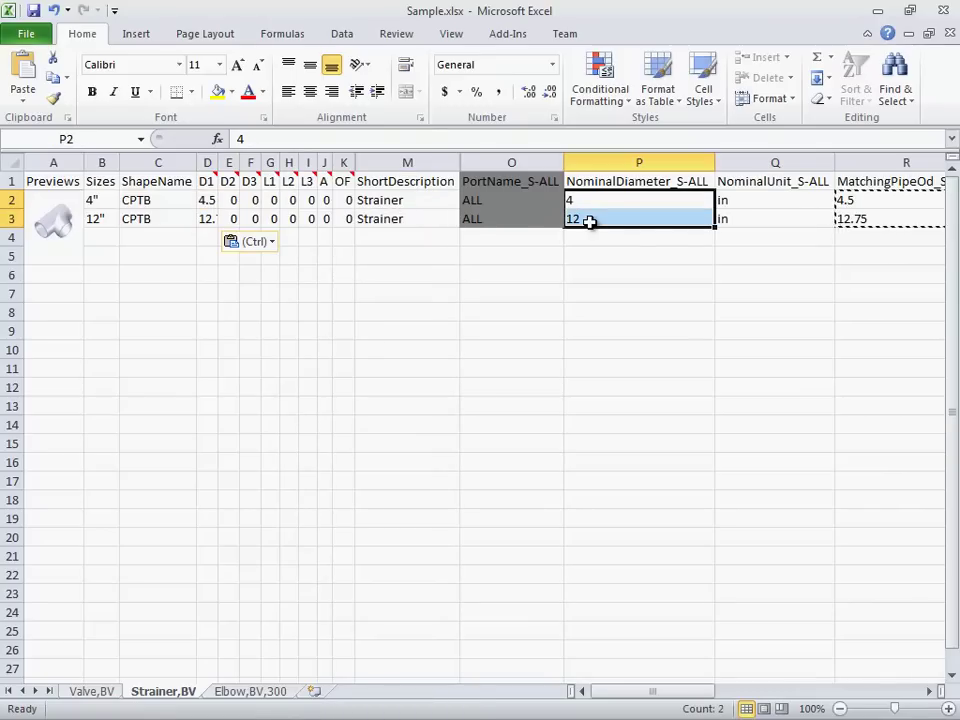
key("ctrl+c")
left_click(270, 200)
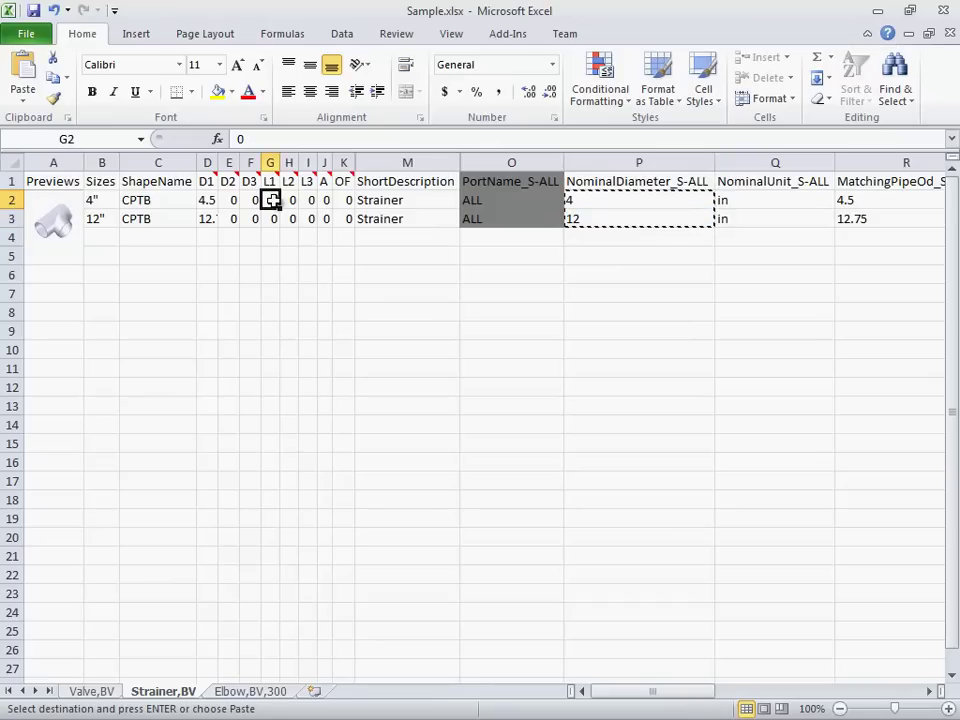
key("ctrl+v")
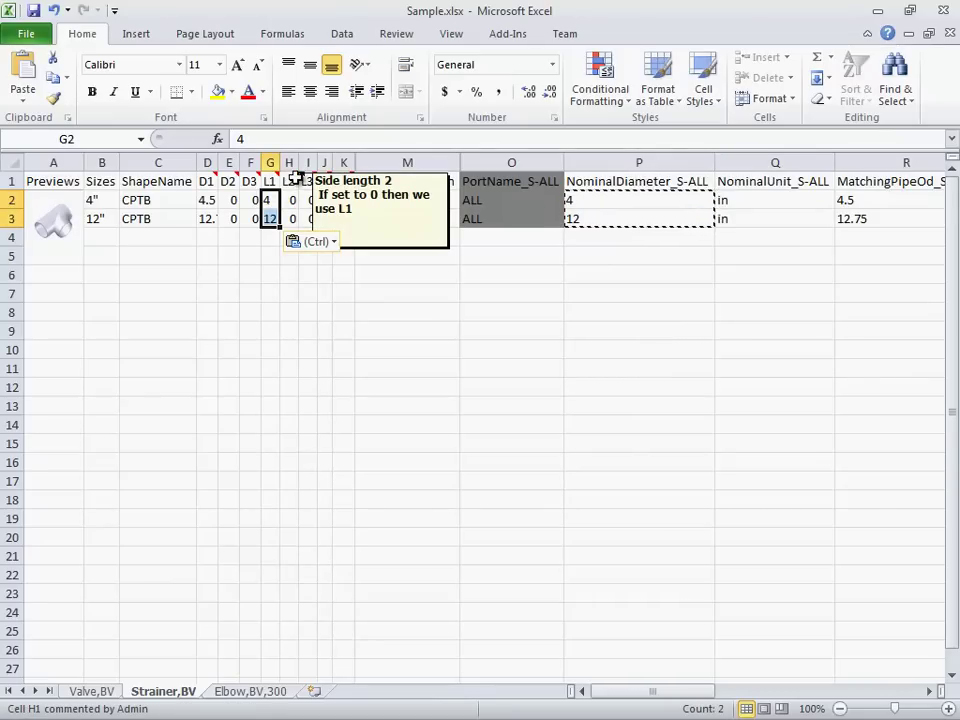
mouse_move(310, 178)
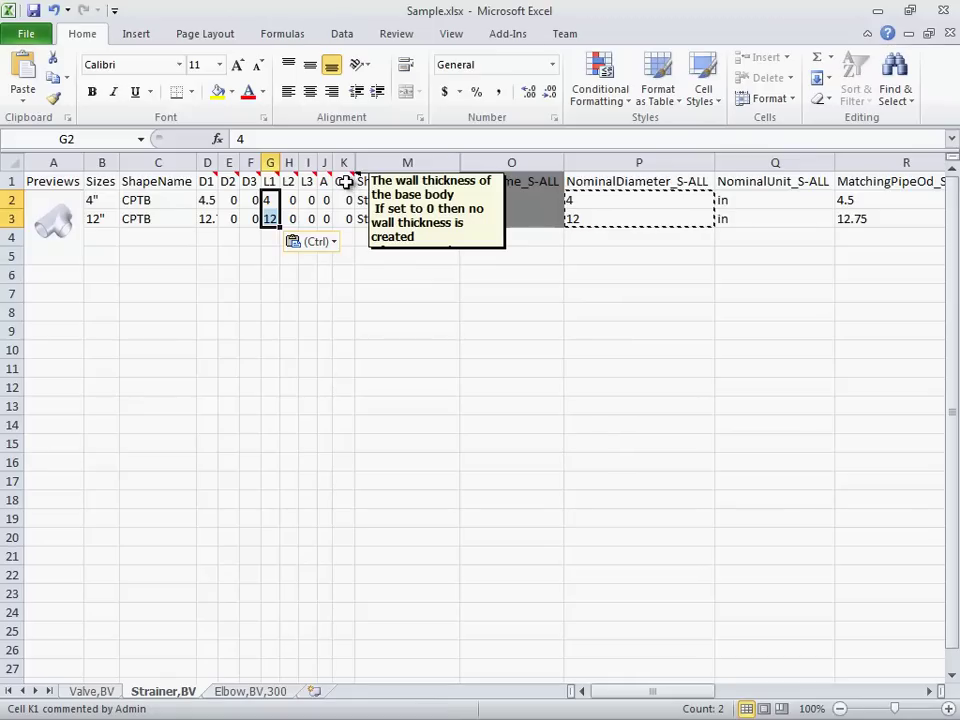
On the Elbow,BV,300 sheet, copy the matching pipe outside diameters, 4.5 and 12.75, into the D column.
left_click(225, 693)
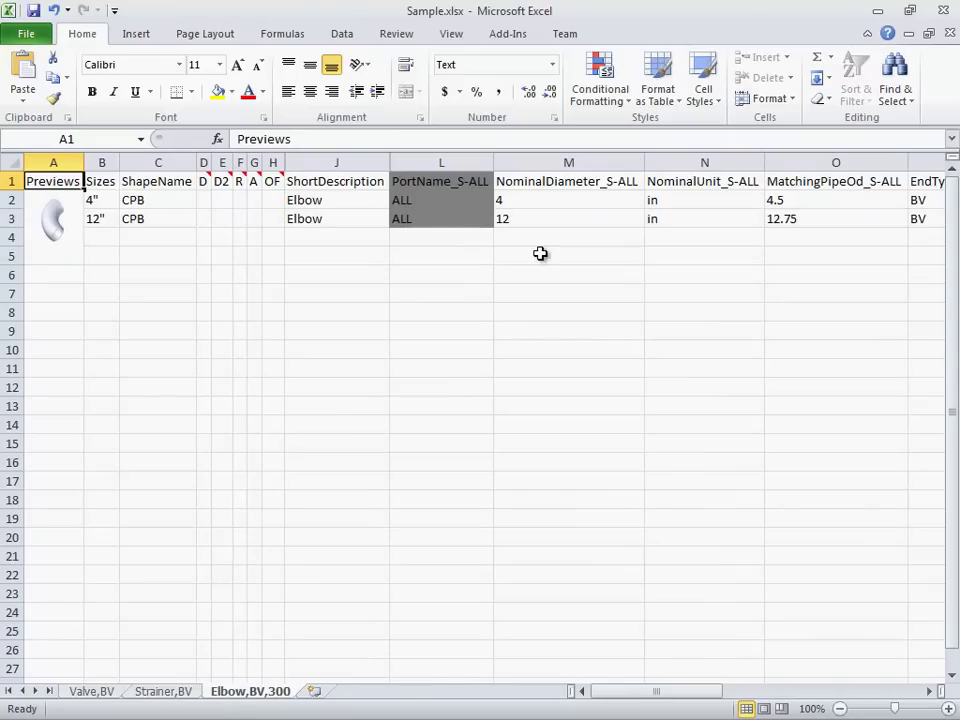
left_click_drag(793, 204, 789, 221)
key("ctrl+c")
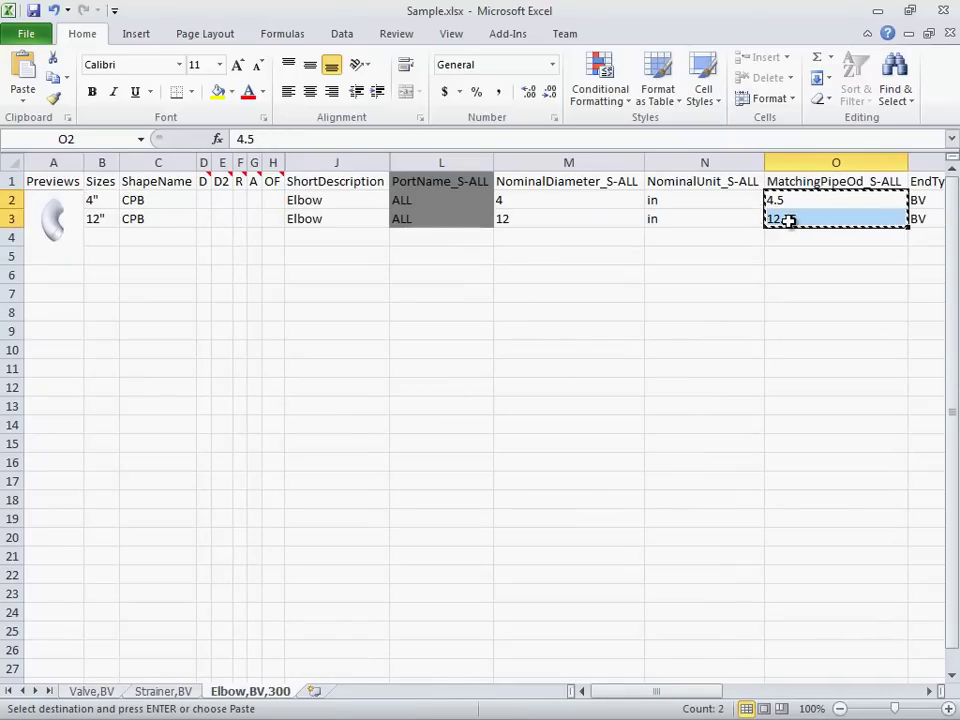
left_click(203, 200)
key("ctrl+v")
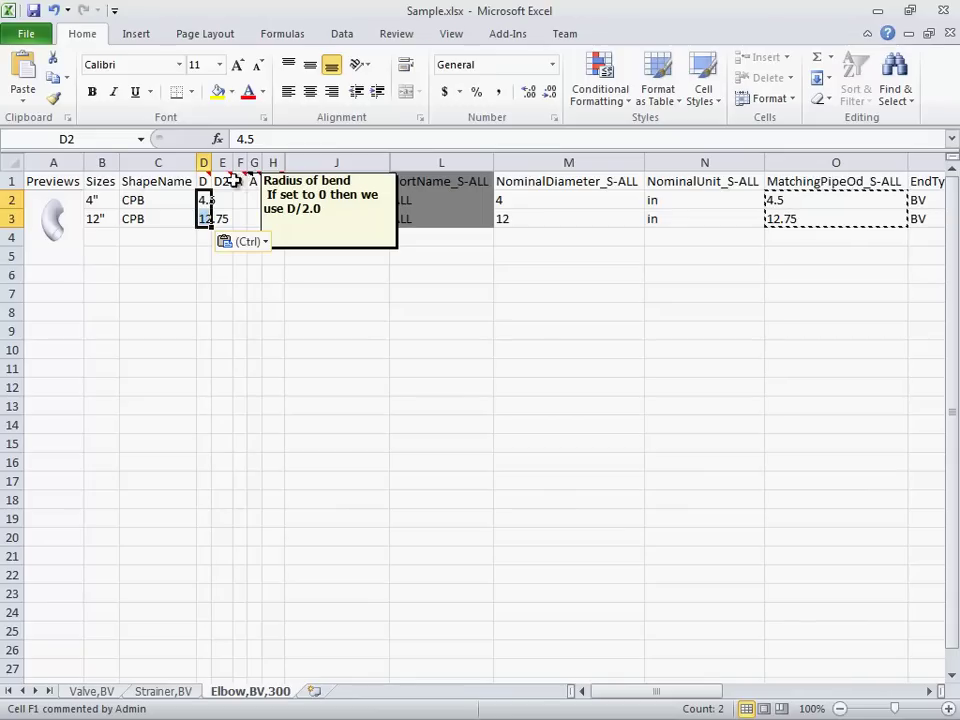
Widen the elbow sheet's D column and fill D2, R, A and OF with 0 for both sizes.
left_click_drag(209, 164, 220, 164)
left_click(233, 200)
type("0")
key("Return")
left_click(233, 200)
key("ctrl+c")
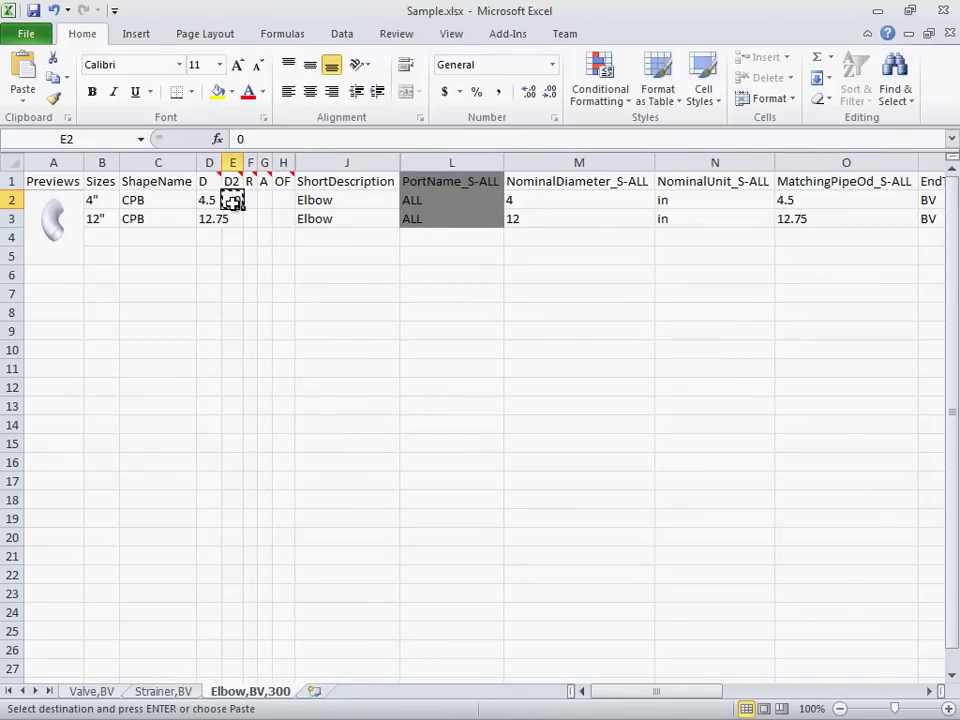
left_click(285, 224, "shift")
key("ctrl+v")
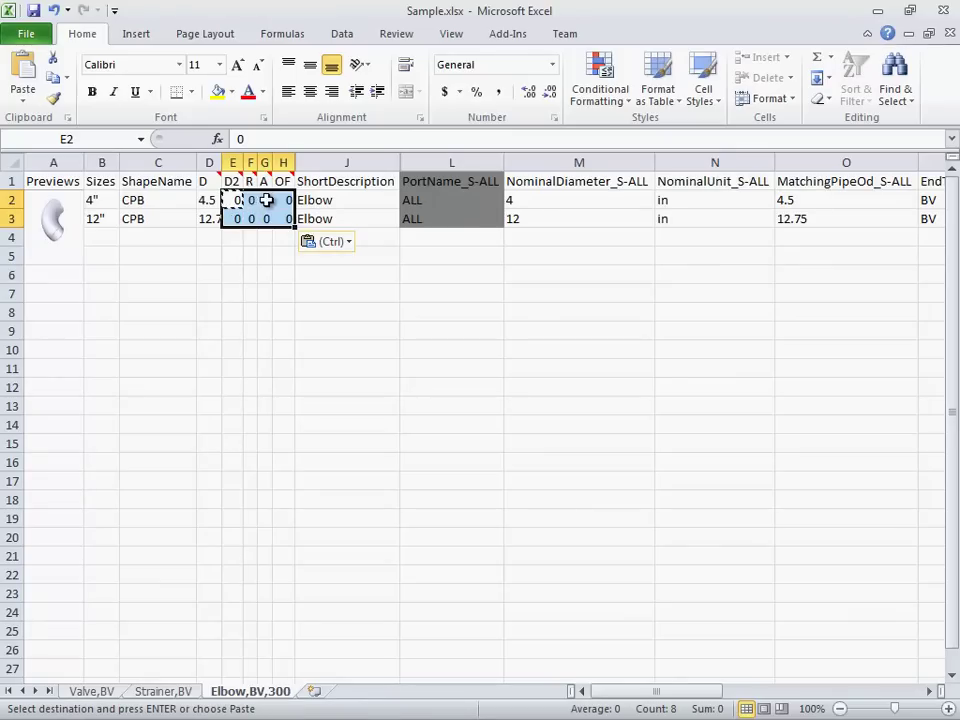
Set the elbow angle A to 90 for both the 4" and 12" sizes.
left_click(263, 200)
mouse_move(264, 178)
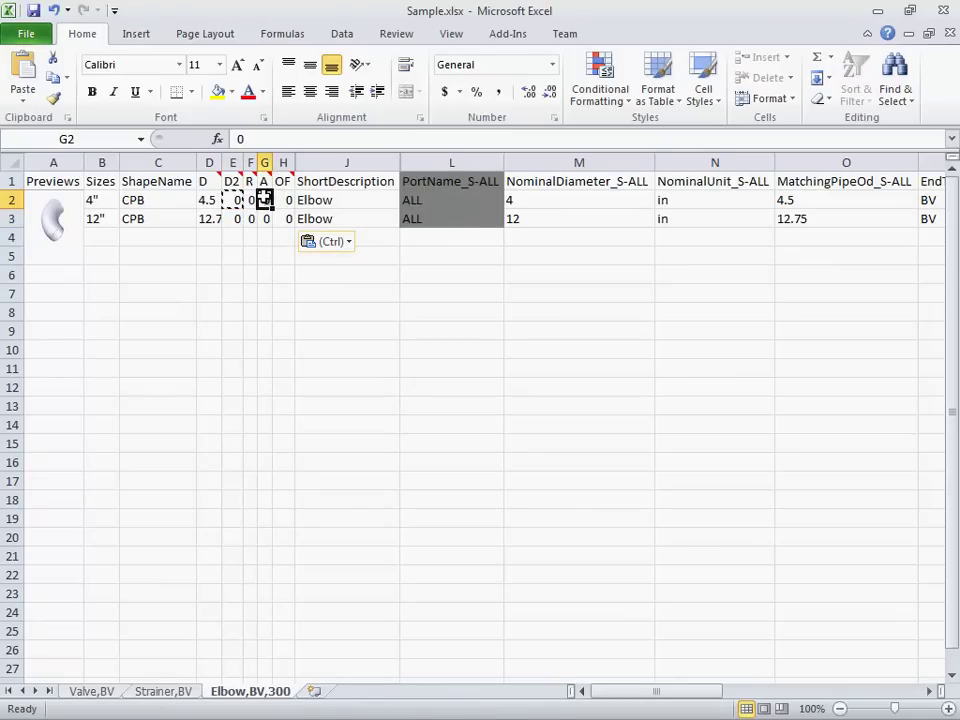
type("90")
key("Return")
type("90")
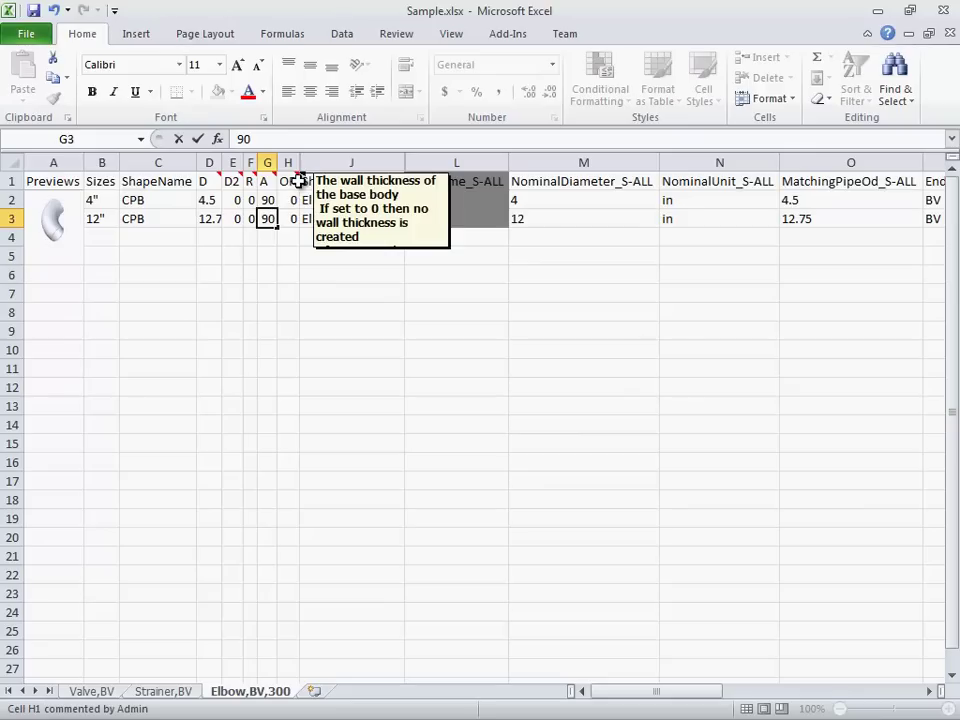
Build the 4" elbow's PartSizeLongDesc in AB2 with the formula =Concatenate(J2, " ", B2).
left_click_drag(649, 698, 821, 699)
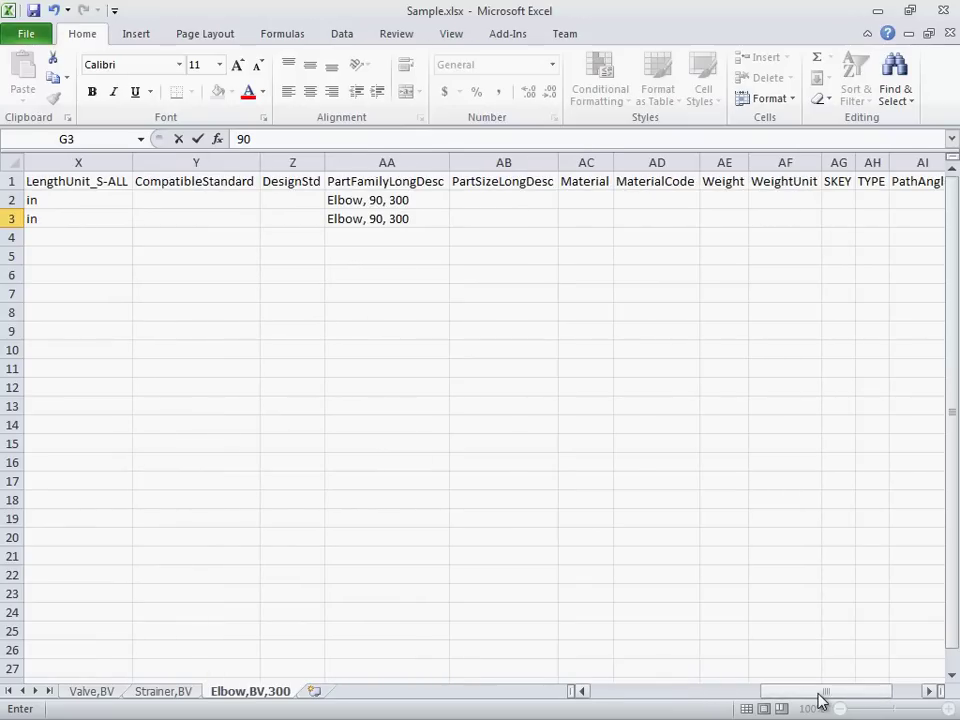
left_click(481, 196)
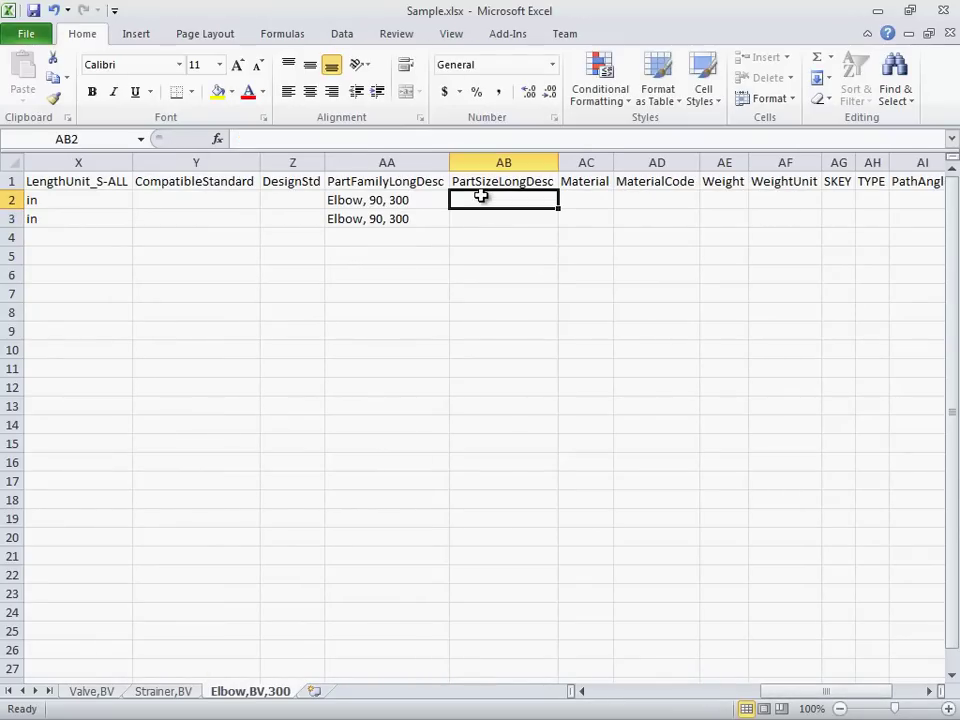
left_click(309, 138)
type("=Conca")
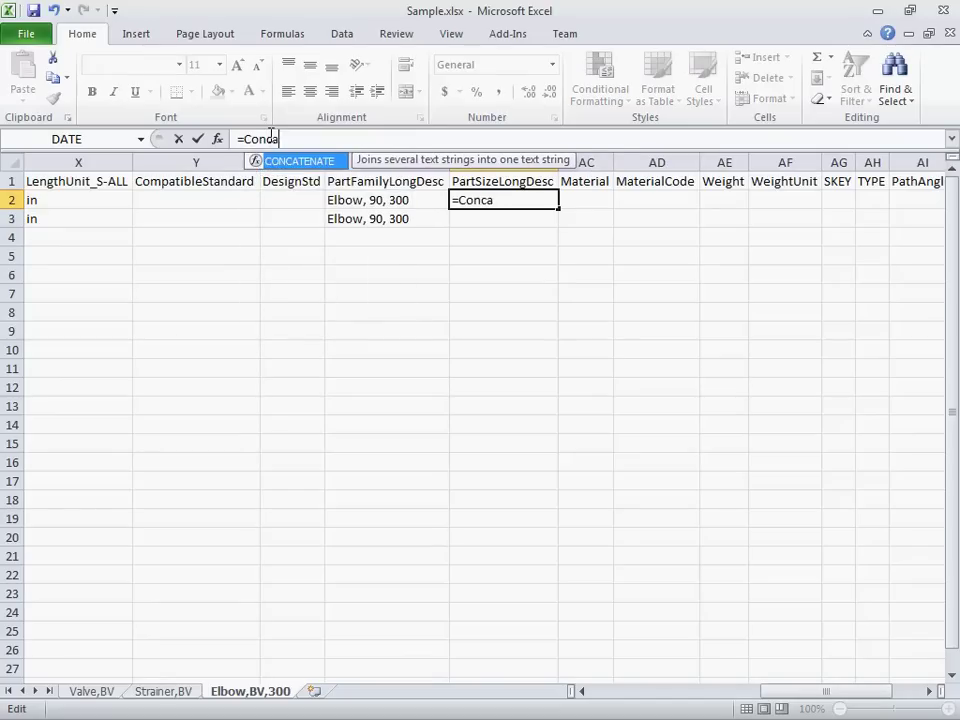
type("tenate(J2,")
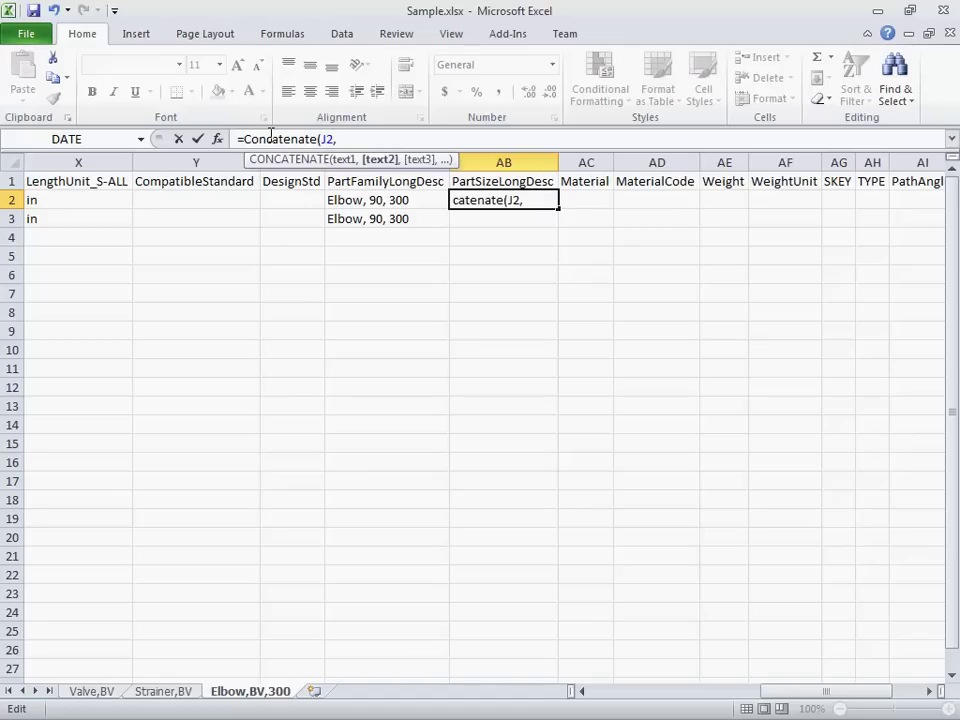
type(" \" \", B2")
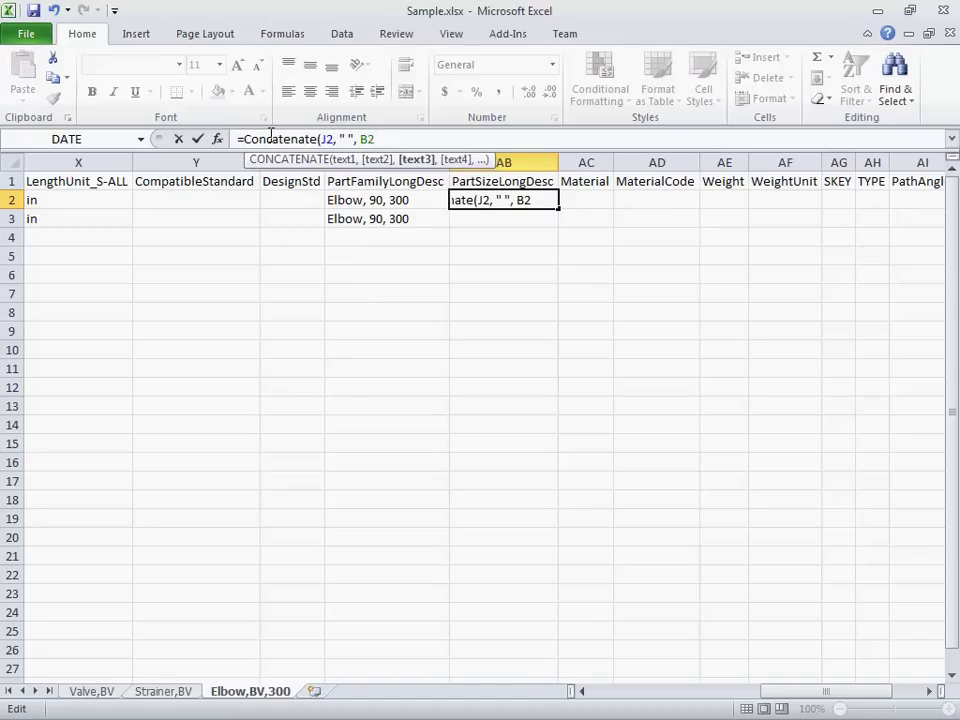
type(")")
key("Return")
Copy the PartSizeLongDesc formula from the 4" elbow row to the 12" elbow row in AB3.
left_click(478, 204)
key("ctrl+c")
left_click(477, 222)
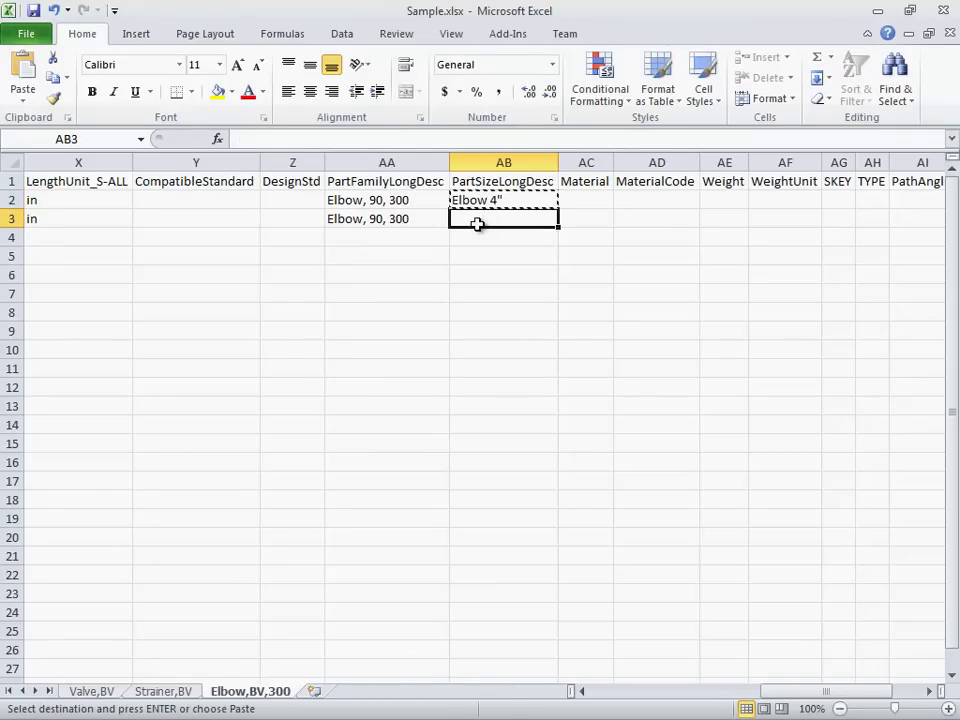
key("ctrl+v")
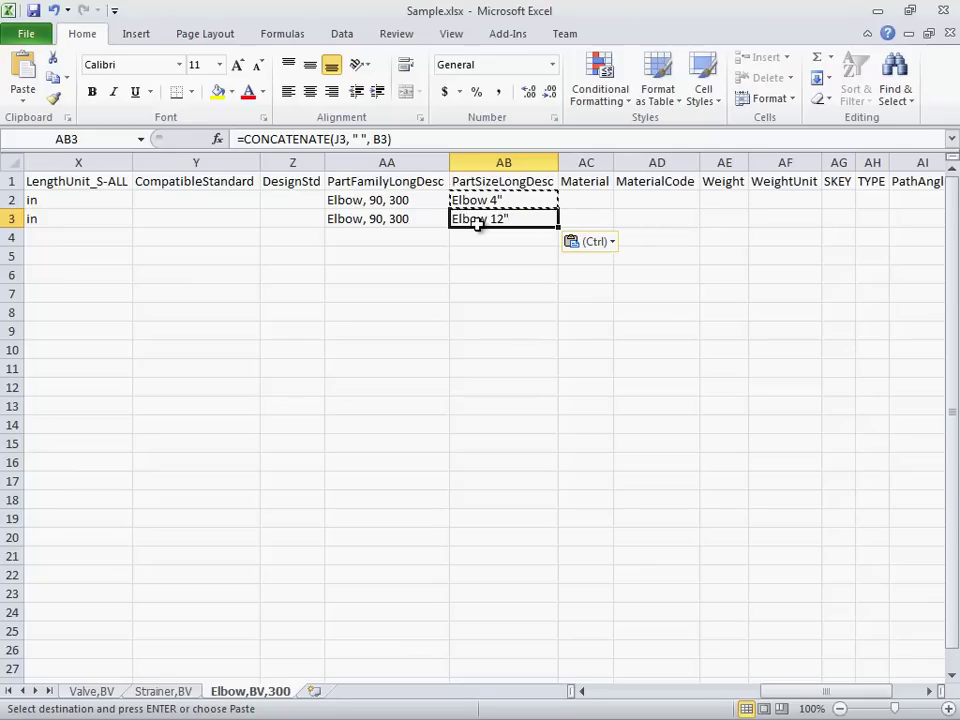
Save and close the Sample.xlsx workbook, and dismiss the export dialog in Catalog Builder.
left_click(609, 692)
left_click(607, 692)
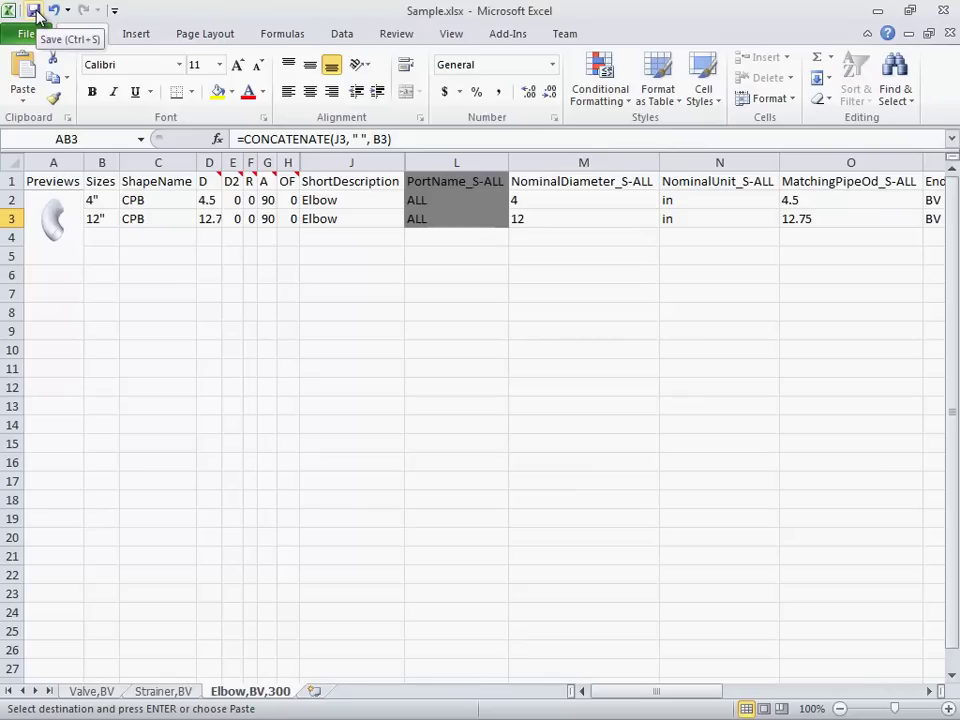
left_click(942, 11)
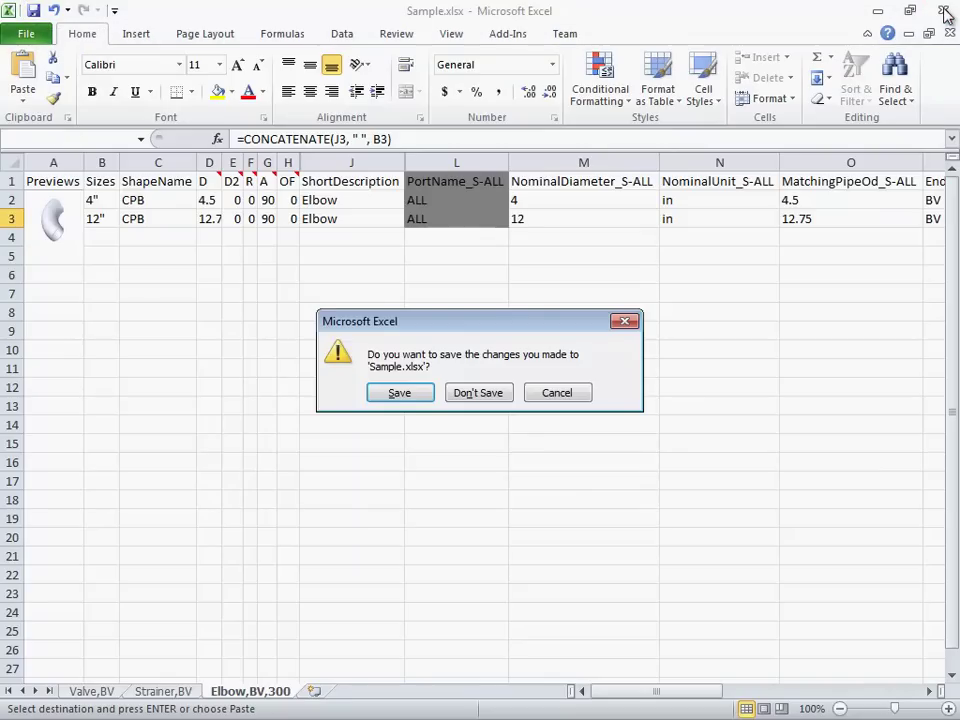
left_click(455, 393)
left_click(707, 538)
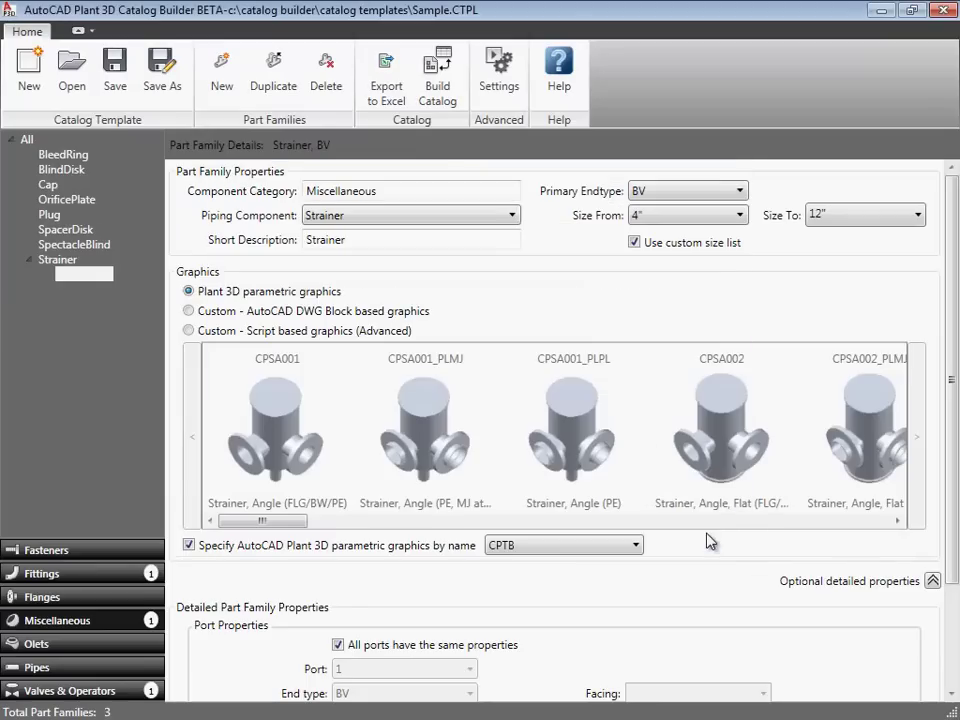
Start a catalog build from the Sample.xlsx workbook in the catalog templates folder.
left_click(434, 100)
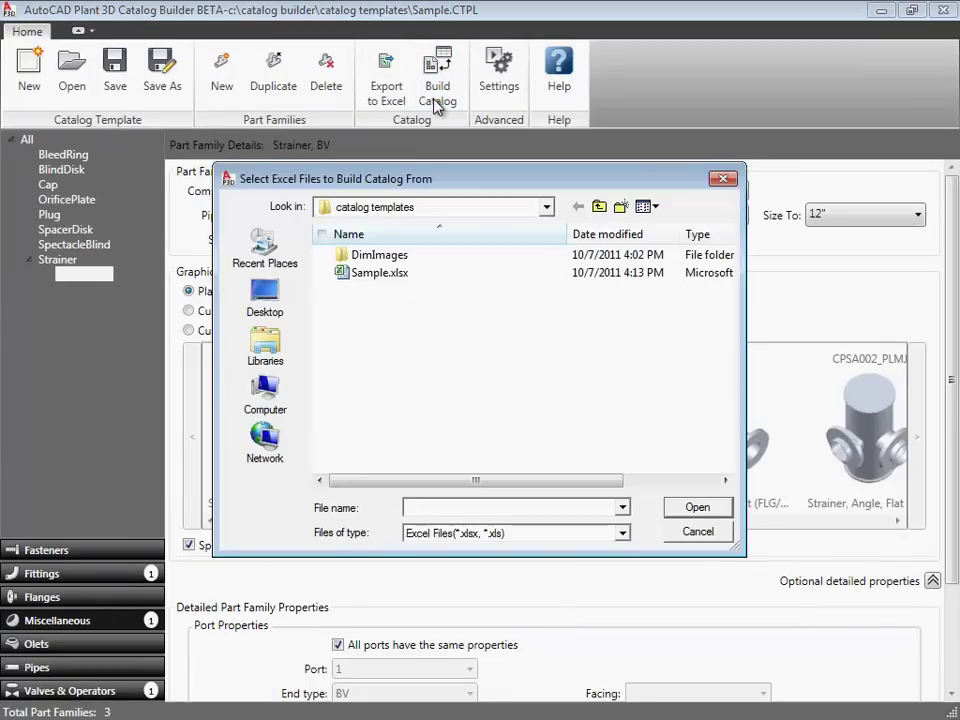
left_click(378, 274)
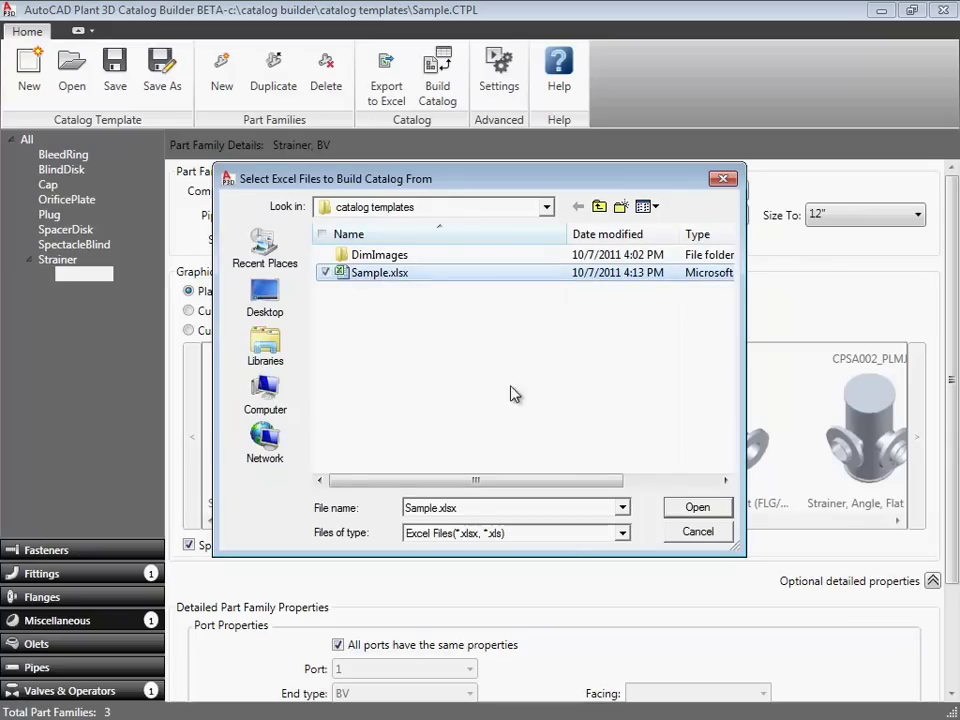
left_click(716, 511)
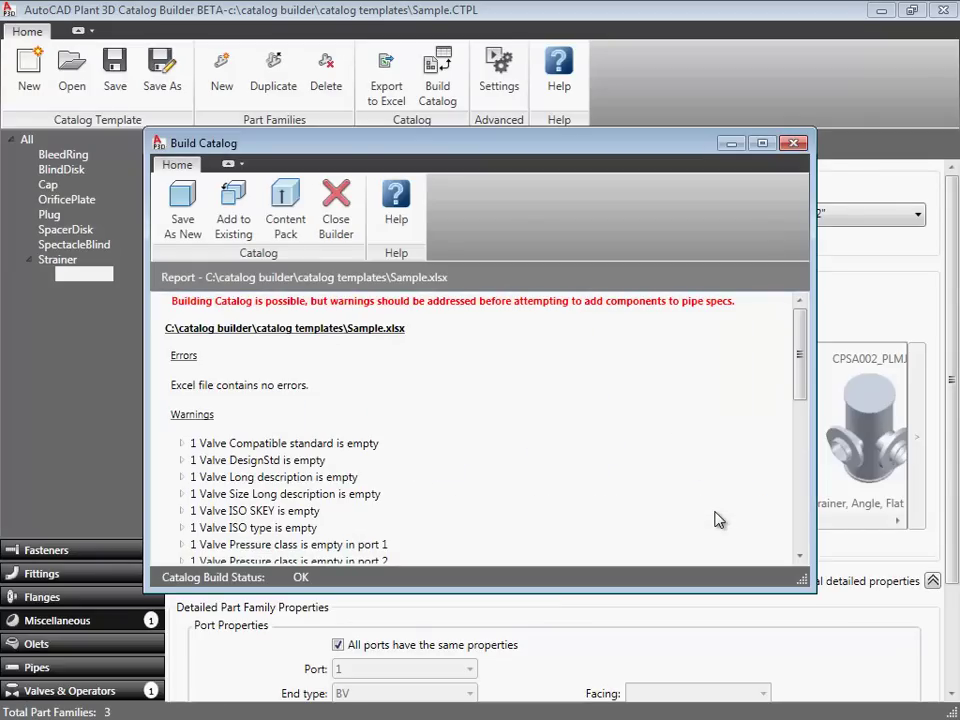
Begin saving the build as a new catalog and create a folder named CB inside AutoCAD Plant 3D 2012 Content.
left_click(182, 222)
left_click(255, 300)
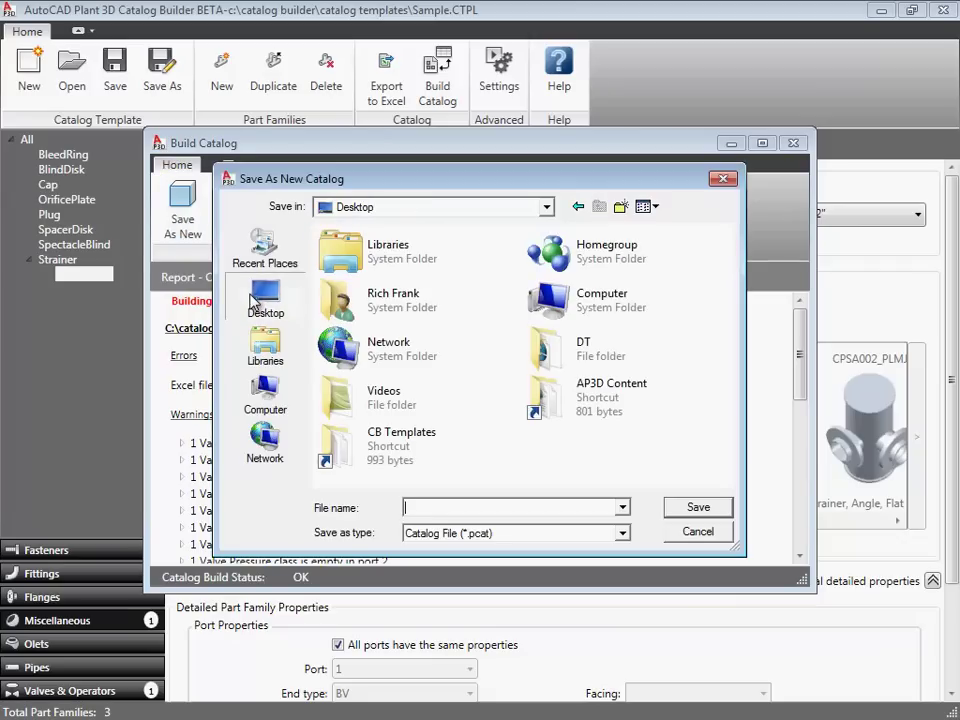
double_click(570, 388)
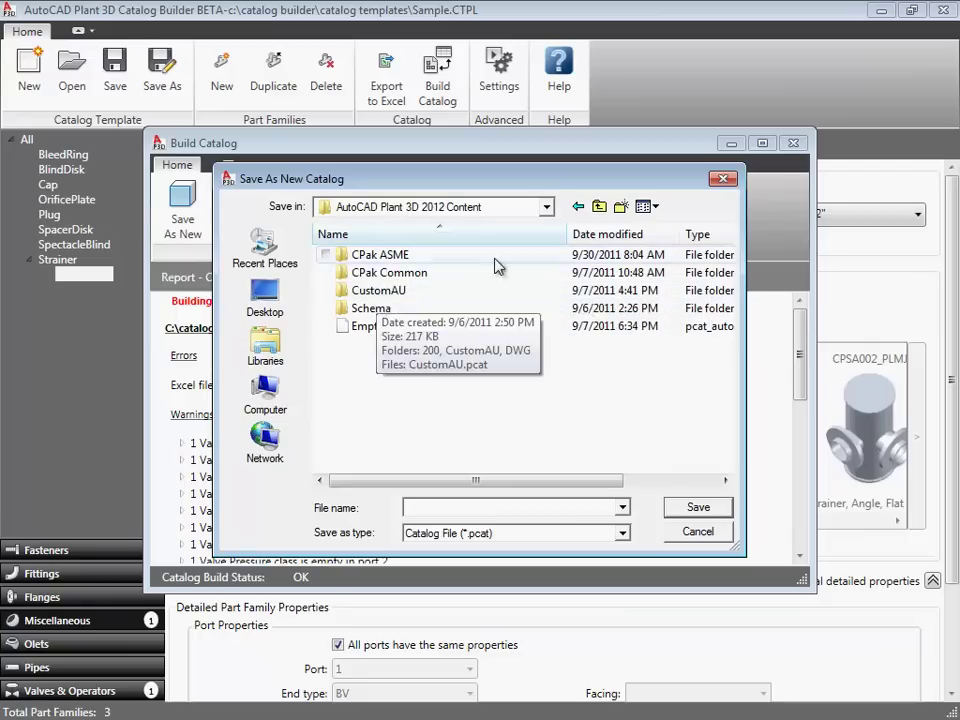
left_click(621, 206)
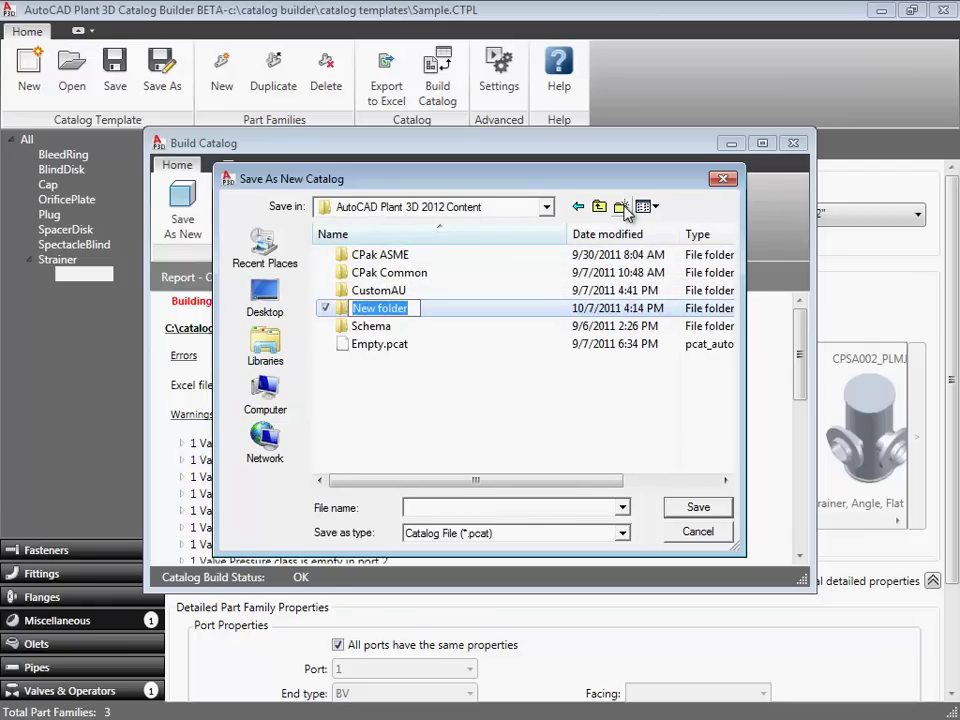
type("CB")
key("Return")
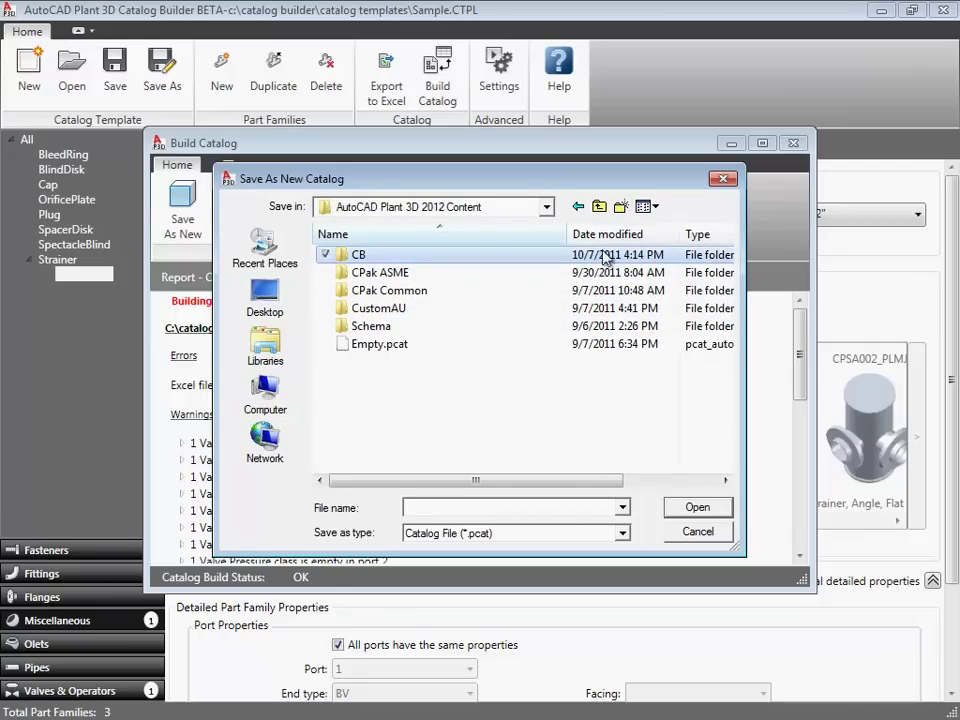
Save the new catalog as Sample in the CB folder, and close the Build Catalog window and Catalog Builder.
double_click(362, 254)
left_click(437, 507)
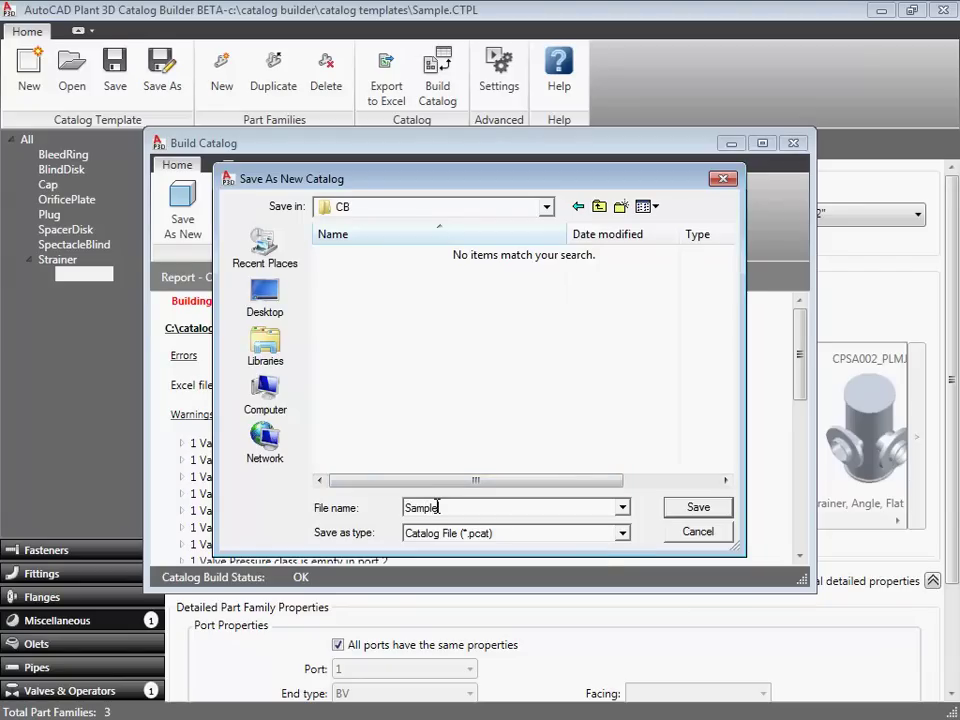
left_click(678, 514)
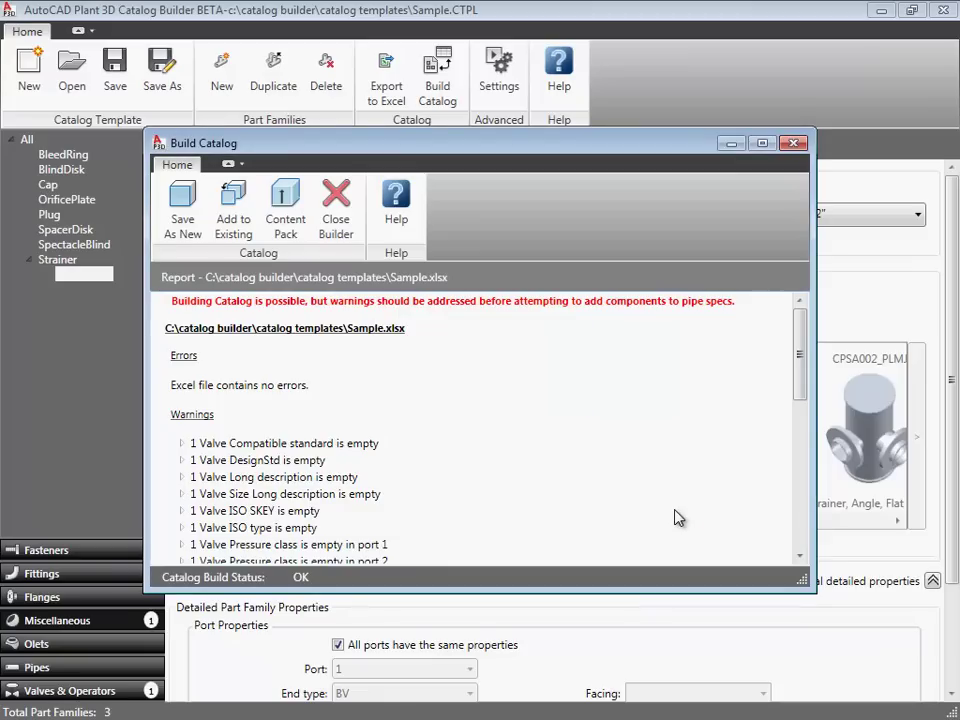
left_click(336, 222)
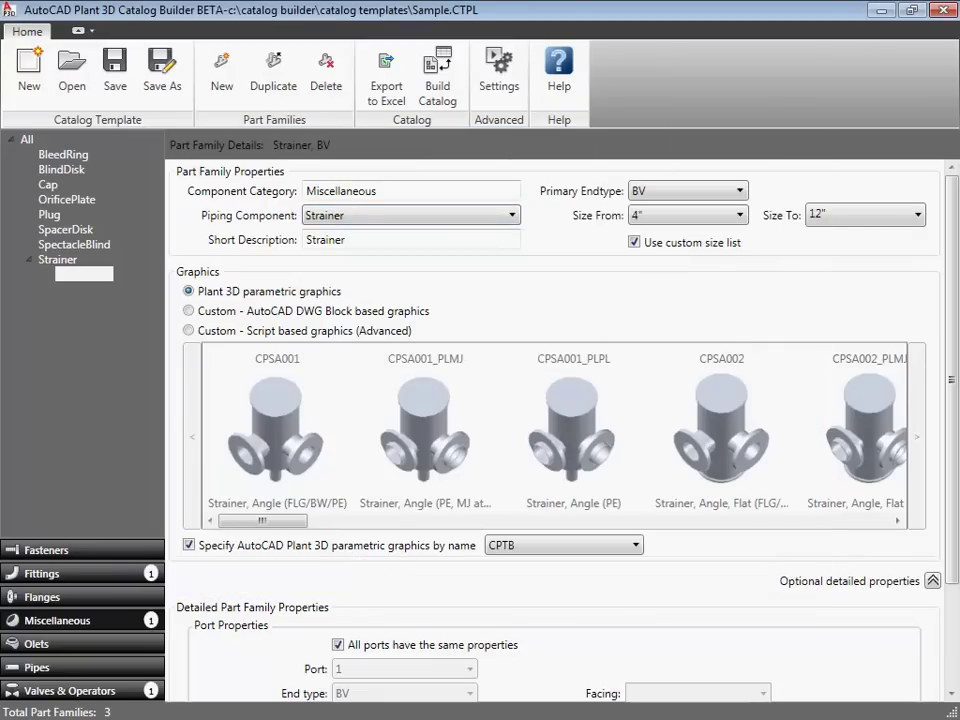
left_click(940, 12)
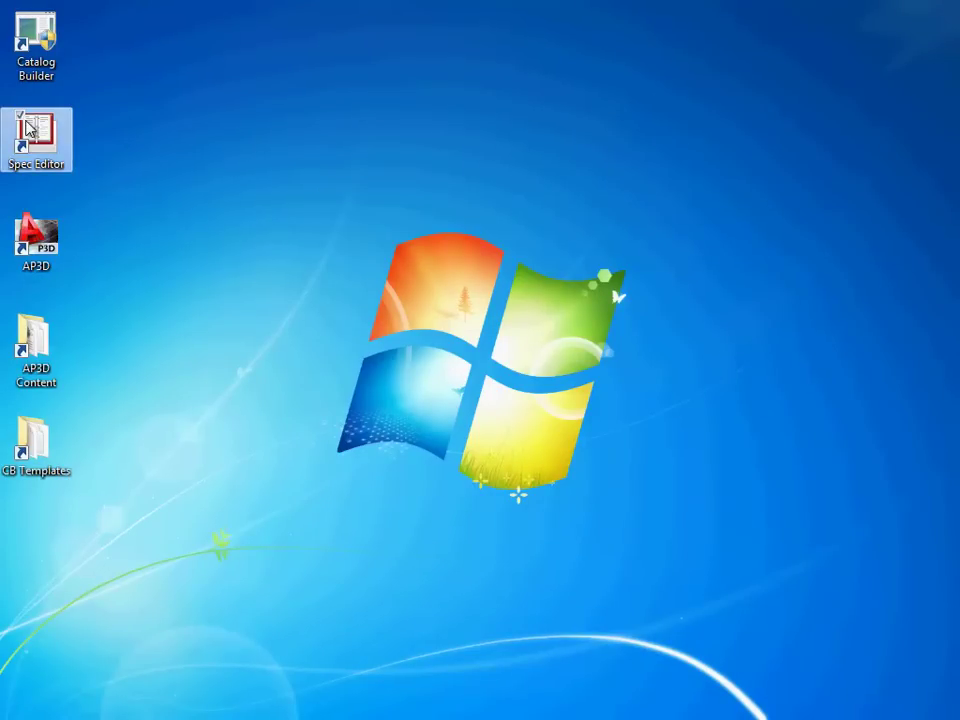
Launch Spec Editor from the desktop and open the Sample.pcat catalog from the CB folder.
double_click(30, 128)
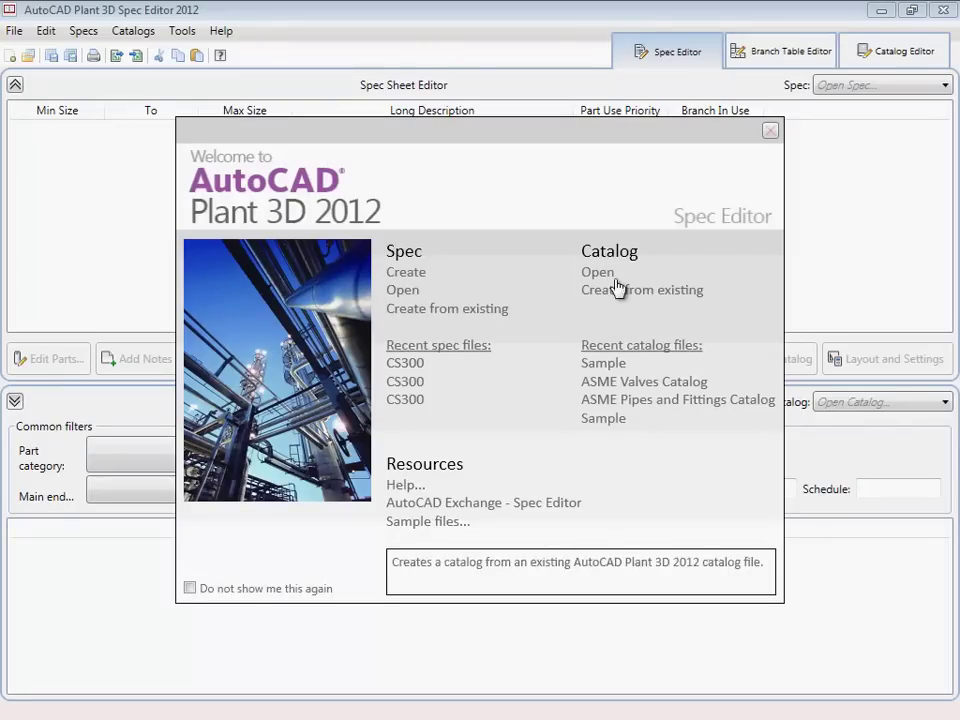
left_click(607, 275)
left_click(446, 263)
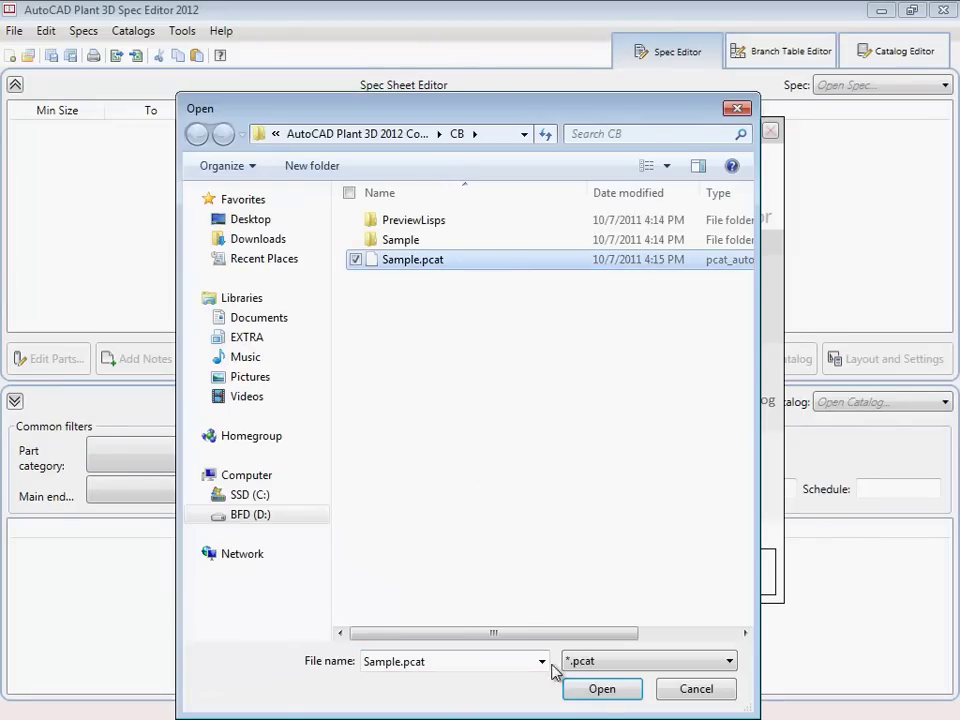
left_click(601, 690)
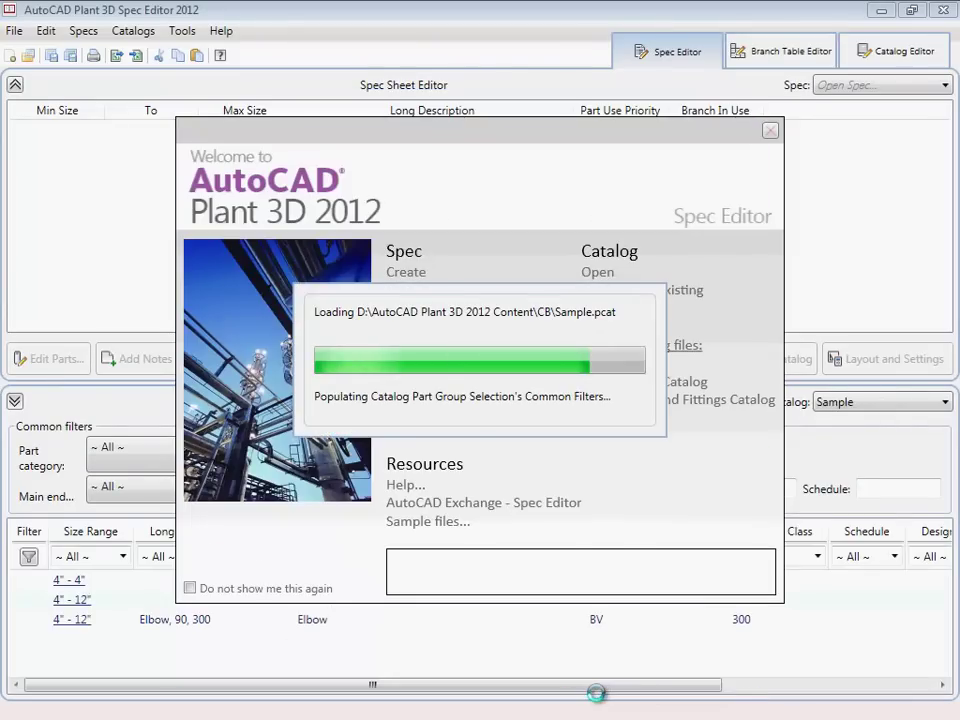
Examine the elbow's general properties and its size parameters in the Sample catalog.
left_click(903, 52)
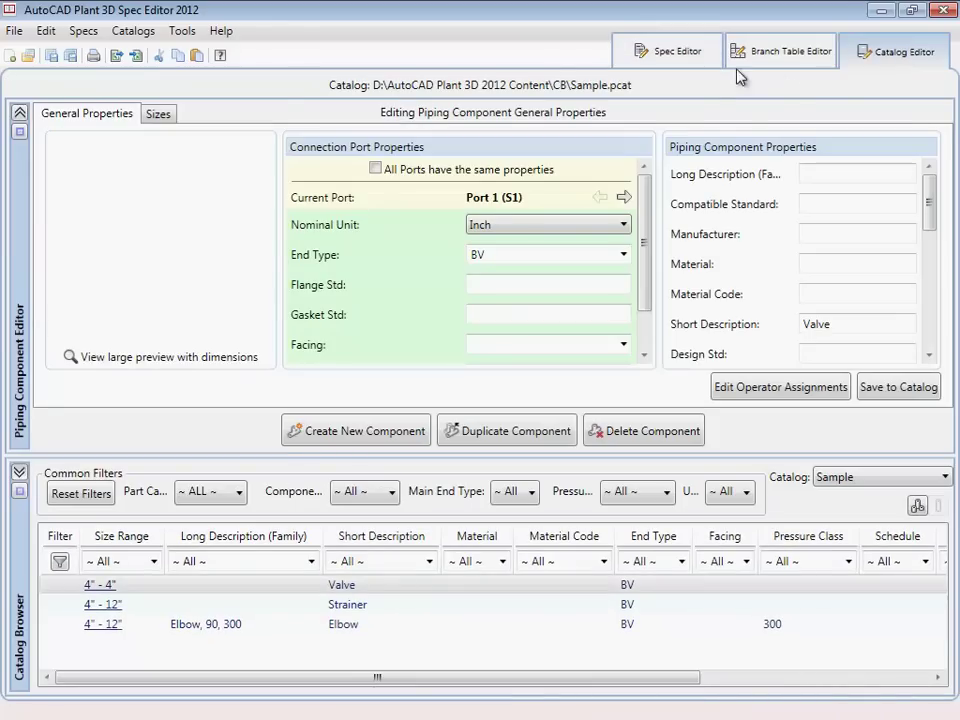
left_click(204, 630)
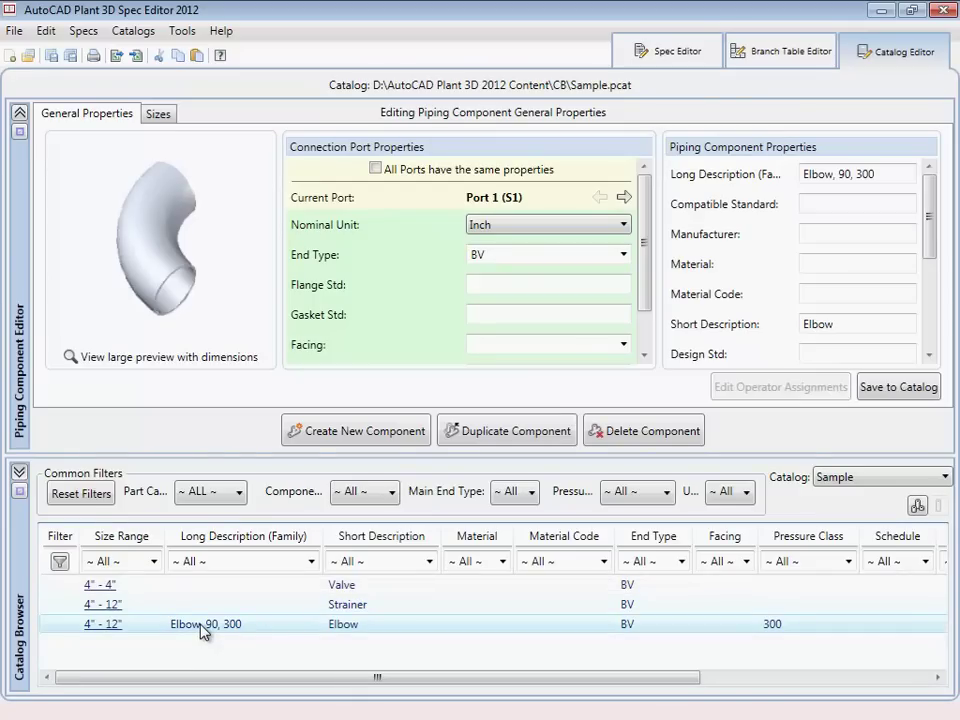
left_click(163, 116)
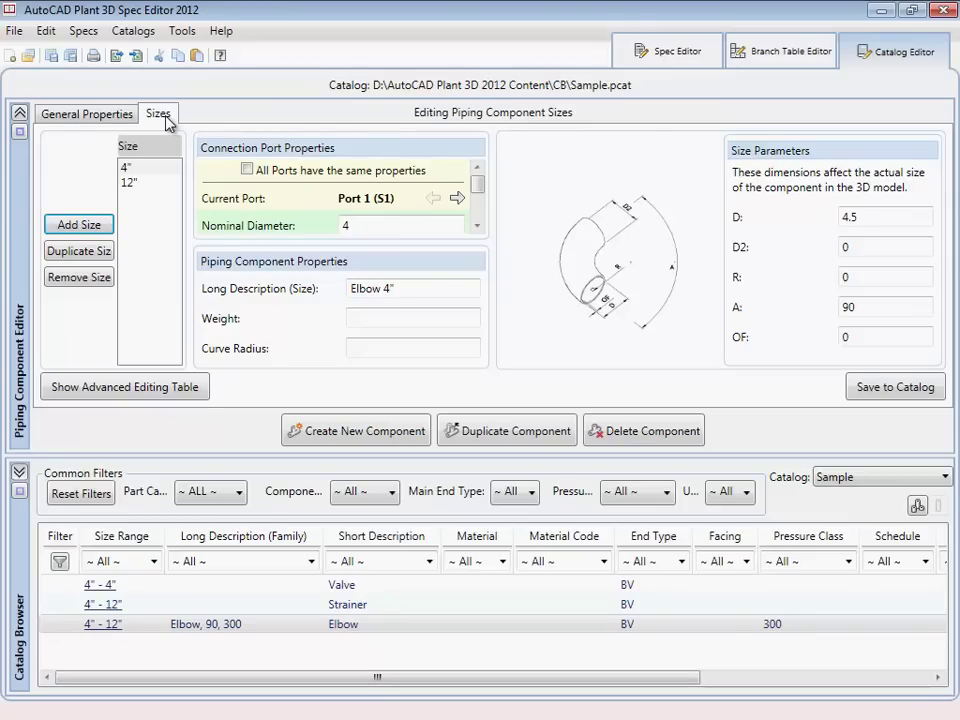
Return to spec editing and open the CS300.pspx spec from the Spec Sheets folder.
left_click(648, 55)
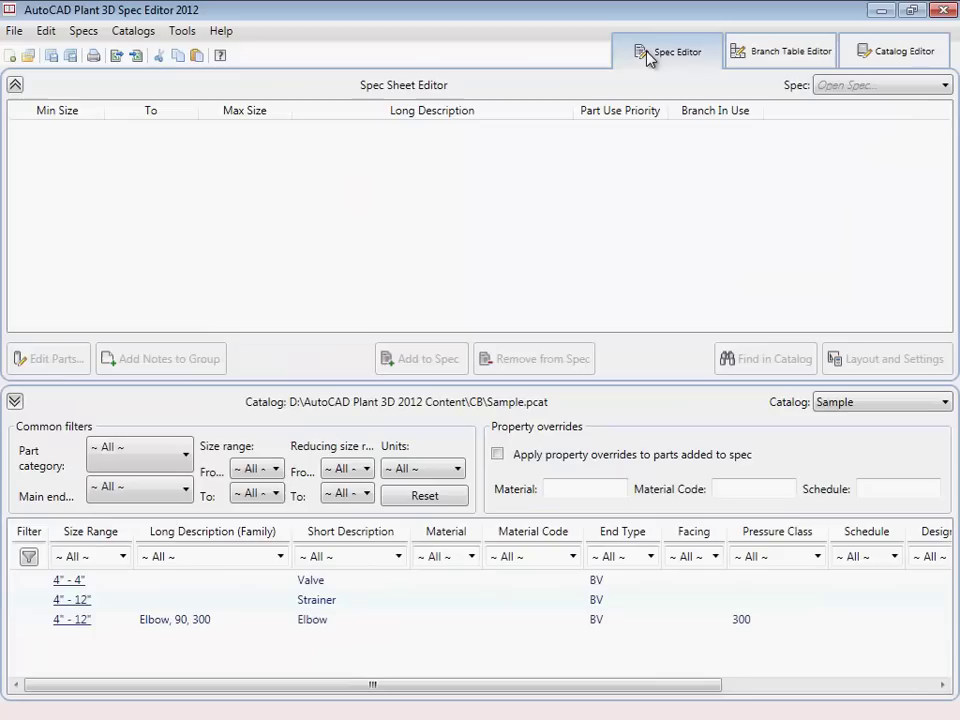
left_click(13, 30)
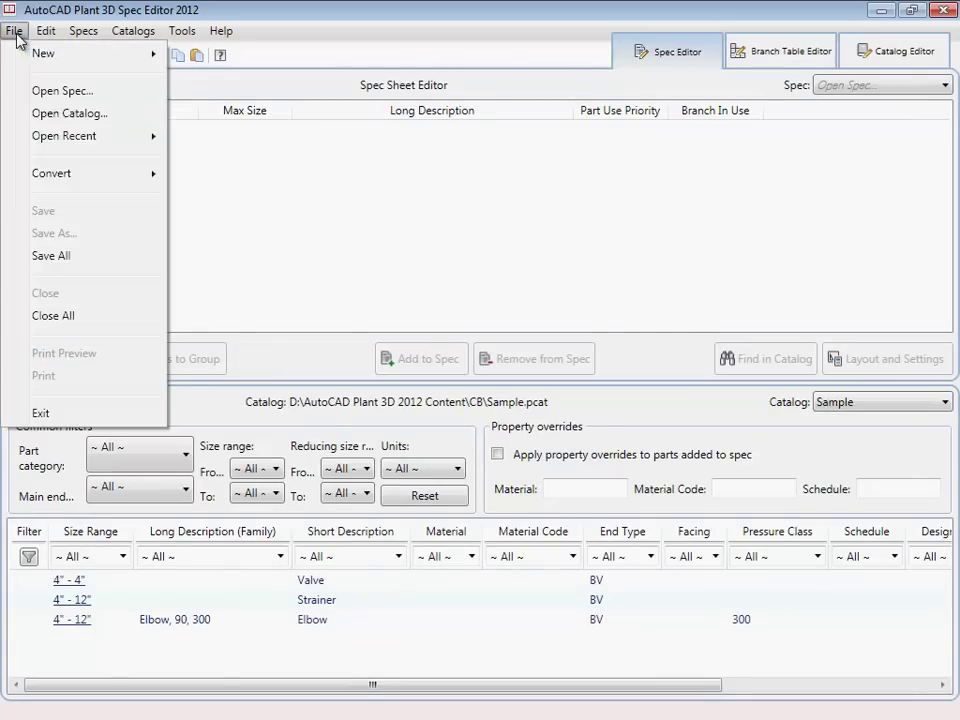
left_click(56, 93)
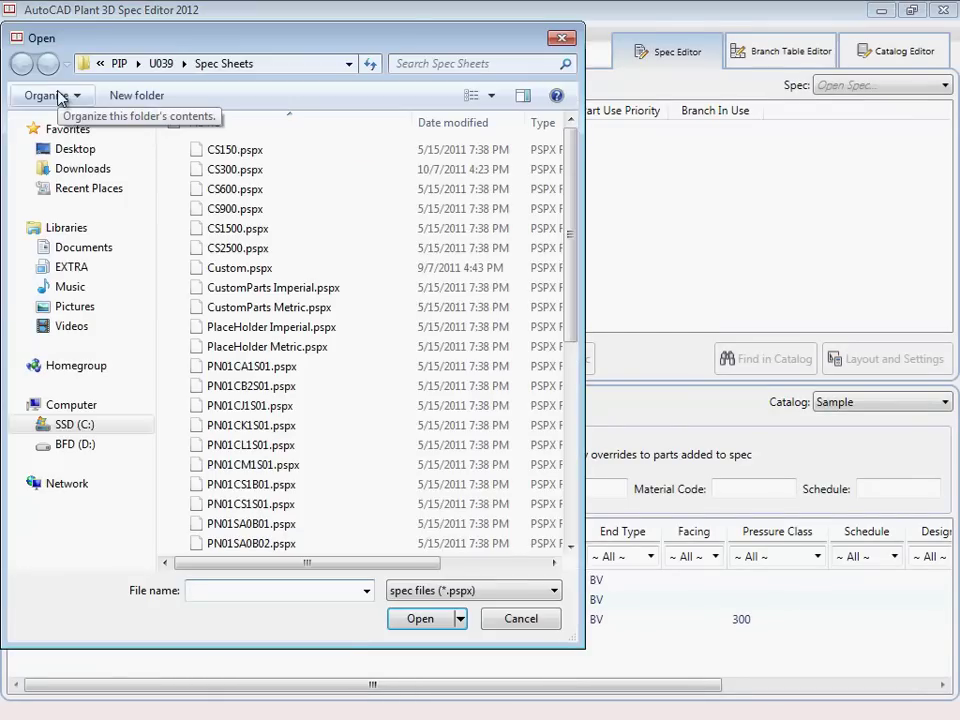
left_click(222, 170)
left_click(422, 619)
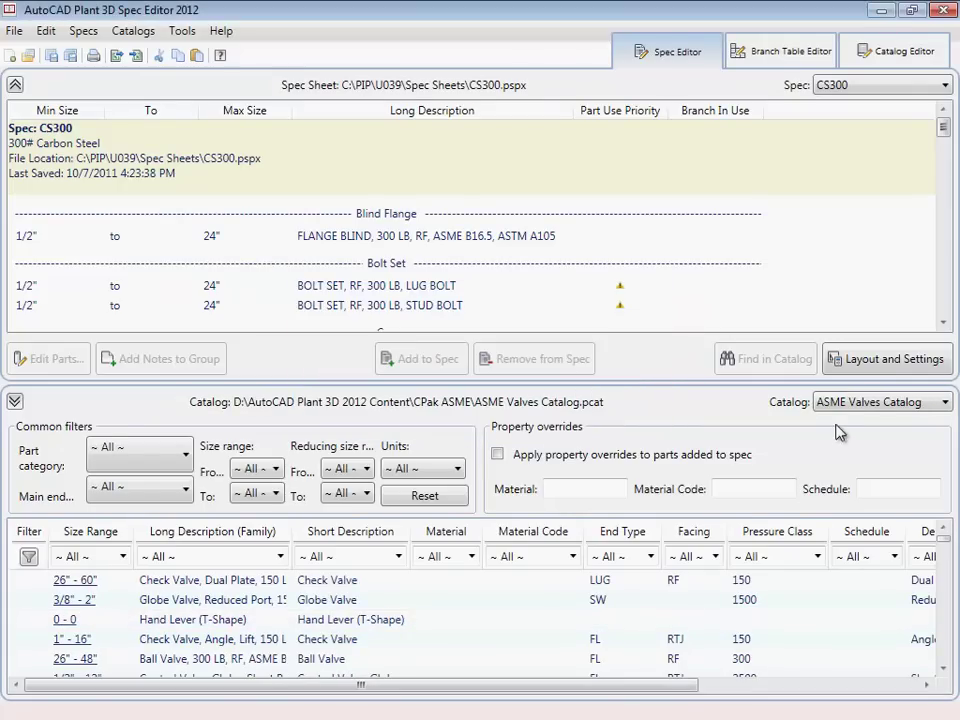
Switch the source catalog to Sample and add its valve, strainer and elbow families to the CS300 spec.
left_click(880, 402)
left_click(827, 452)
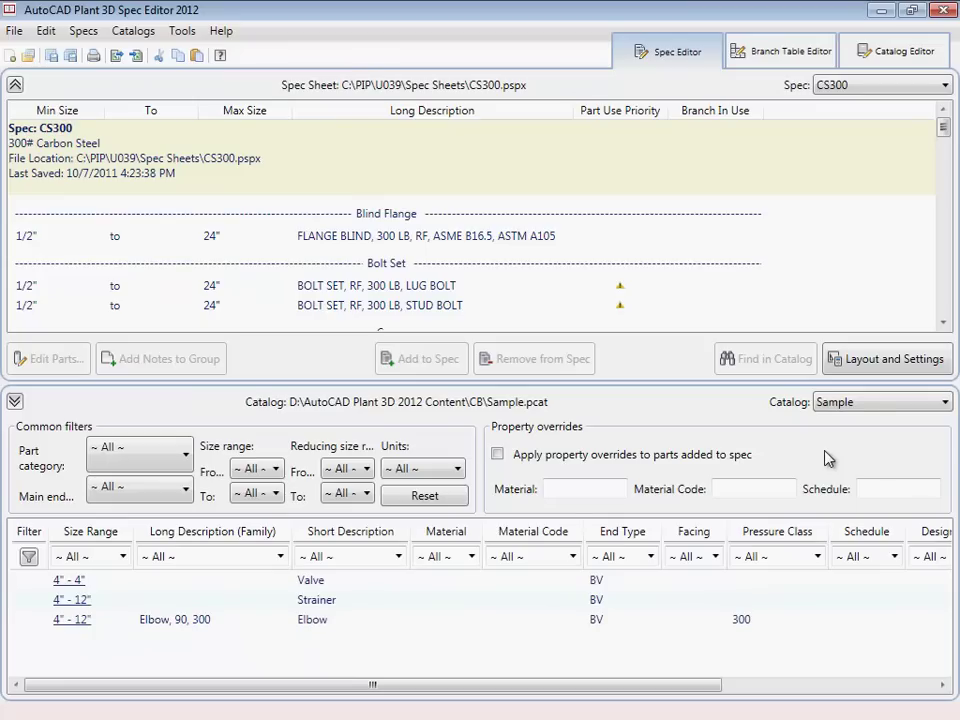
left_click(333, 581)
left_click(322, 619, "shift")
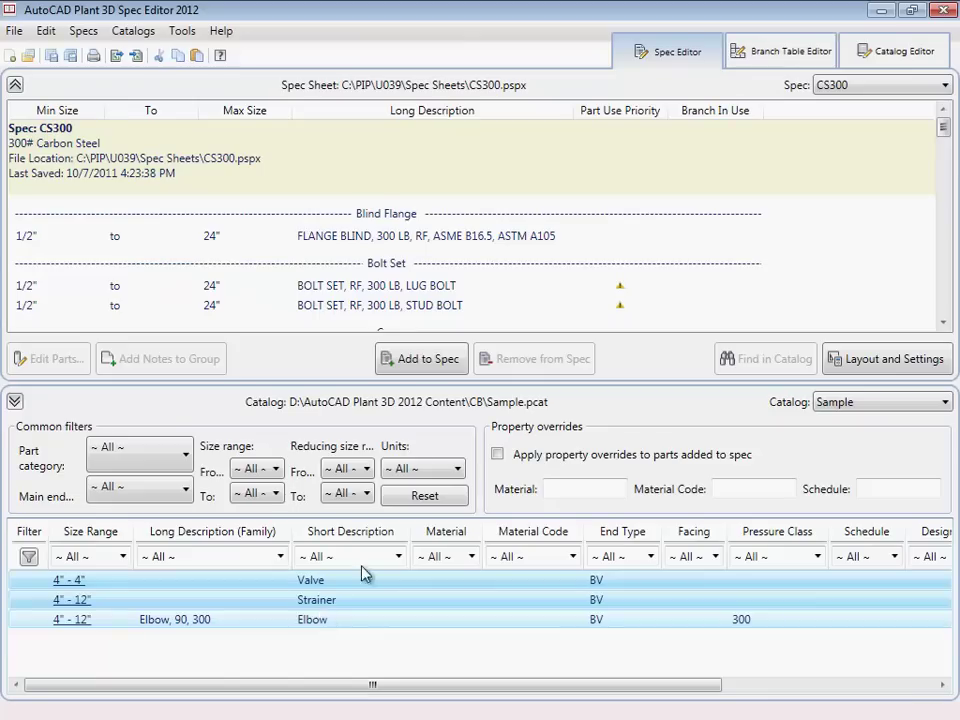
left_click(420, 362)
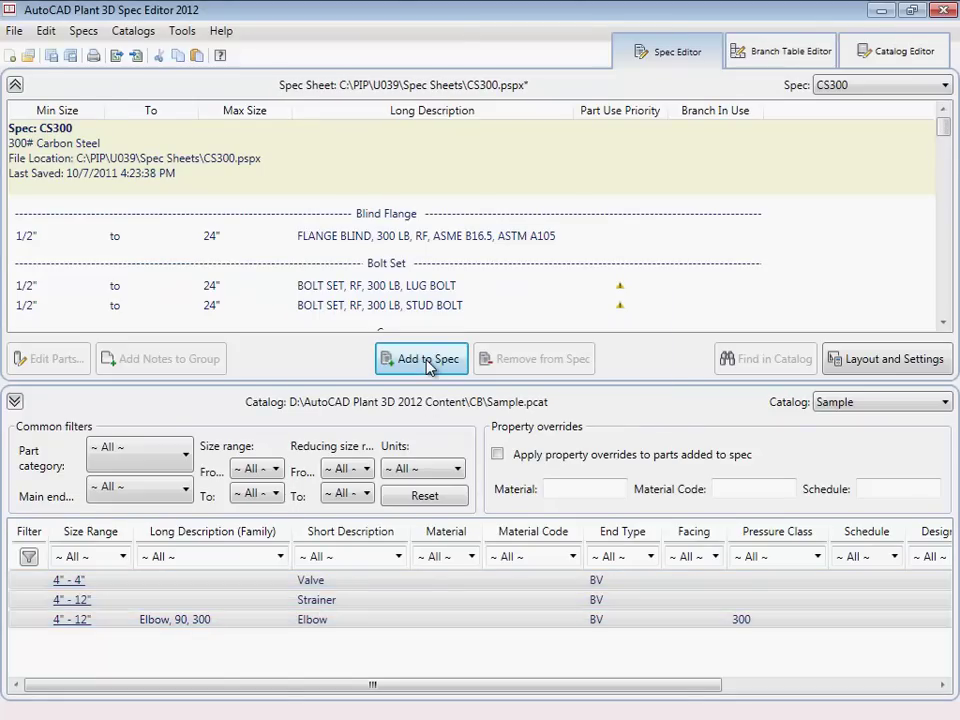
Expand the spec sheet and enter Custom Strainer as the family long description of the 4" to 12" strainer parts.
left_click(15, 401)
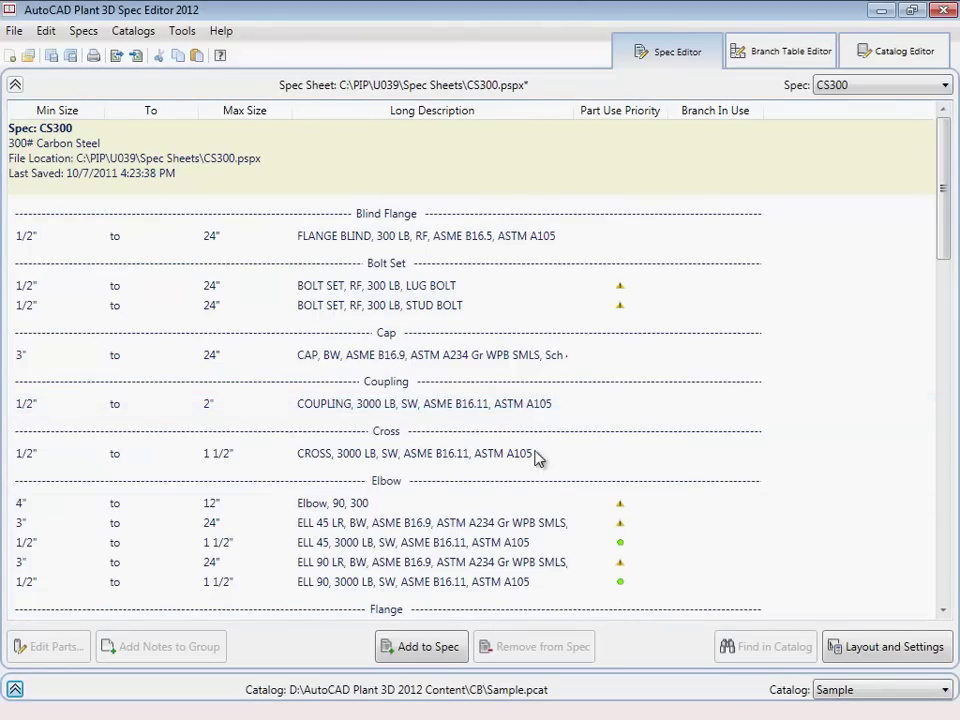
scroll(591, 503, "down", 8)
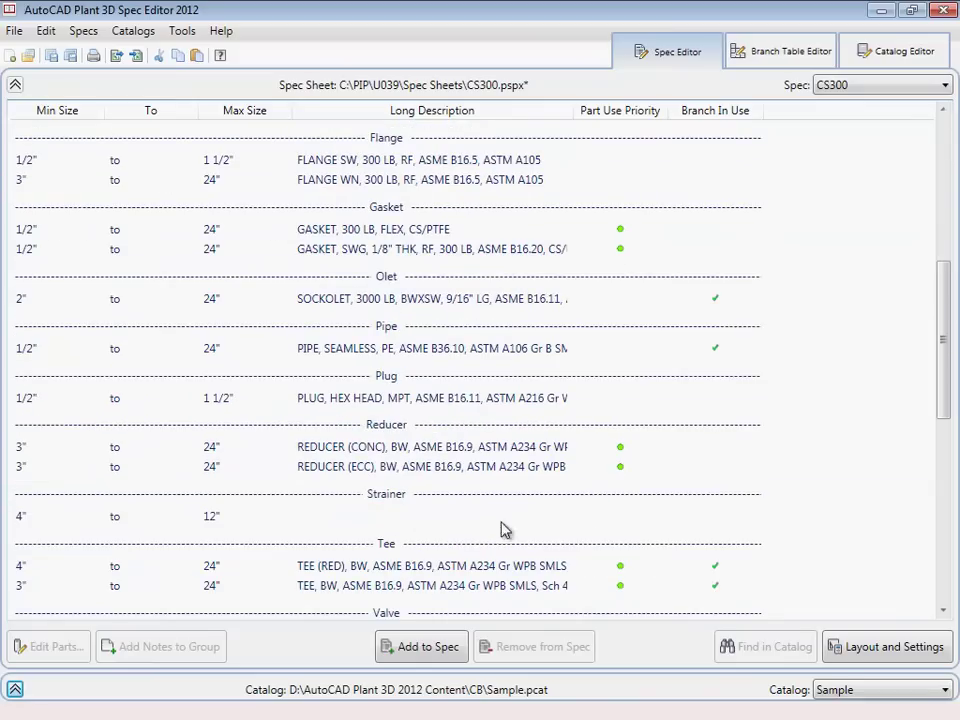
left_click(430, 520)
left_click(60, 648)
left_click(487, 265)
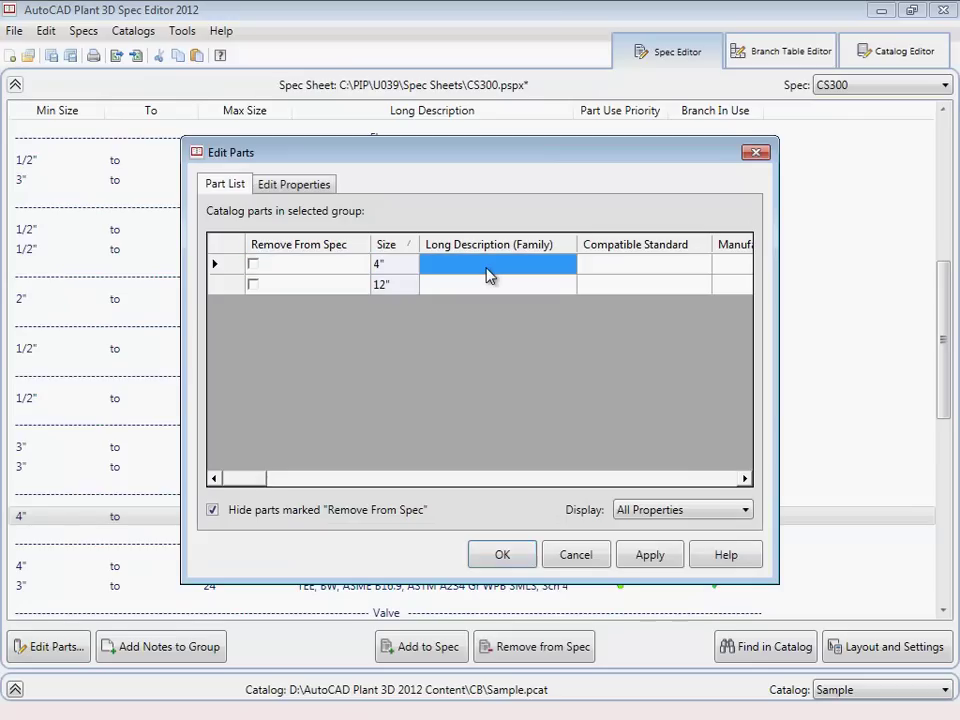
type("Cus")
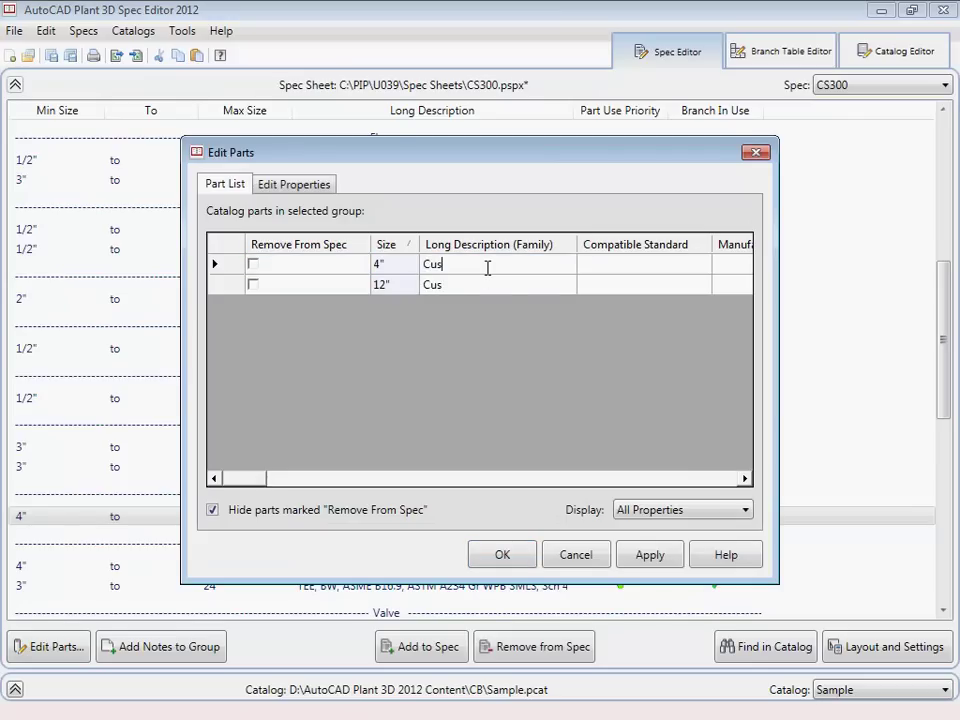
type("tom Strainer")
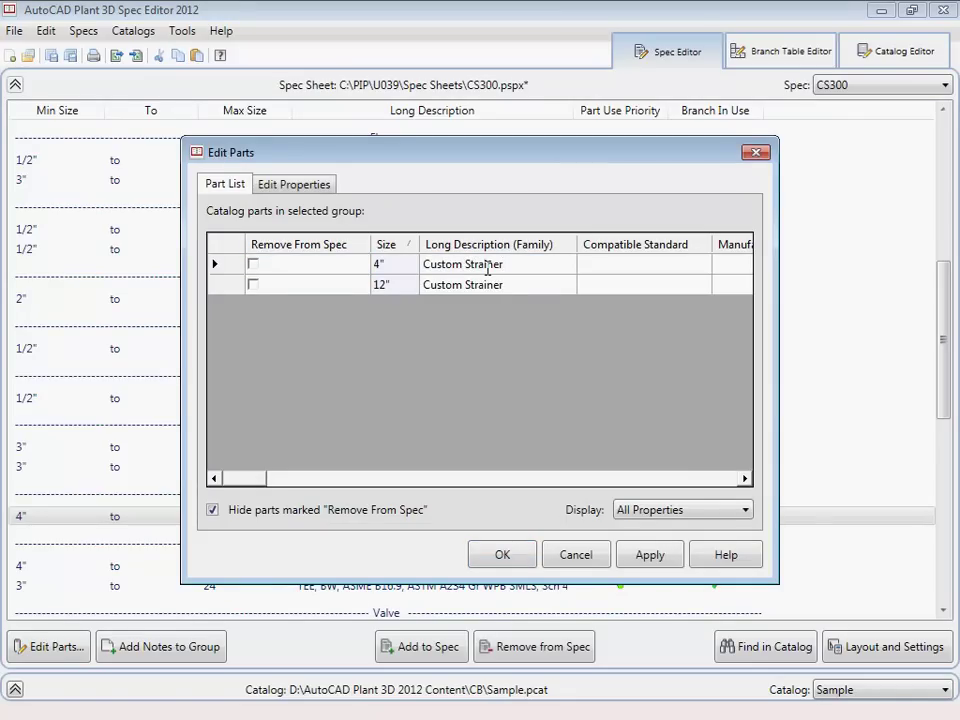
Change the strainer's family long description to Tee Strainer and accept the part edits.
key("Left")
key("Left")
key("Left")
key("Left")
key("Left")
key("Left")
key("Left")
key("shift+Home")
type("Tee")
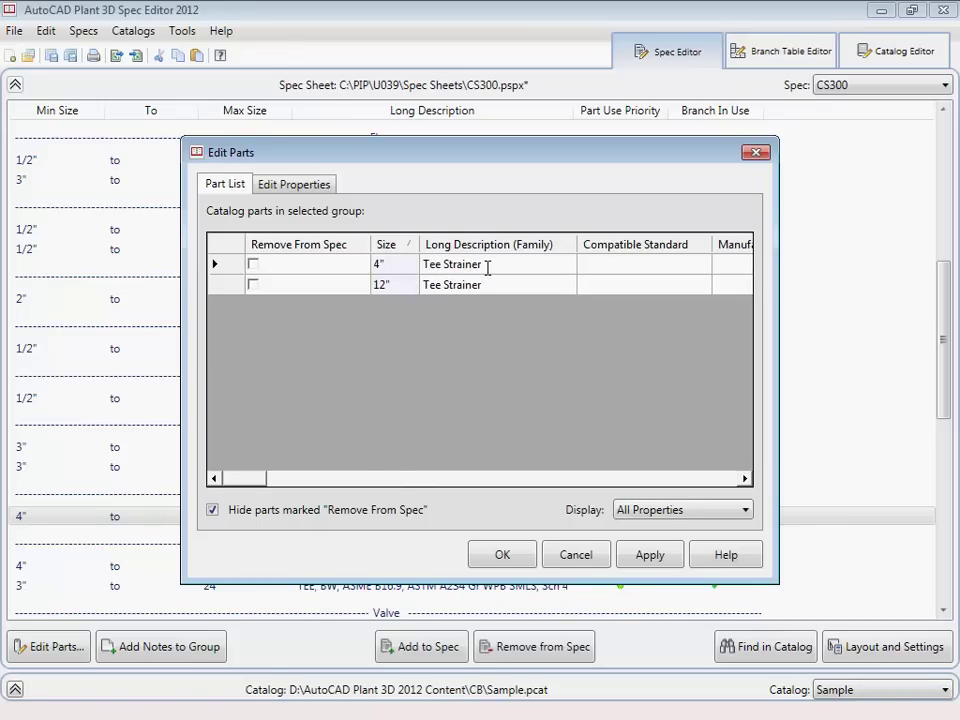
left_click(502, 556)
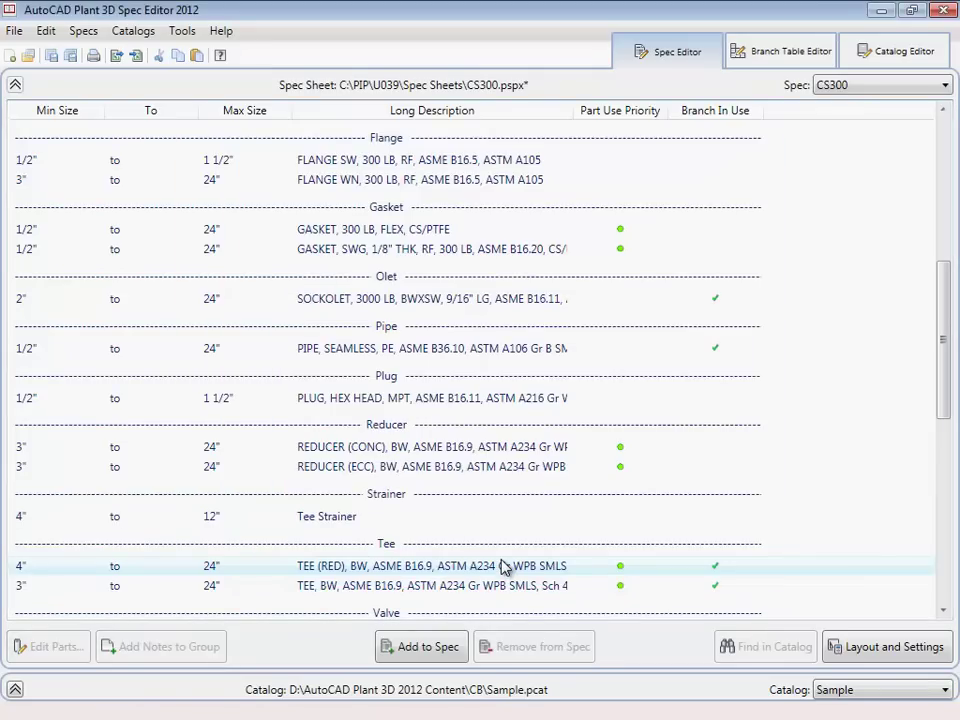
Set the family long description of the blank 4" valve in the CS300 spec to Custom Valve and accept the part edits.
left_click(944, 597)
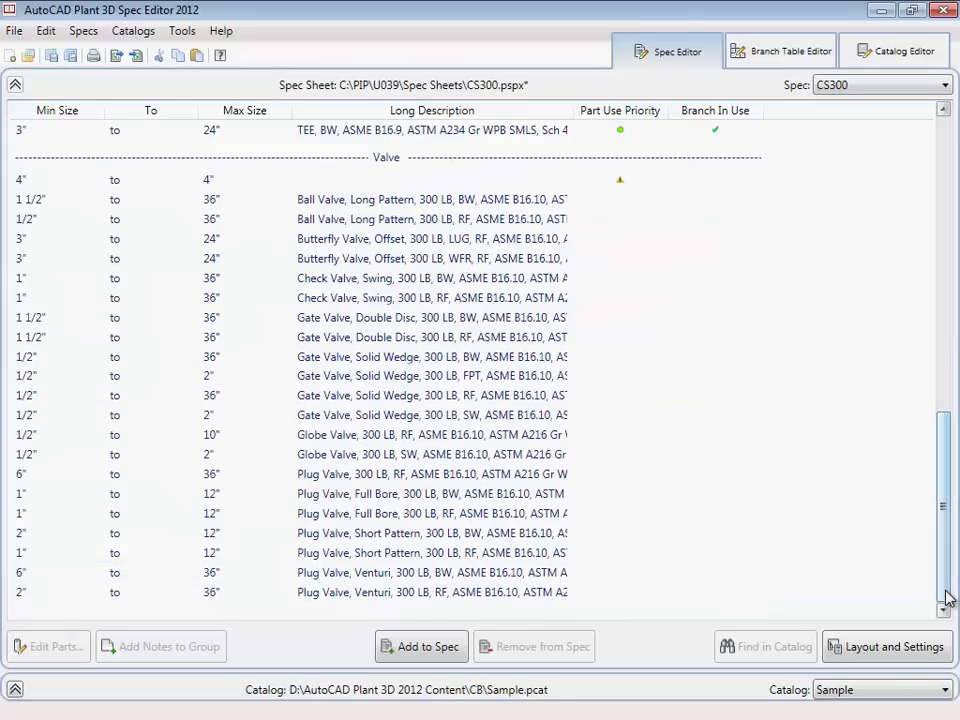
left_click(395, 182)
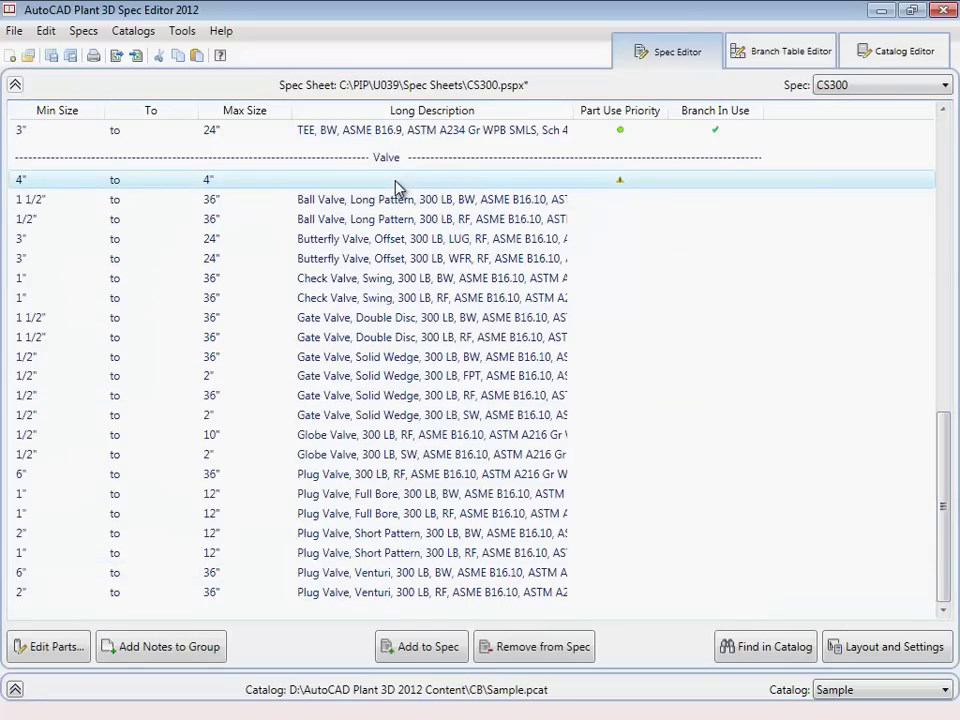
left_click(45, 646)
left_click(480, 265)
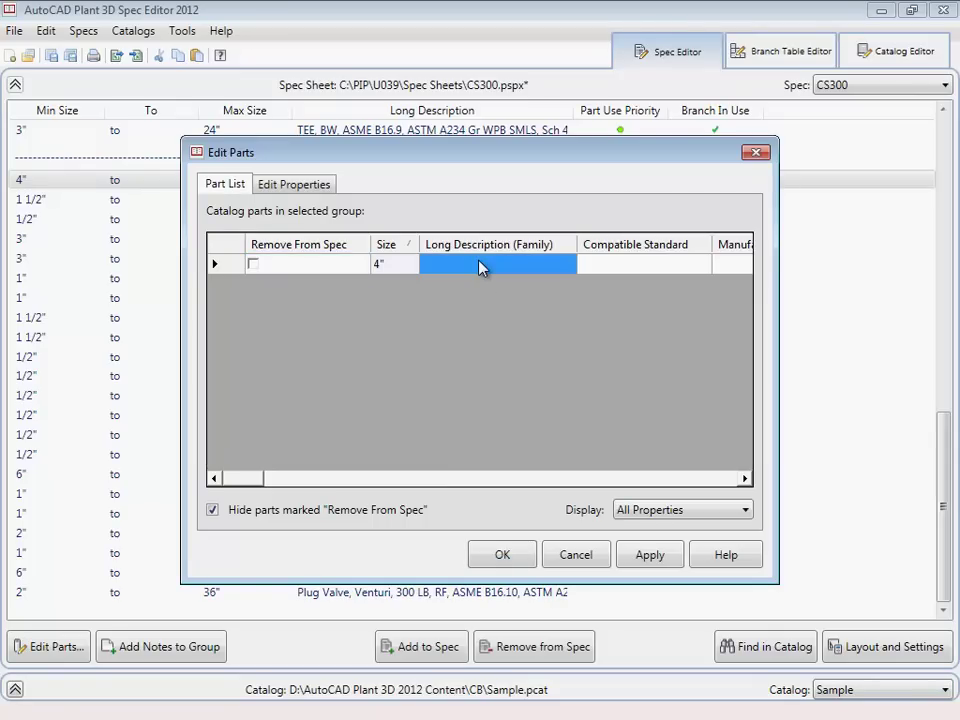
left_click(480, 265)
type("Cust")
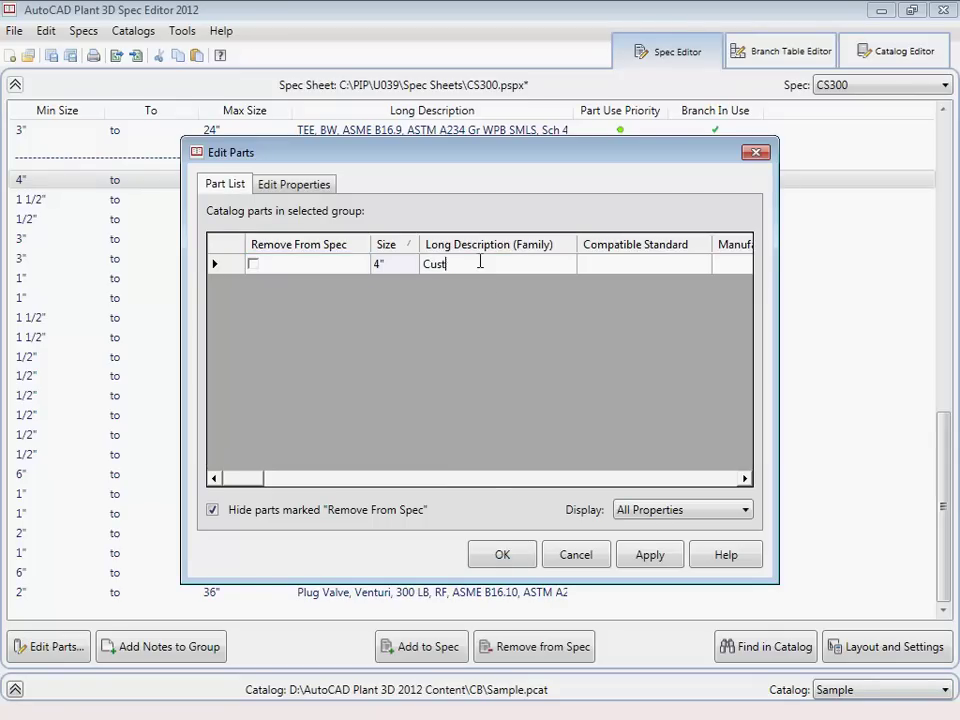
type("om Valve")
left_click(503, 555)
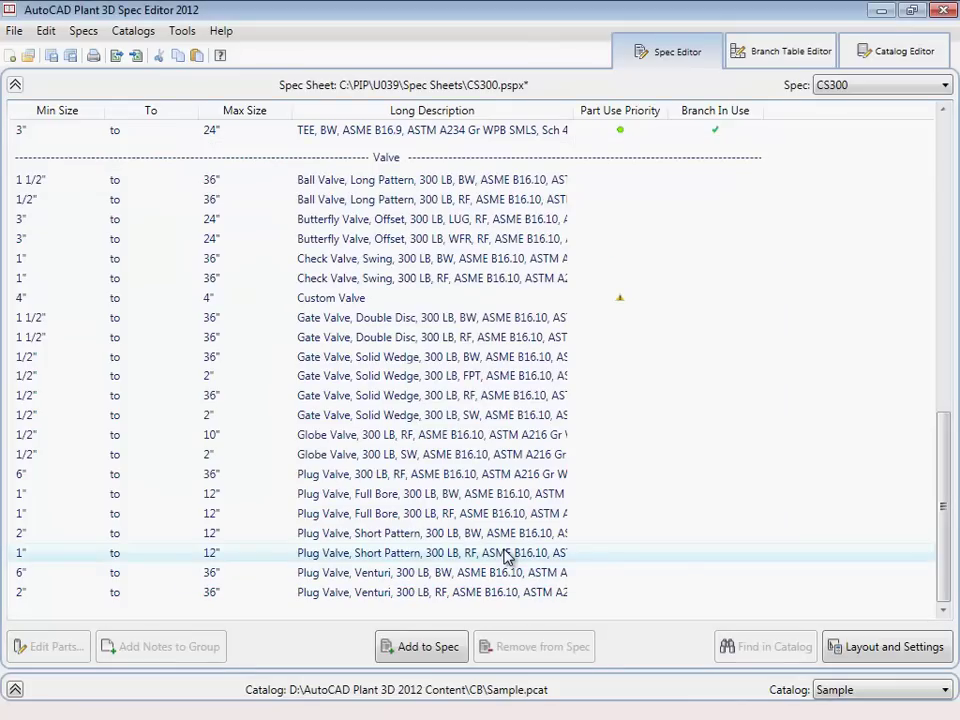
Close the spec editor with CS300.pspx saved, and open the project's 38-CatalogBuilder drawing in AutoCAD Plant 3D.
left_click(948, 12)
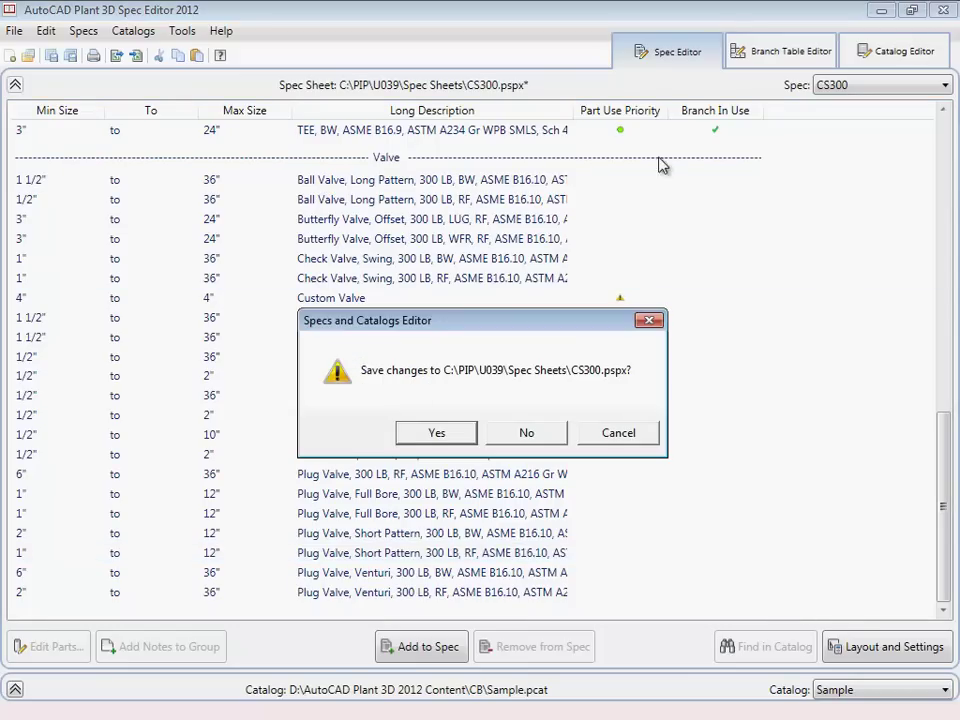
left_click(405, 433)
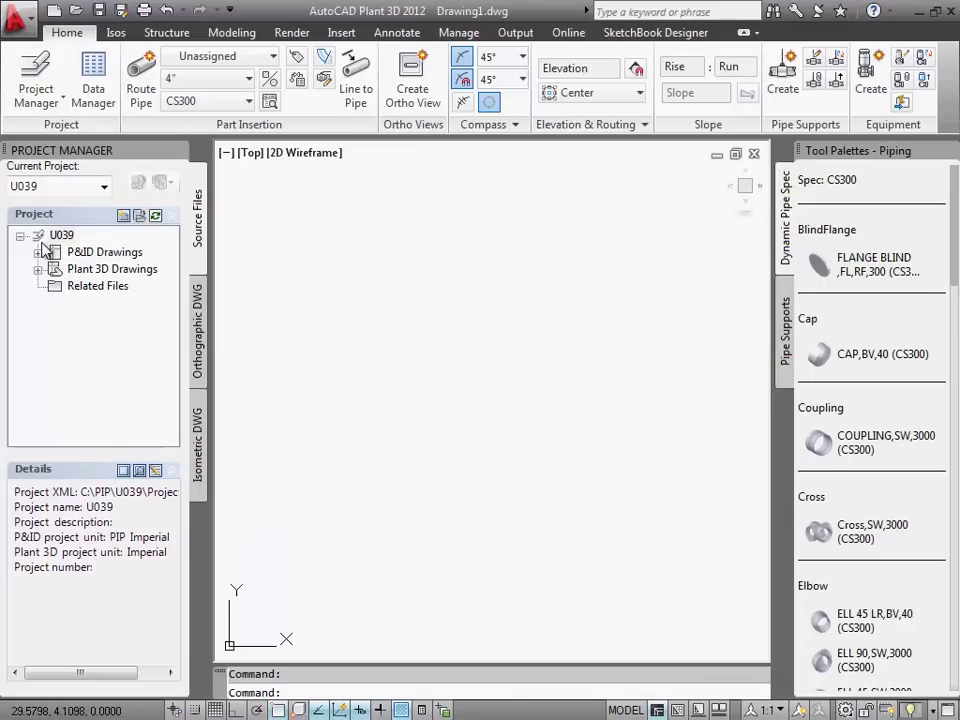
left_click(40, 270)
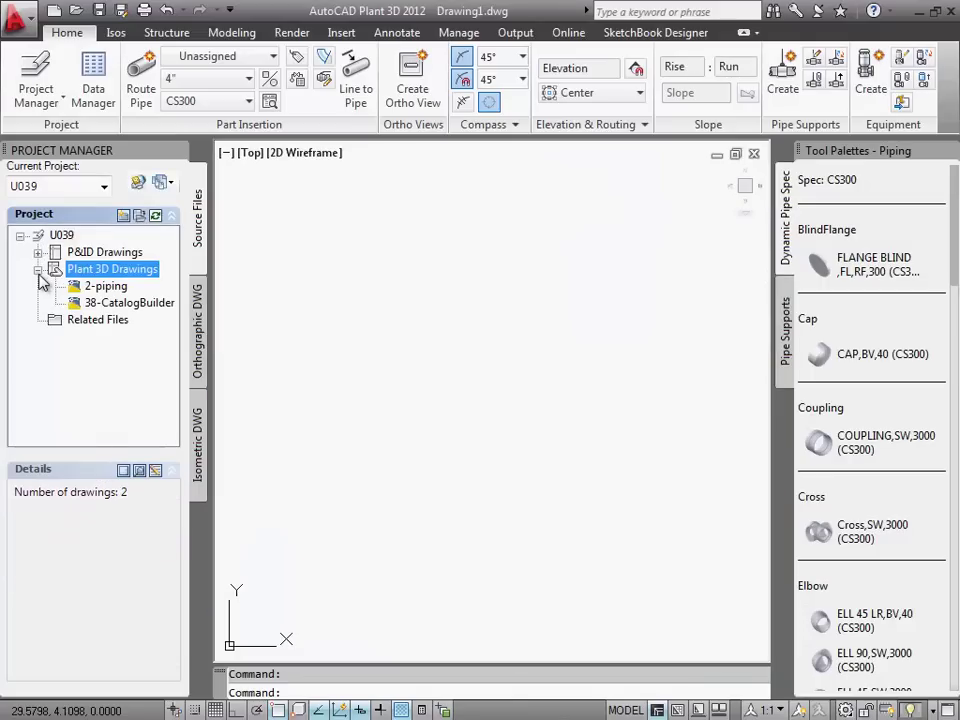
left_click(115, 305)
double_click(115, 305)
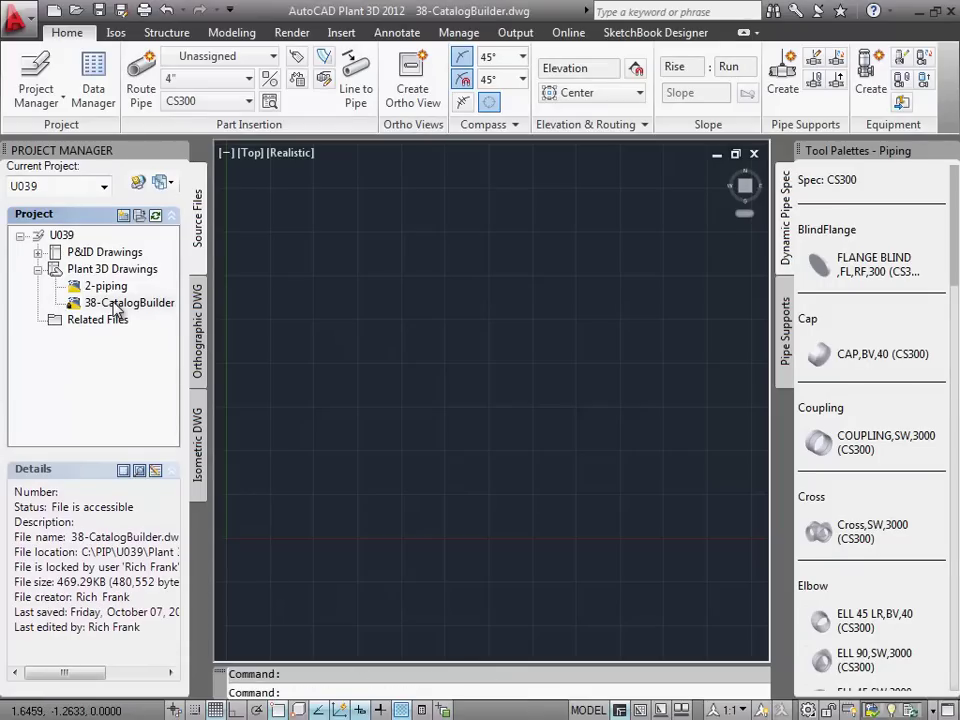
Insert one custom butt-weld valve (Valve,BV) from the CS300 spec into the drawing near the Y axis and end the placement.
scroll(956, 305, "down", 3)
left_click_drag(956, 305, 956, 628)
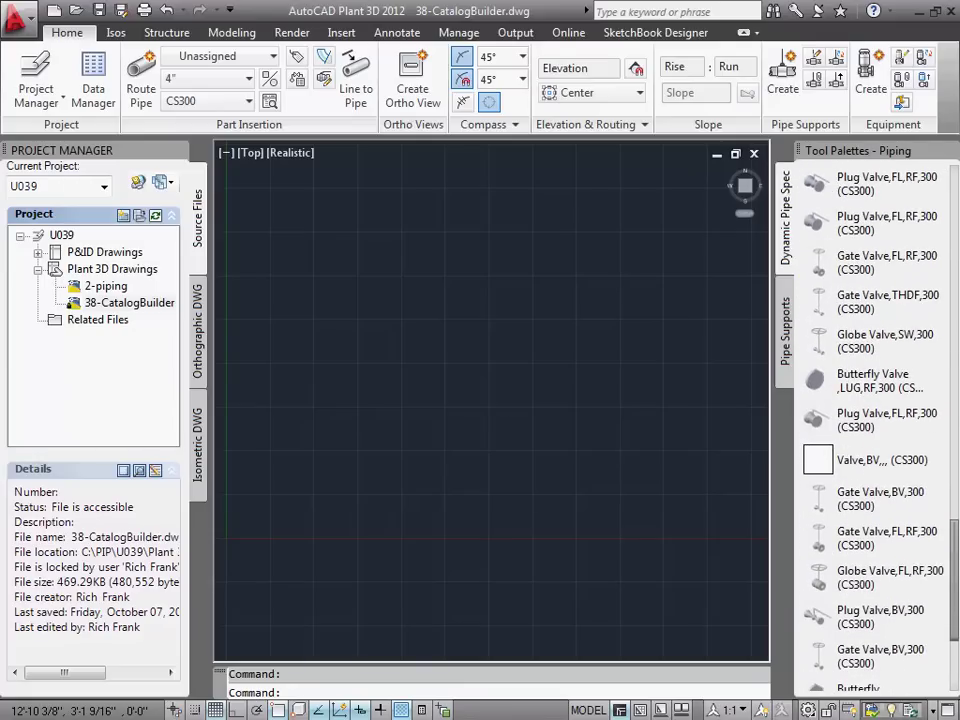
left_click(870, 498)
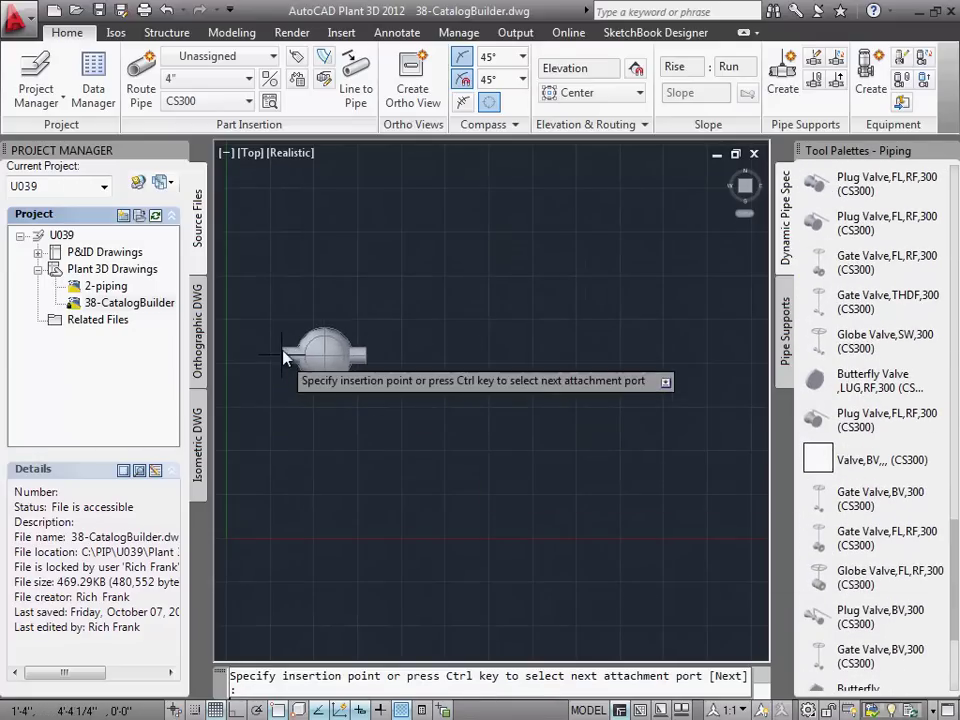
left_click(286, 340)
left_click(428, 348)
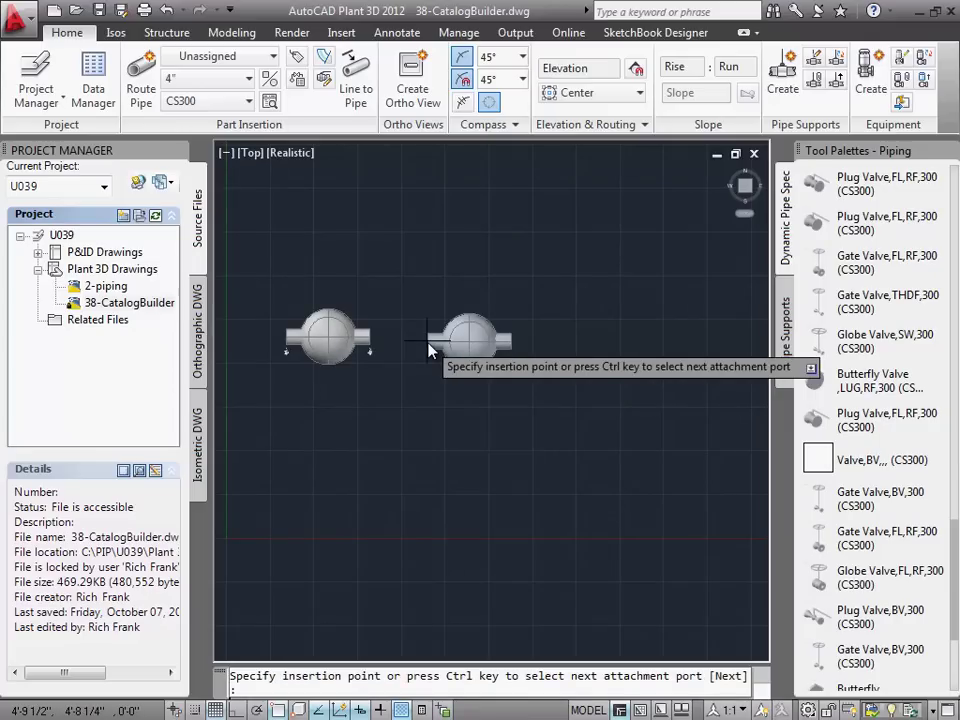
key("Escape")
Continue pipe routing from the valve's east port with a short eastward run and a 90° turn north.
left_click(369, 345)
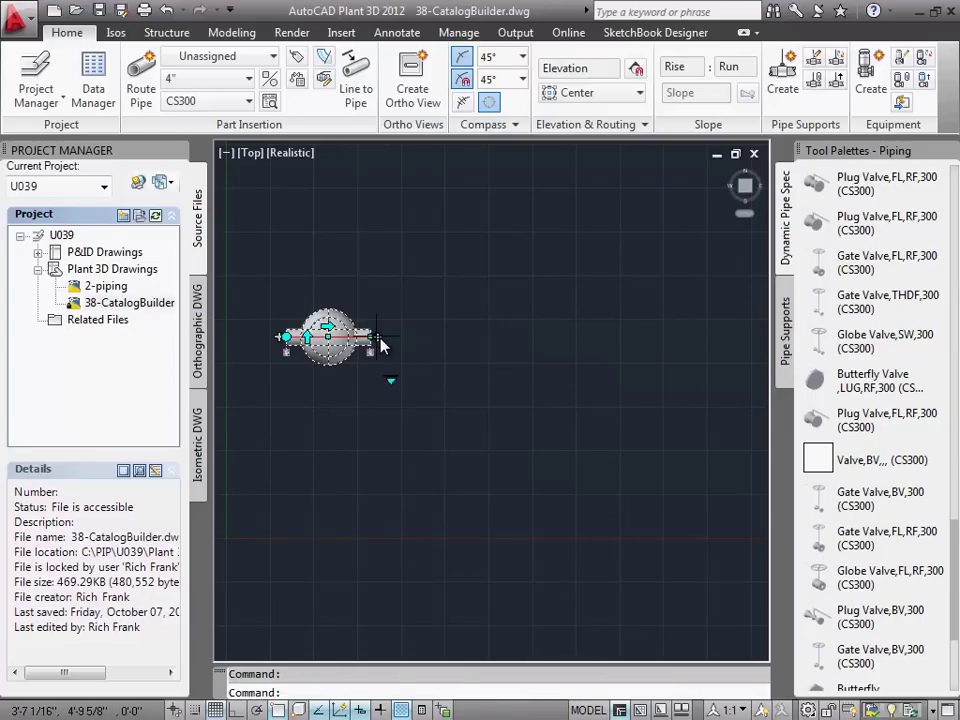
left_click(385, 345)
left_click(390, 348)
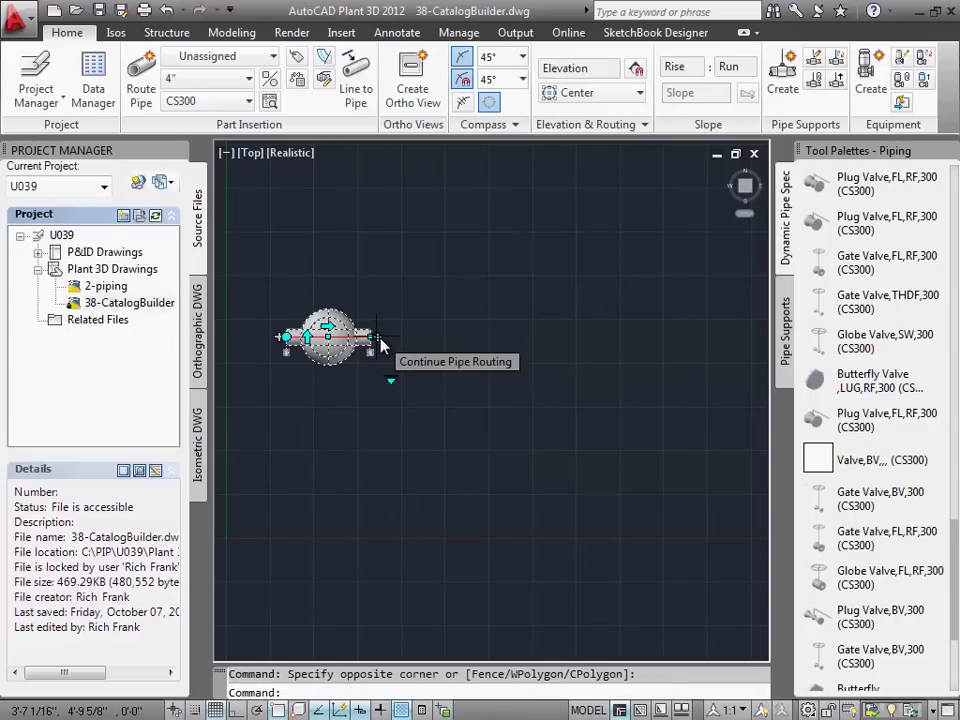
left_click(376, 337)
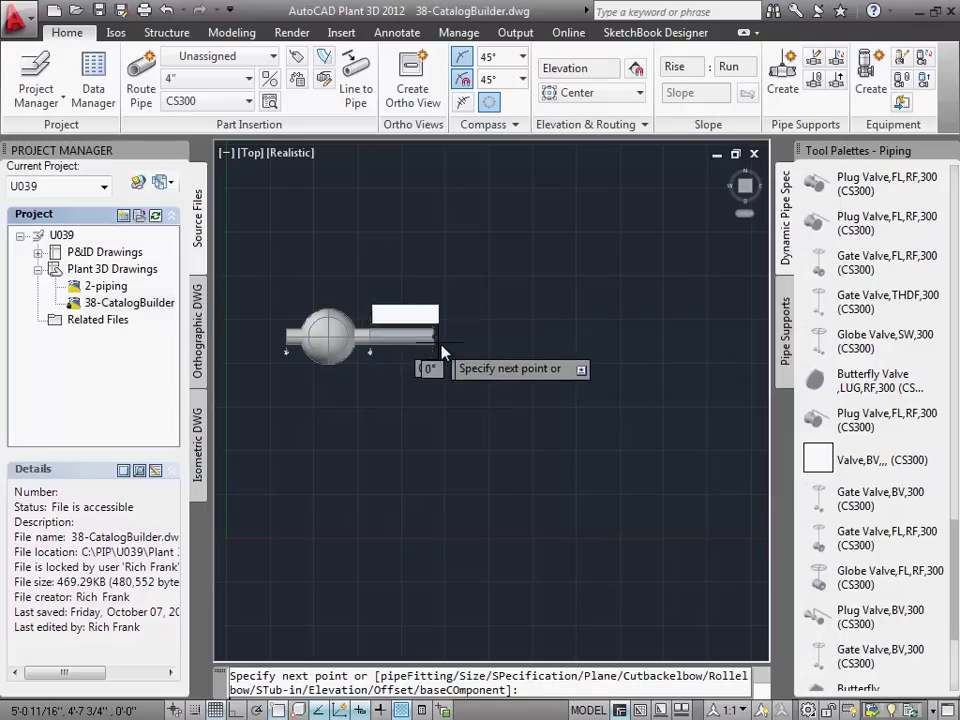
left_click(449, 262)
key("Return")
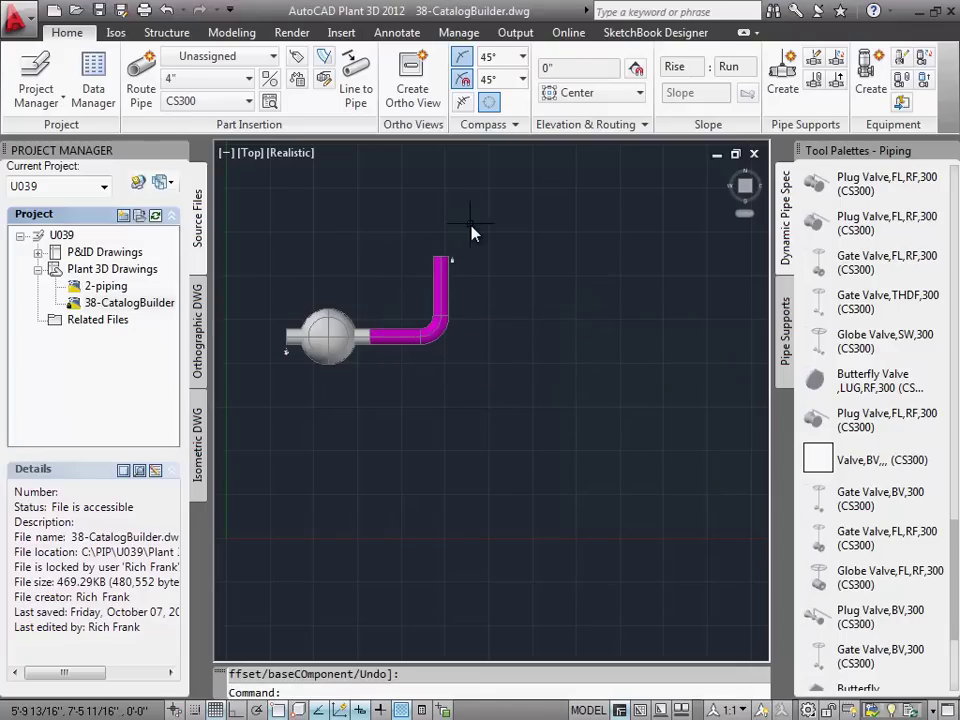
Open the PreviewLisps folder under CB in AP3D Content, and size its window so the drawing area is accessible beside it.
left_click(932, 12)
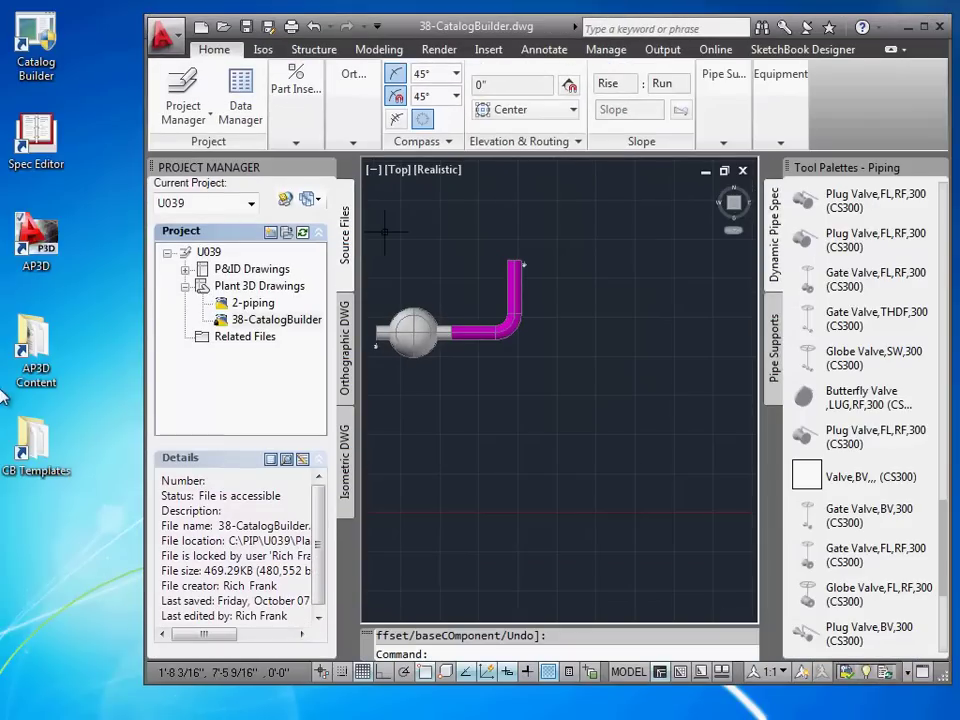
left_click(36, 369)
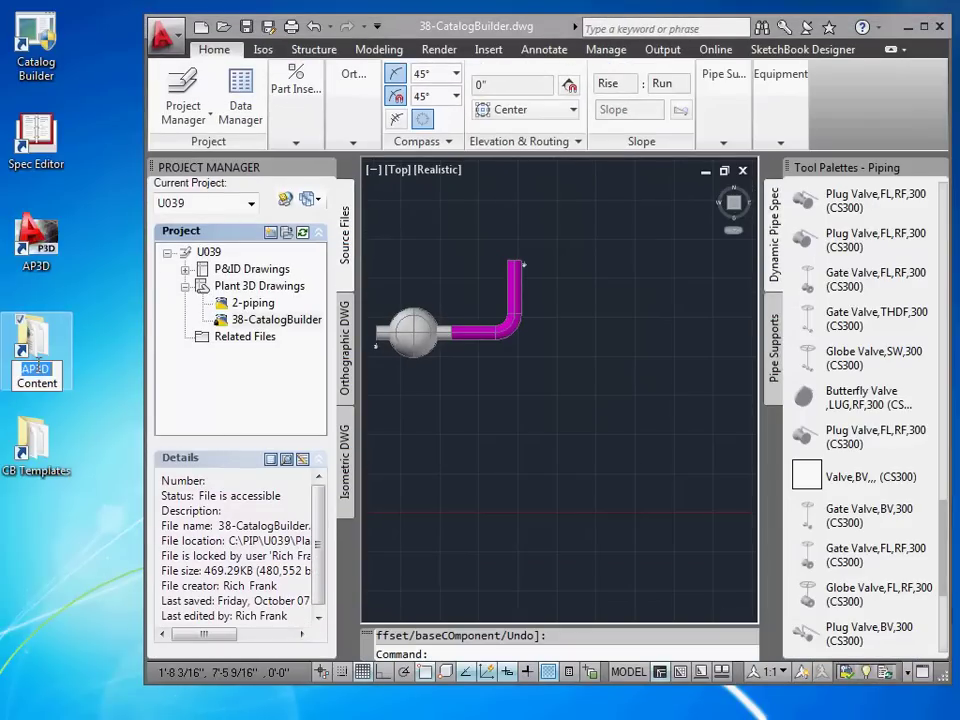
double_click(40, 343)
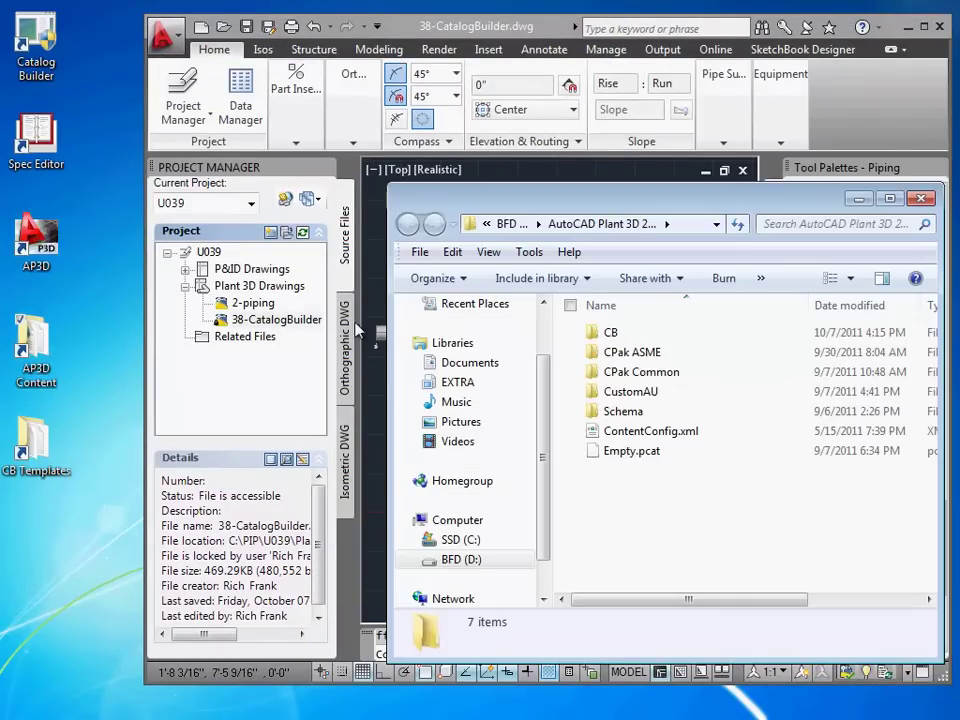
double_click(602, 334)
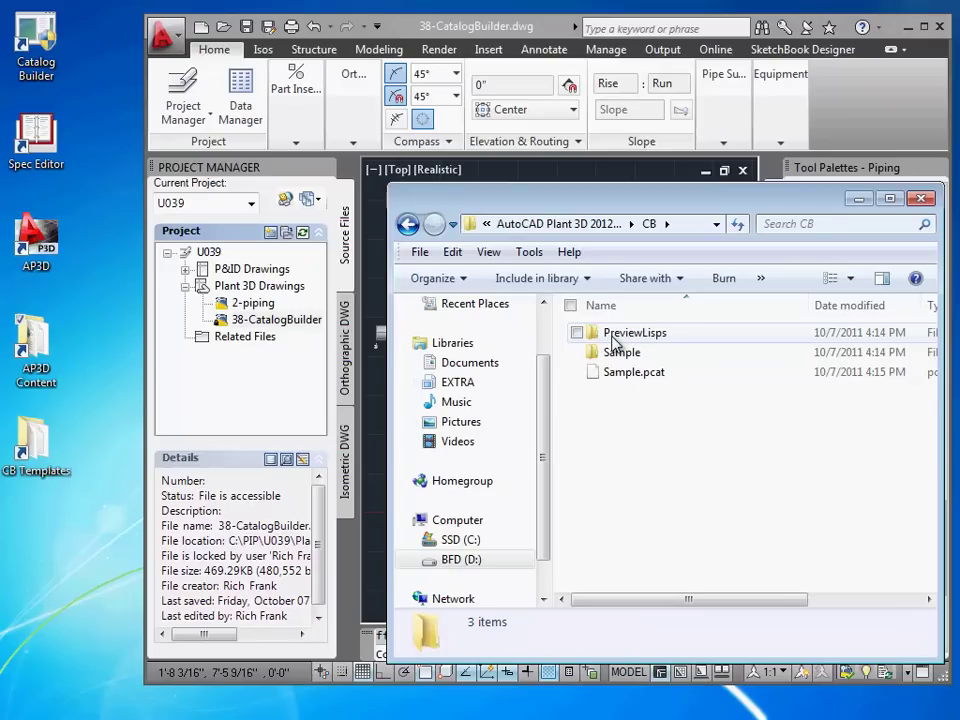
left_click(627, 338)
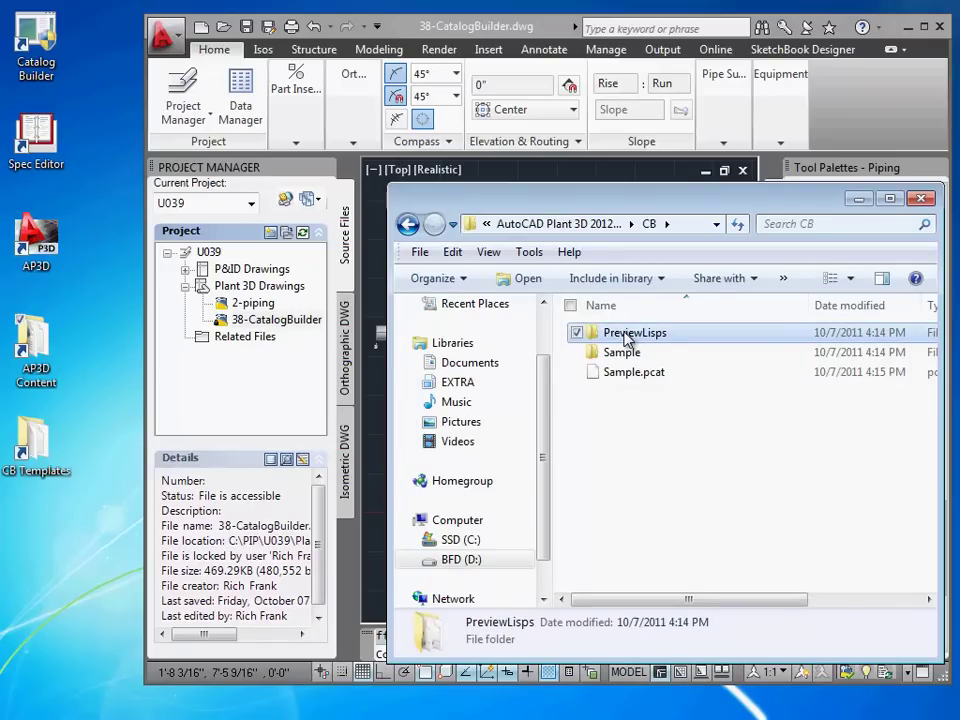
double_click(627, 335)
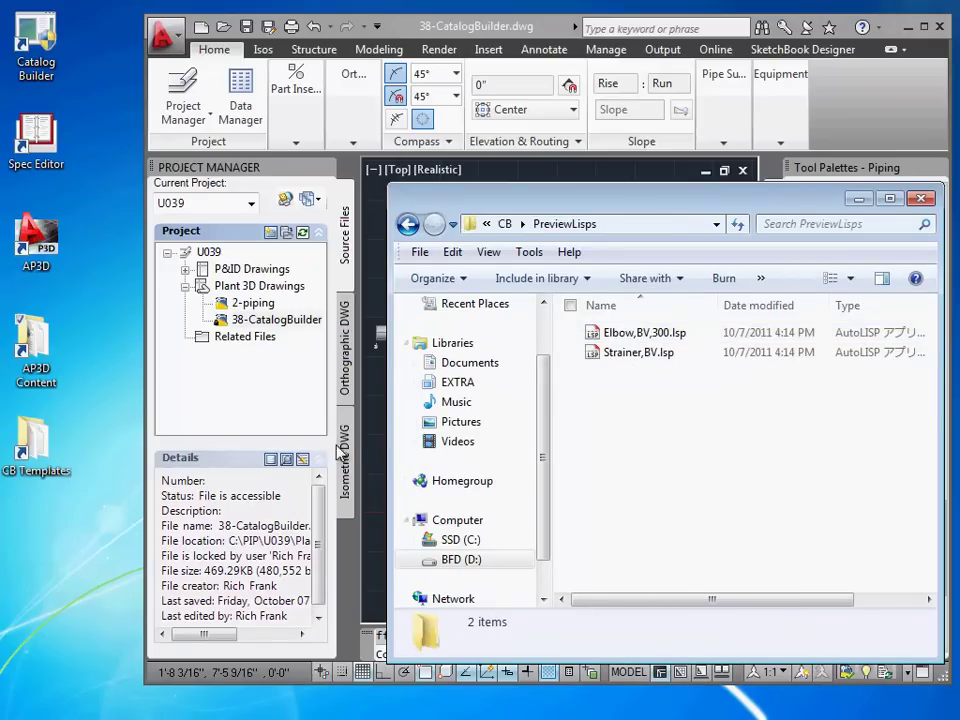
left_click_drag(389, 433, 496, 433)
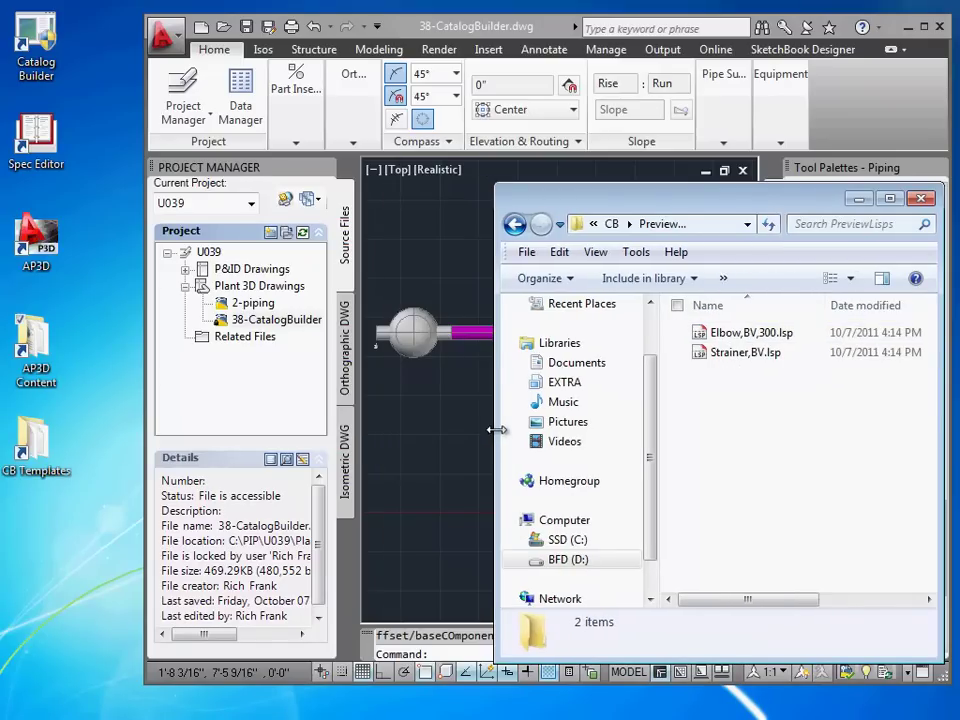
Load Strainer,BV.lsp from the PreviewLisps folder into the drawing and check the strainer preview blocks at a 0.8 zoom factor.
left_click(720, 352)
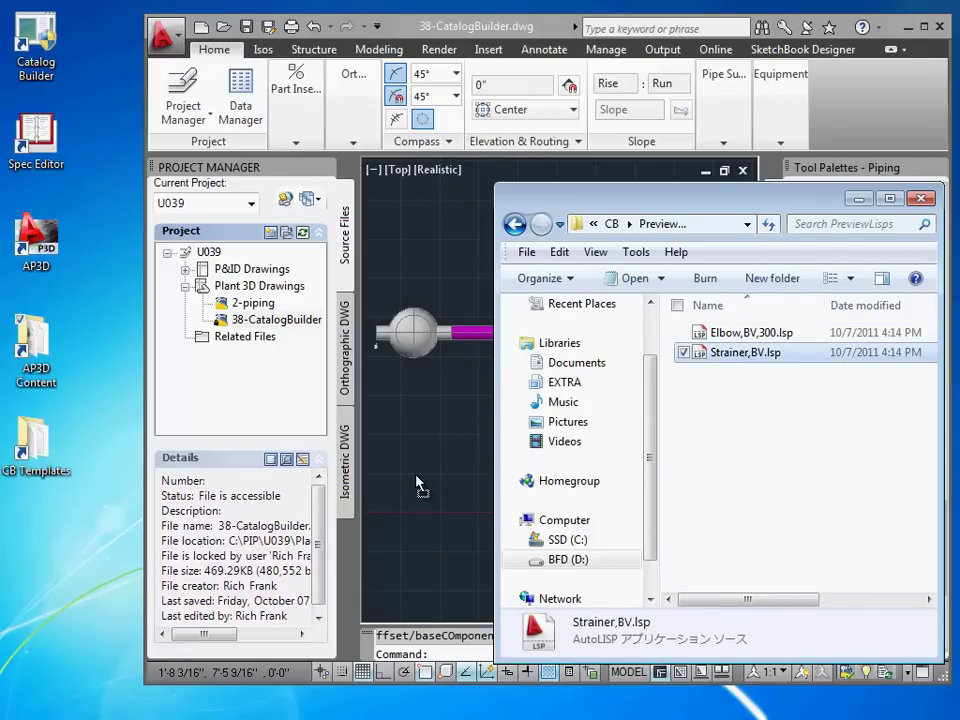
left_click(418, 484)
type("z")
key("Return")
type("e")
key("Return")
key("Return")
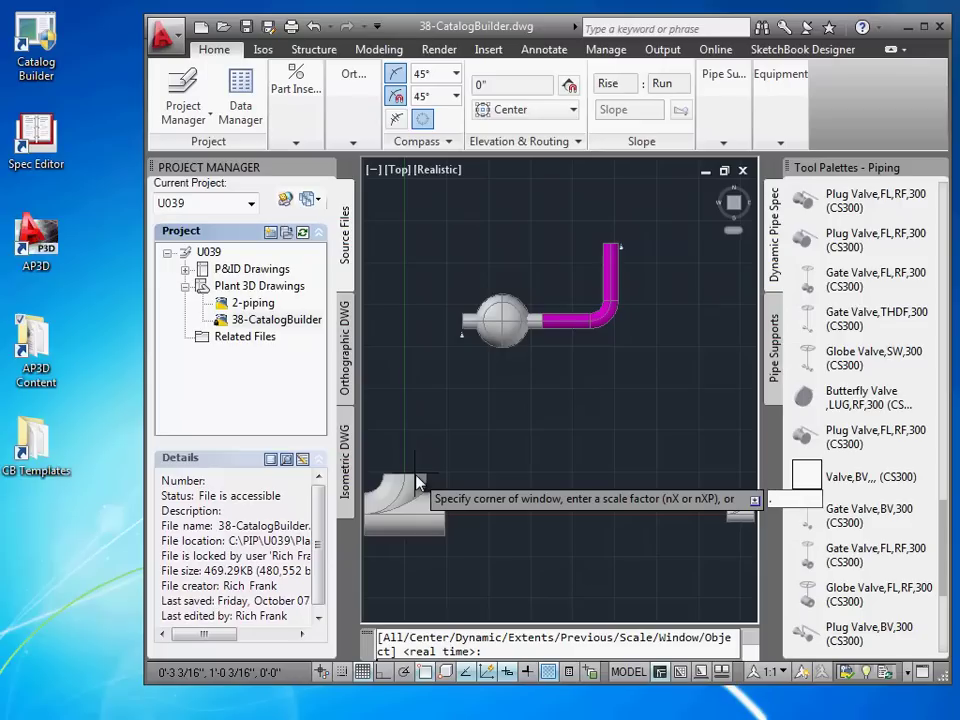
type(".8")
key("Return")
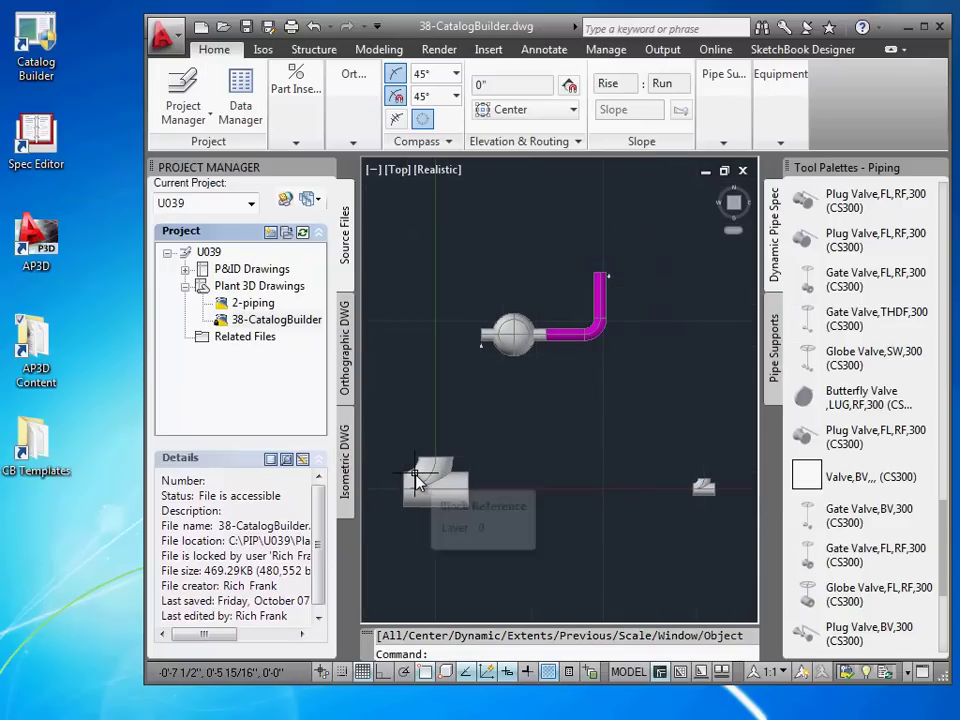
left_click(470, 496)
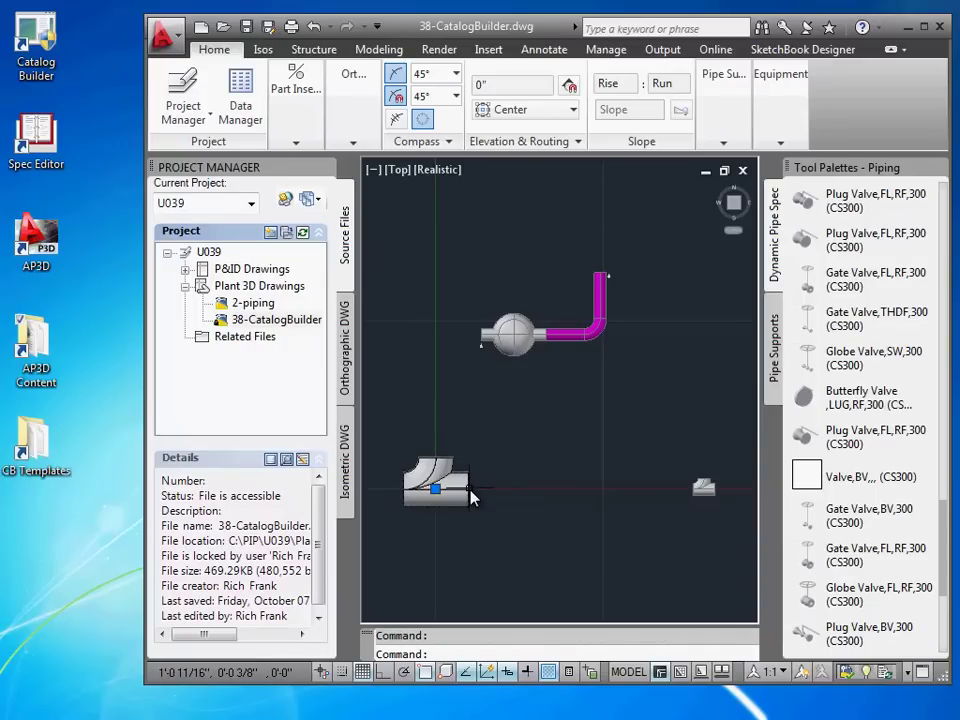
key("Escape")
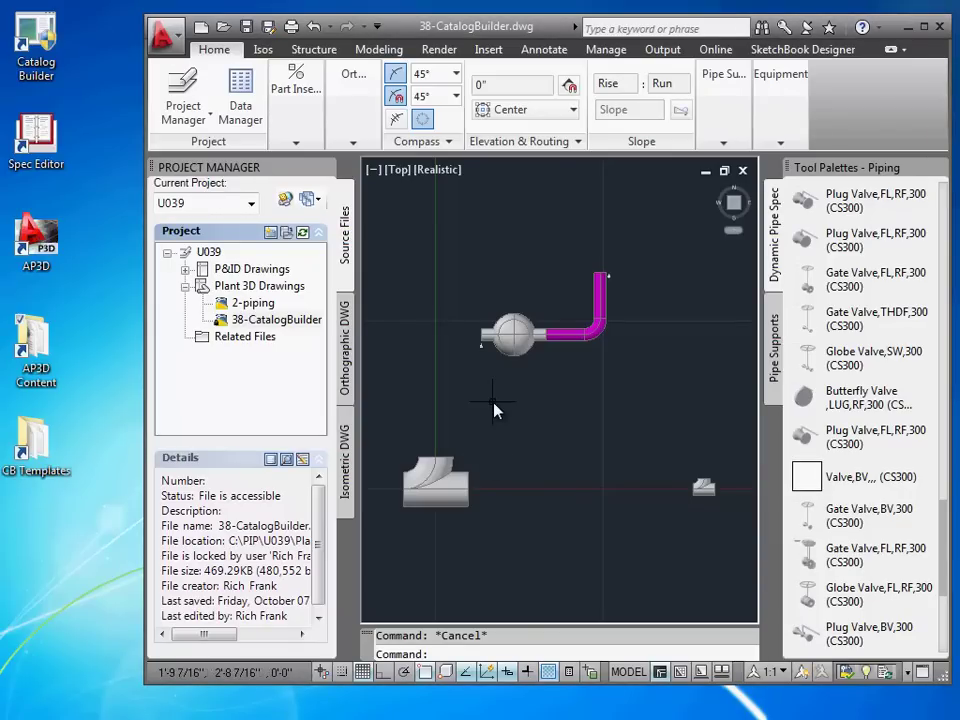
Start PLANTSNAPSHOT with the Repository option and image size 200, and choose Sample.pcat in the CB folder as the catalog.
left_click(925, 27)
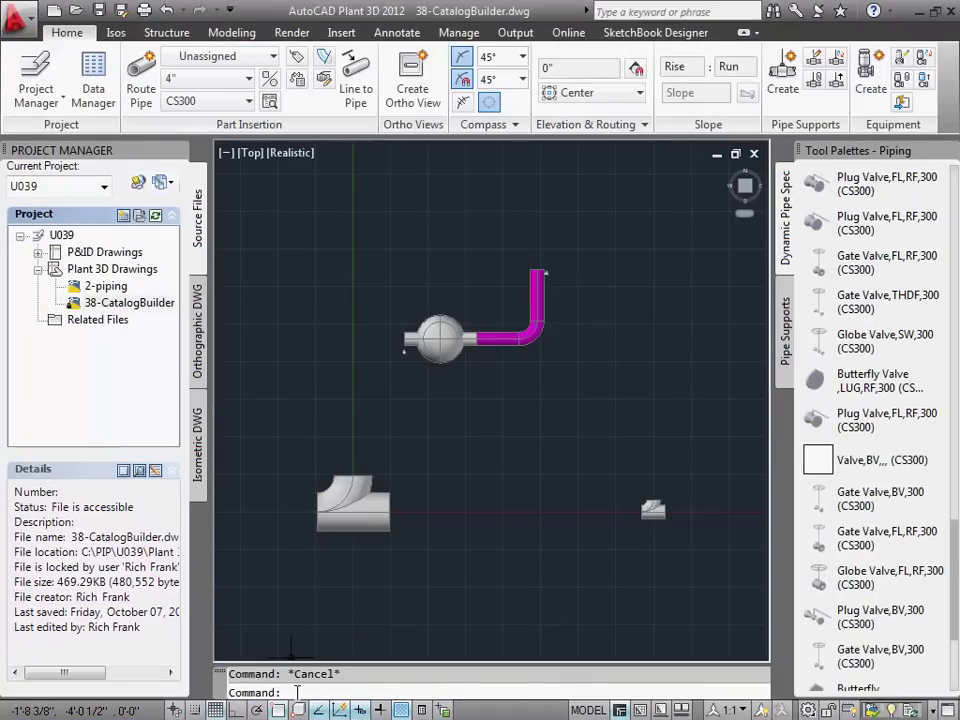
type("plantsnap")
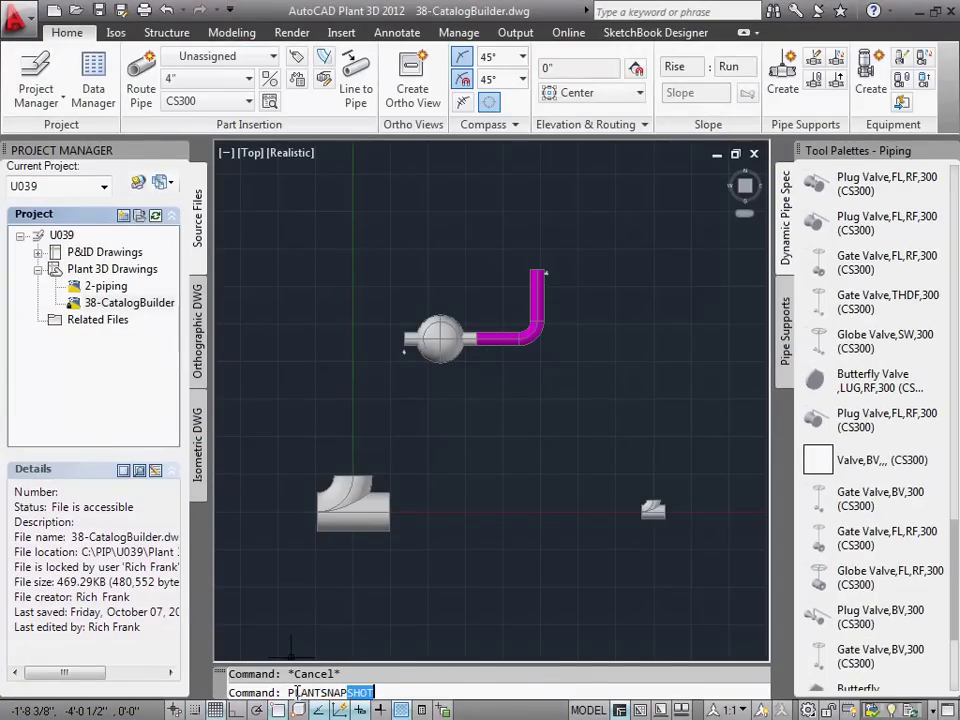
type("shot")
key("Return")
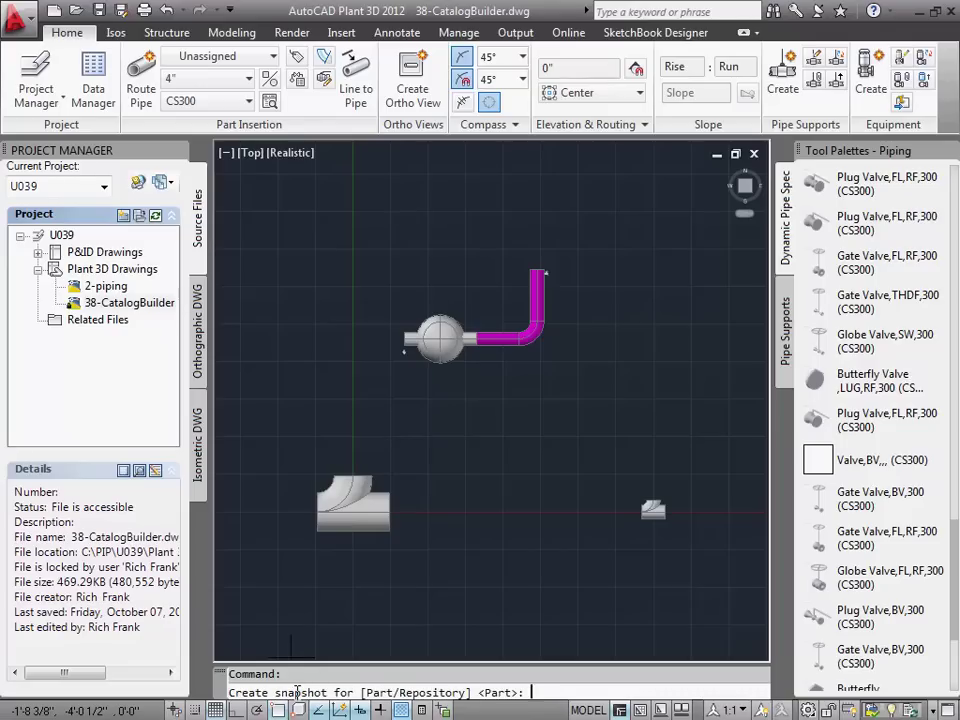
key("Return")
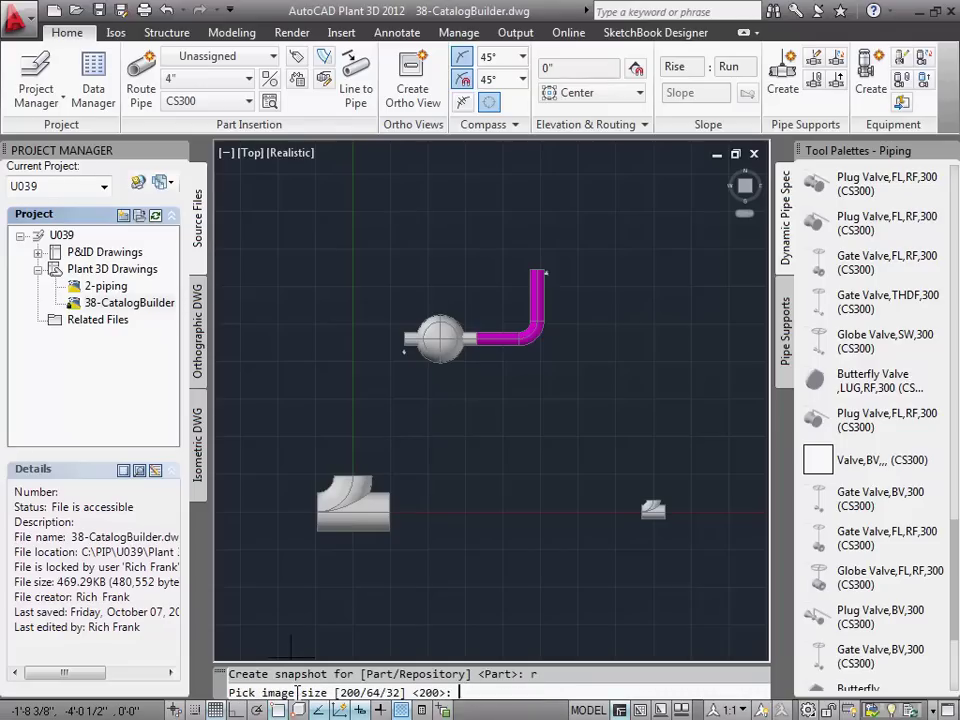
type("200")
key("Return")
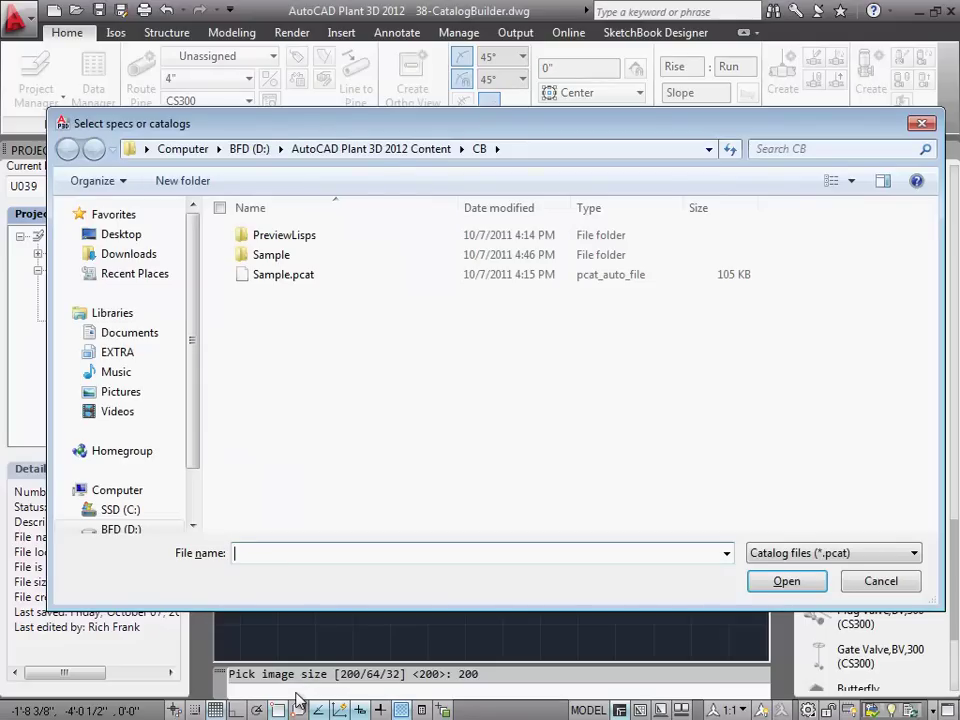
left_click(285, 276)
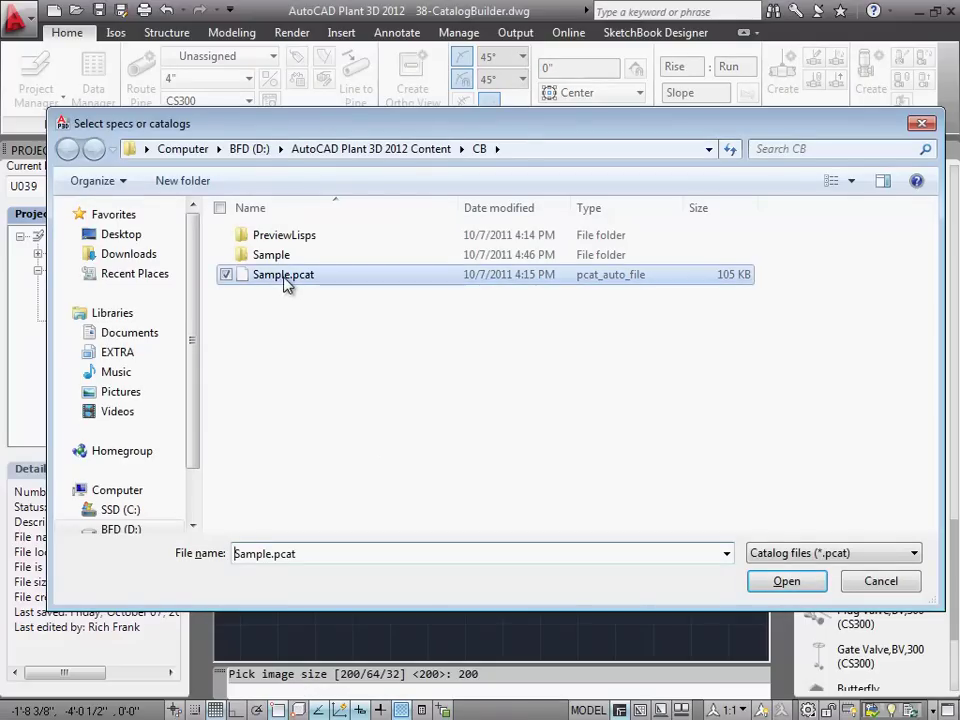
left_click(787, 582)
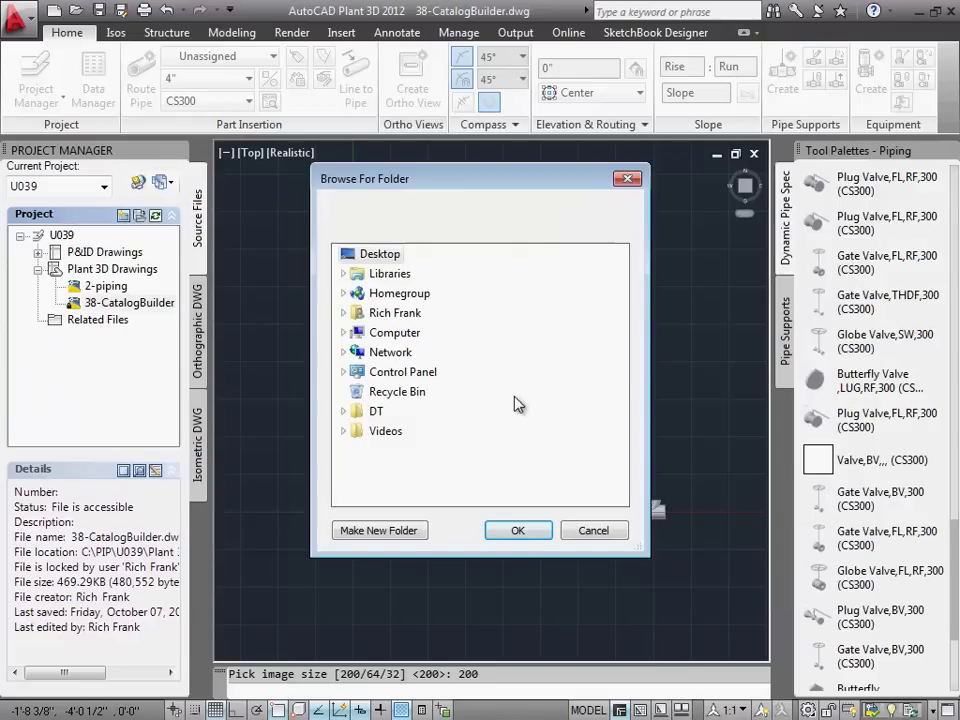
Create a folder named 200 under D:\AutoCAD Plant 3D 2012 Content\CB and generate the snapshot images into it.
double_click(395, 334)
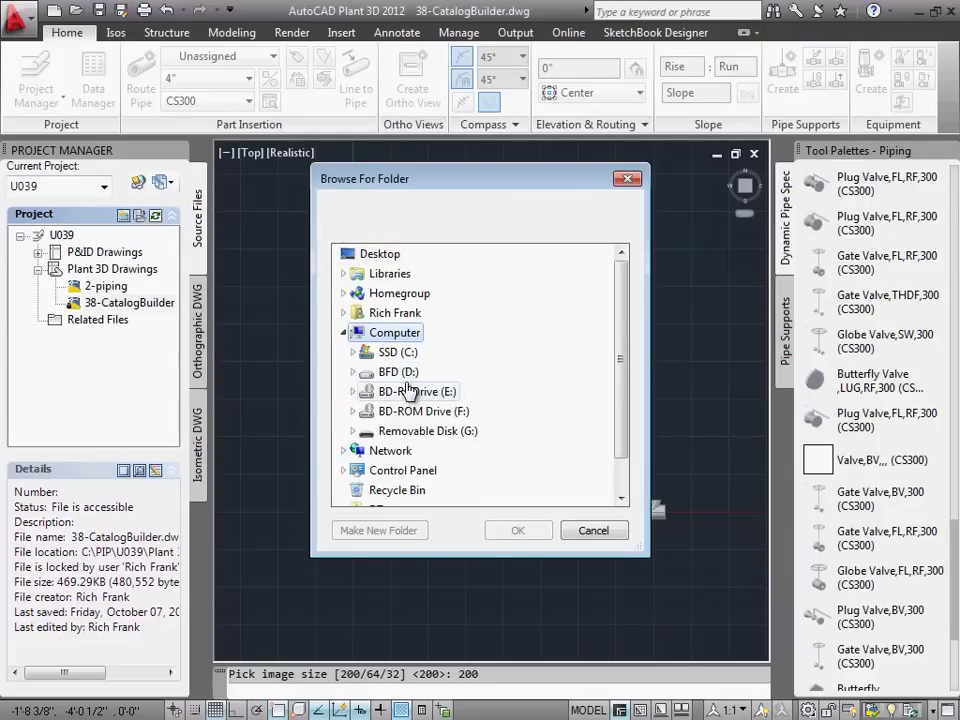
double_click(401, 372)
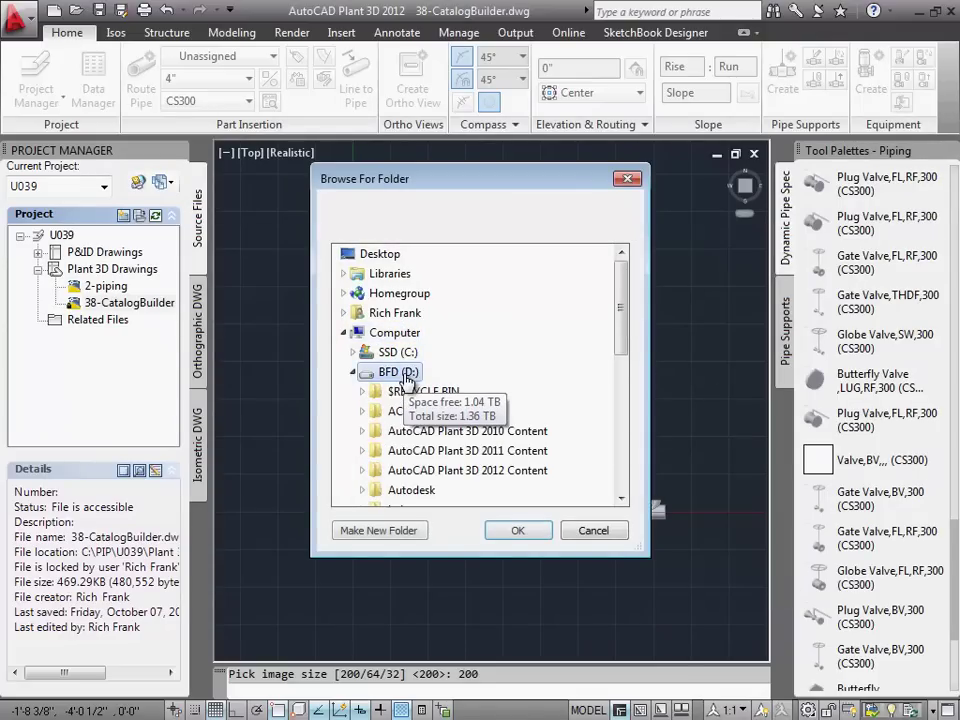
double_click(455, 470)
double_click(417, 490)
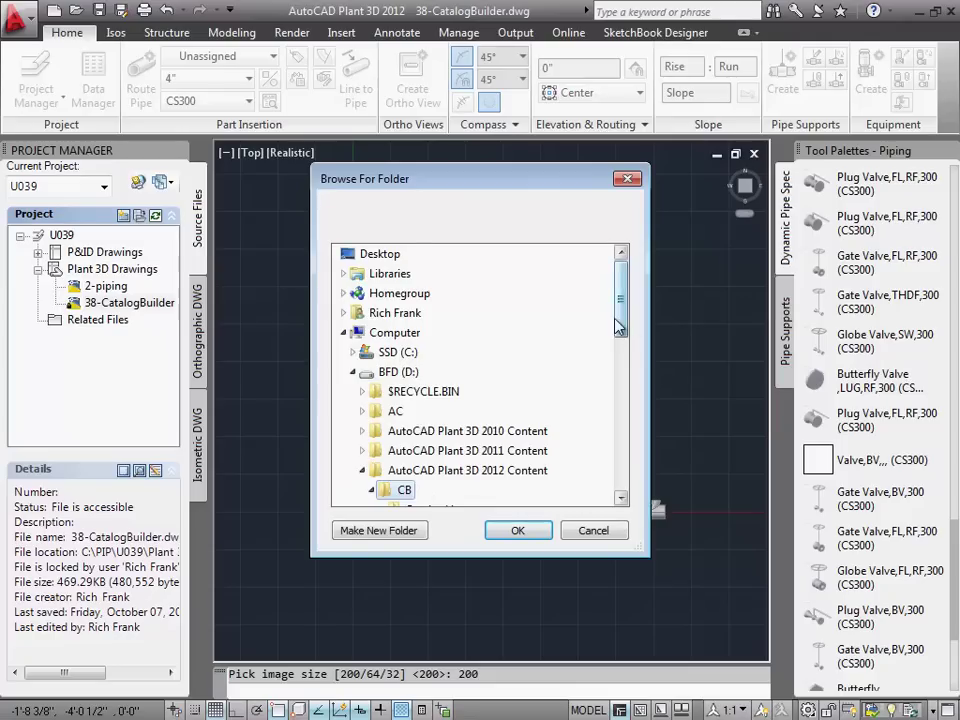
scroll(560, 420, "down", 3)
left_click(395, 531)
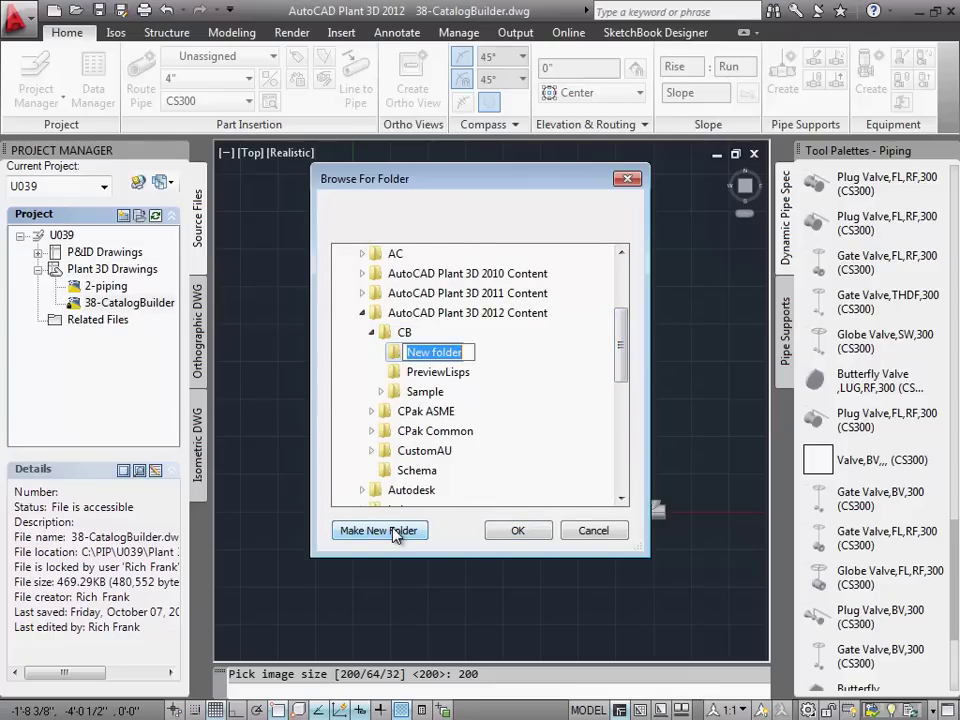
type("2")
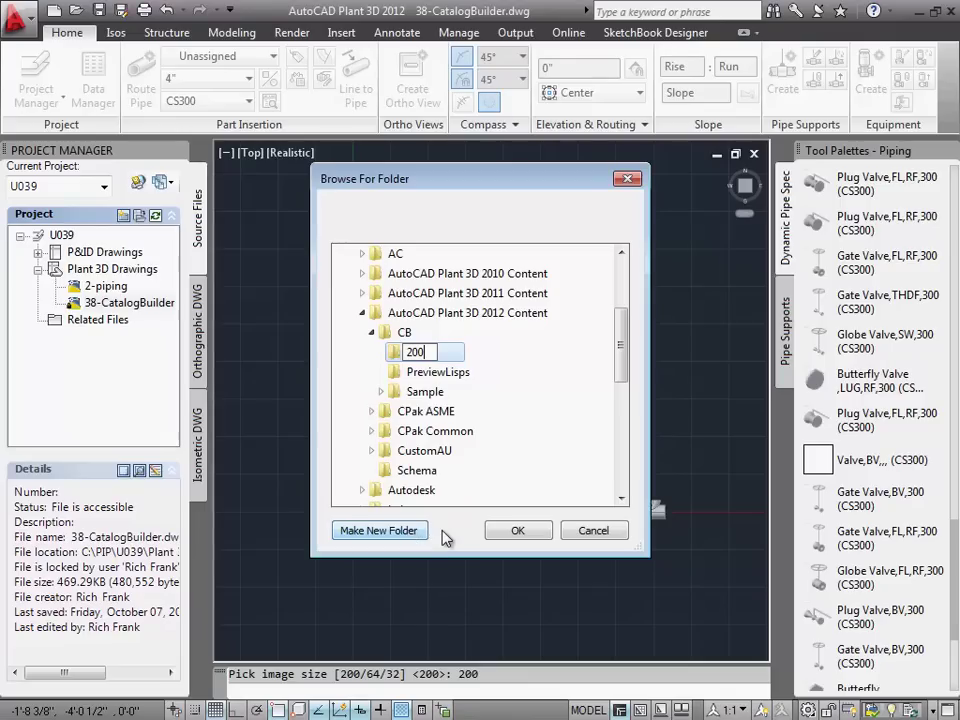
type("00")
key("Return")
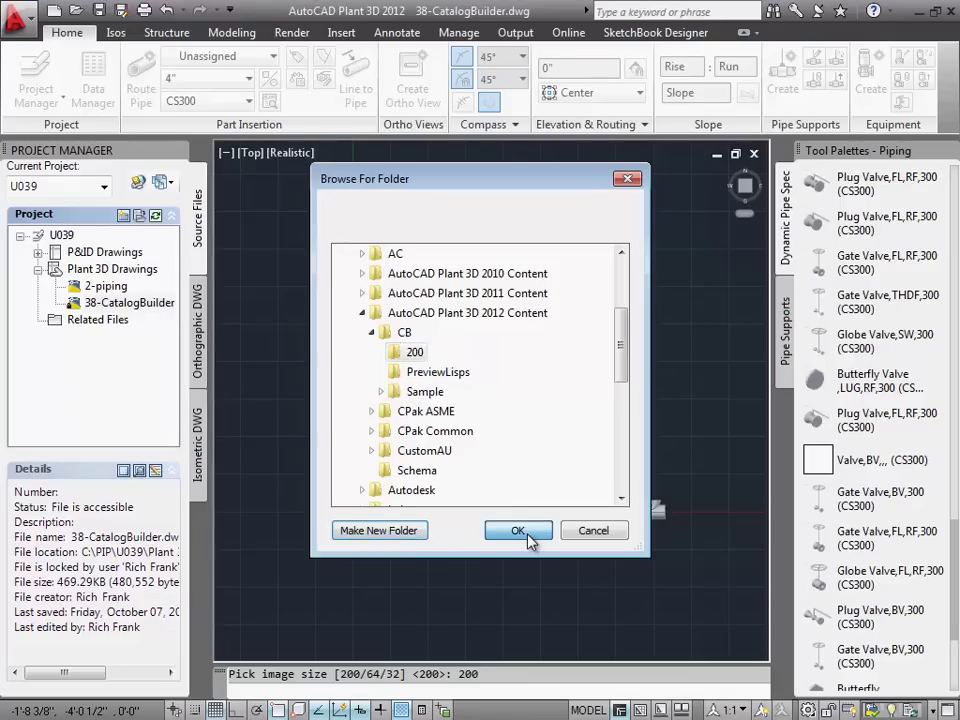
left_click(518, 531)
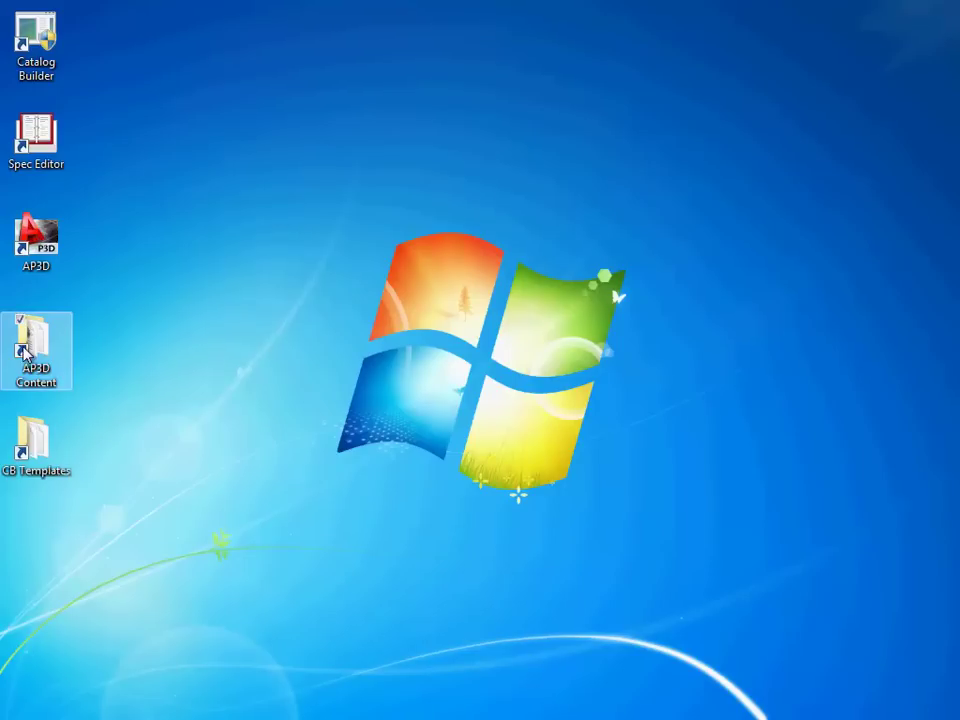
Open the 200 folder under CB in AP3D Content to examine the generated preview images.
double_click(28, 362)
double_click(472, 303)
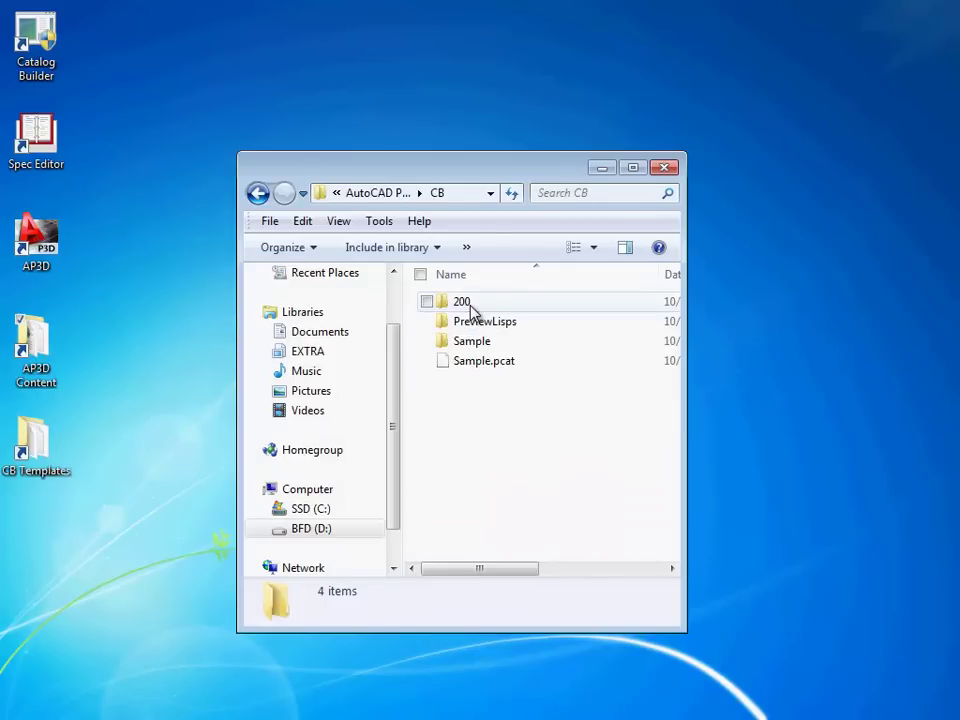
double_click(474, 304)
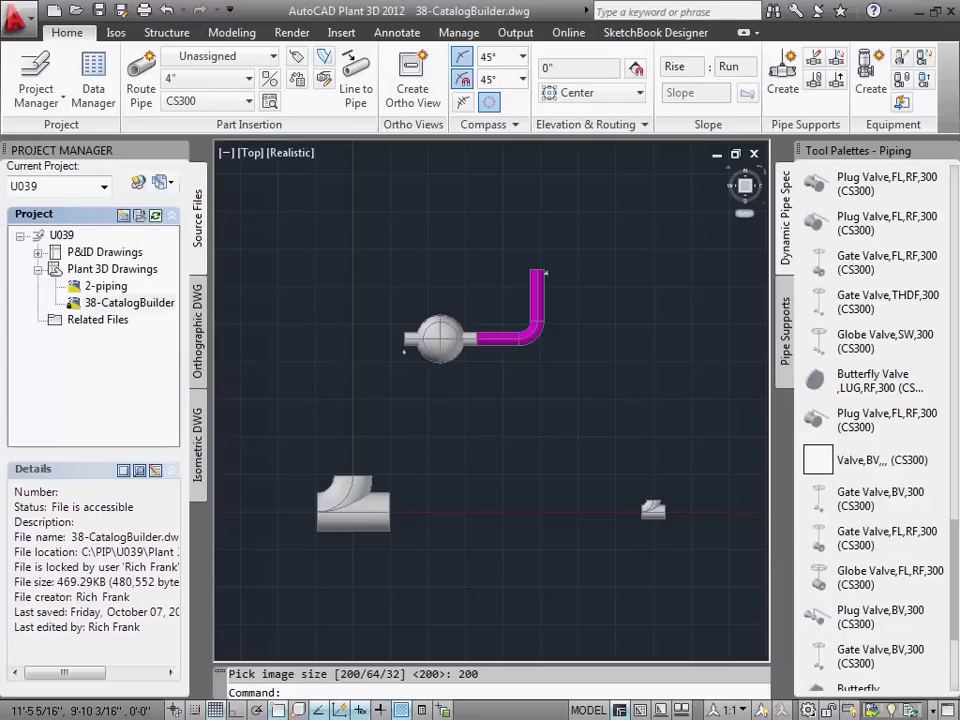
Toggle the piping tool palette to Pipe Supports and back to Dynamic Pipe Spec, and make CS600 the current pipe spec.
left_click(786, 330)
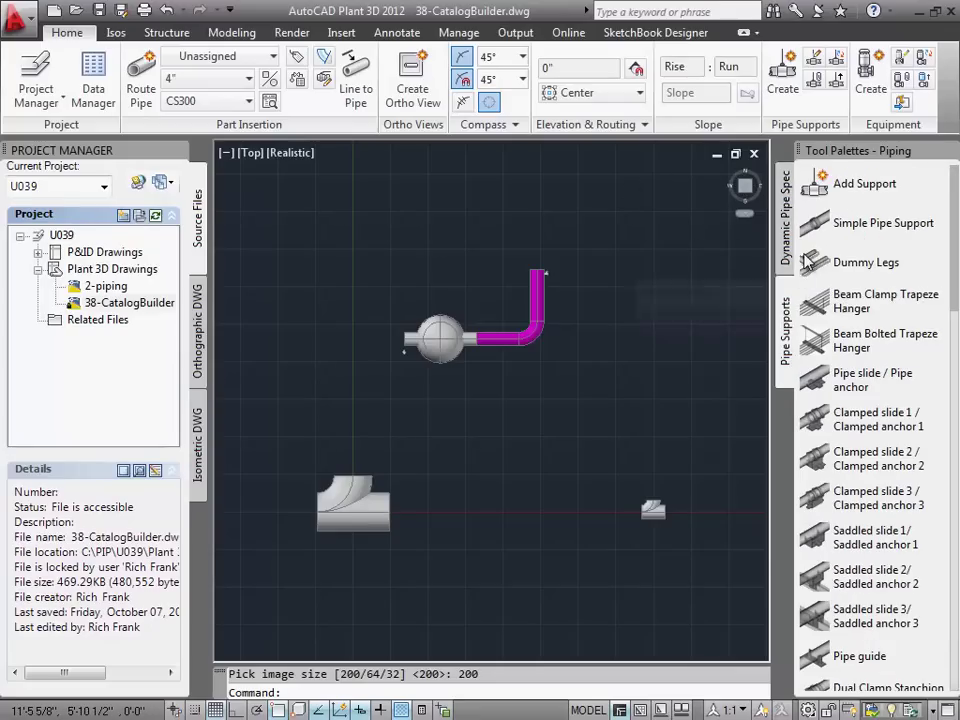
left_click(789, 253)
left_click(205, 104)
scroll(205, 112, "up", 2)
left_click(180, 140)
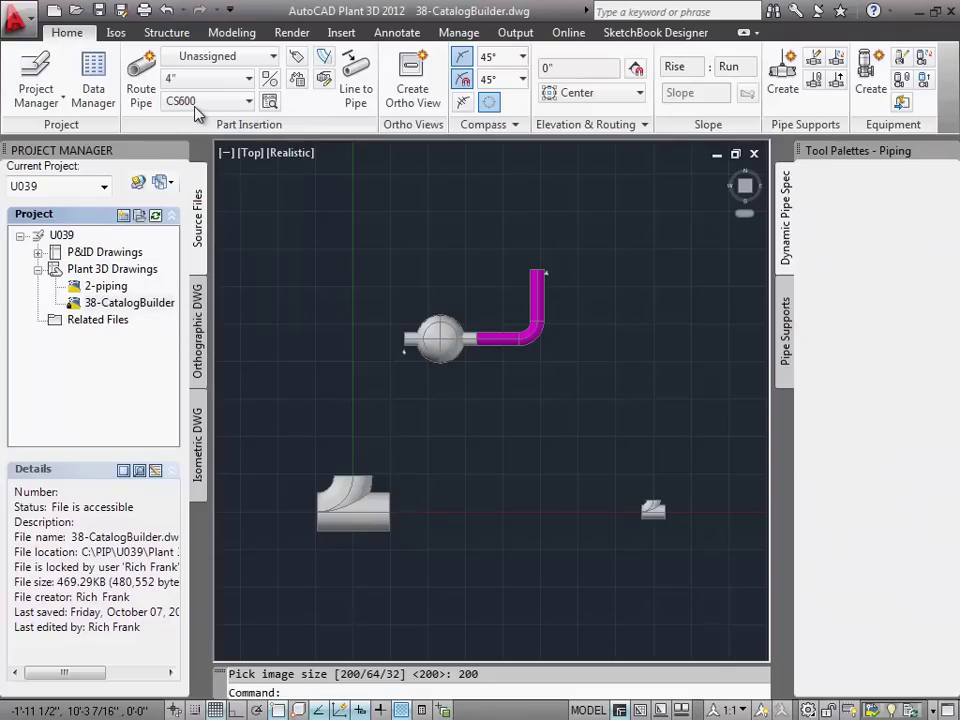
Set the current pipe spec back to CS300 and check the Valve,BV preview image in the piping tool palette.
left_click(205, 102)
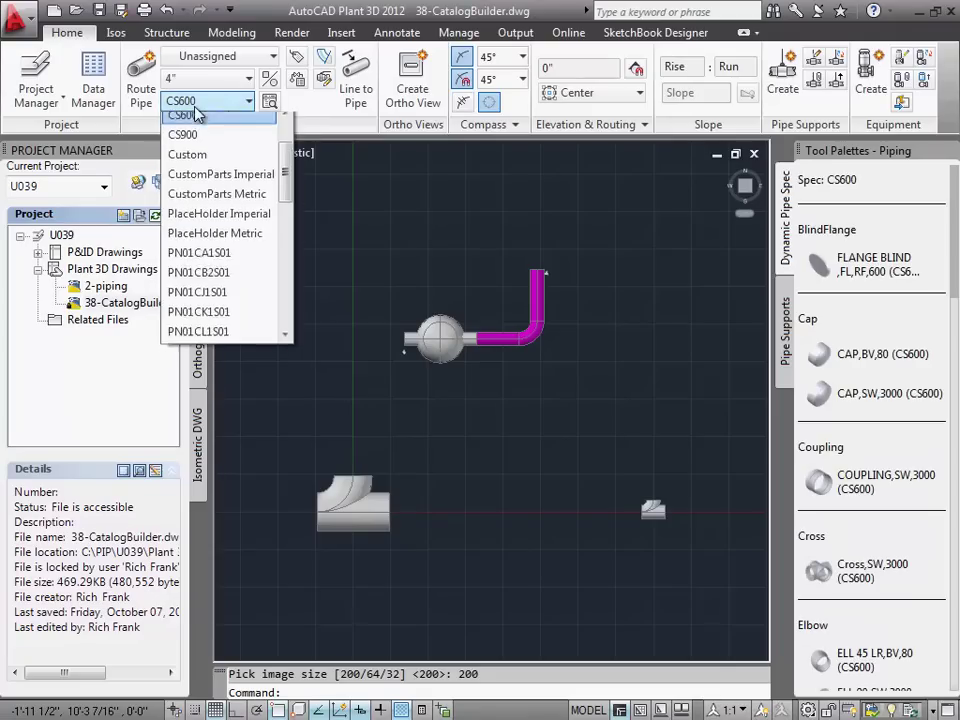
left_click(205, 102)
left_click(205, 102)
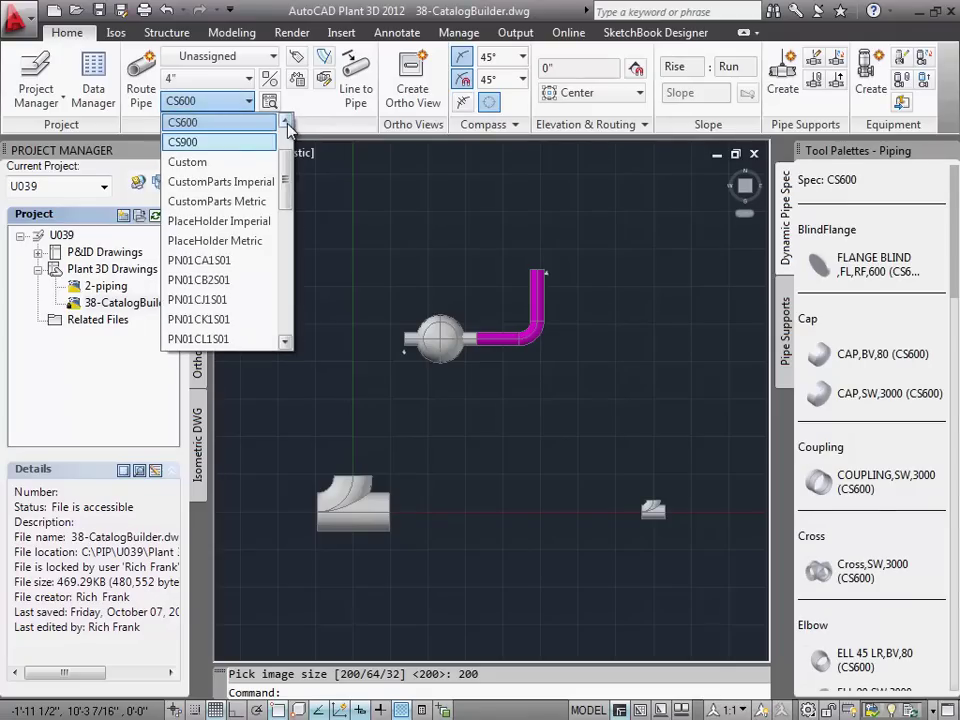
scroll(232, 135, "up", 1)
left_click(229, 124)
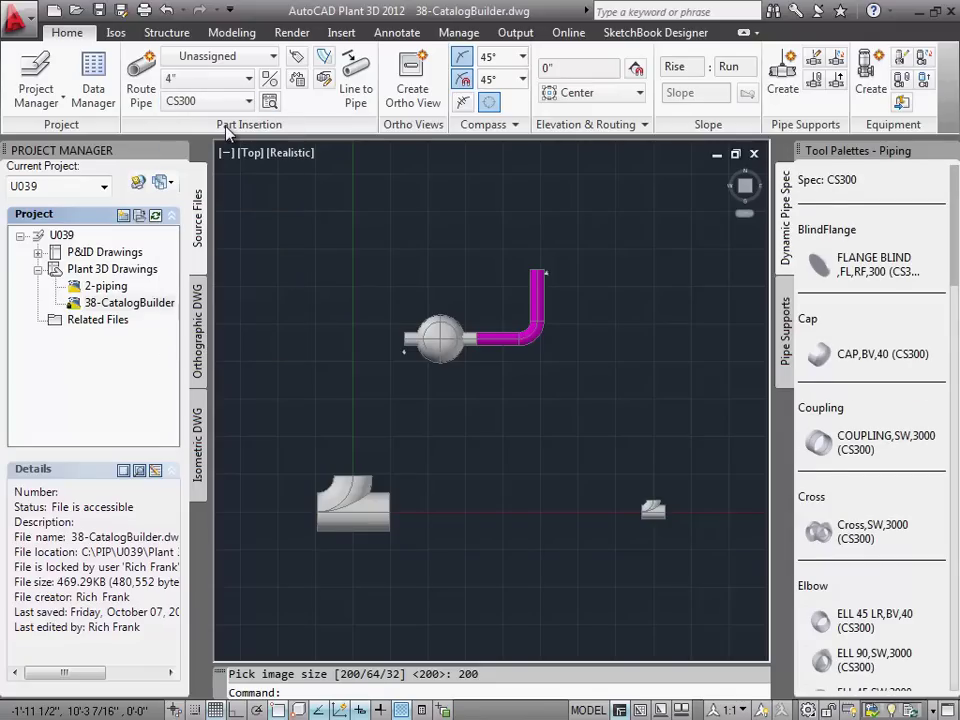
left_click_drag(953, 275, 953, 634)
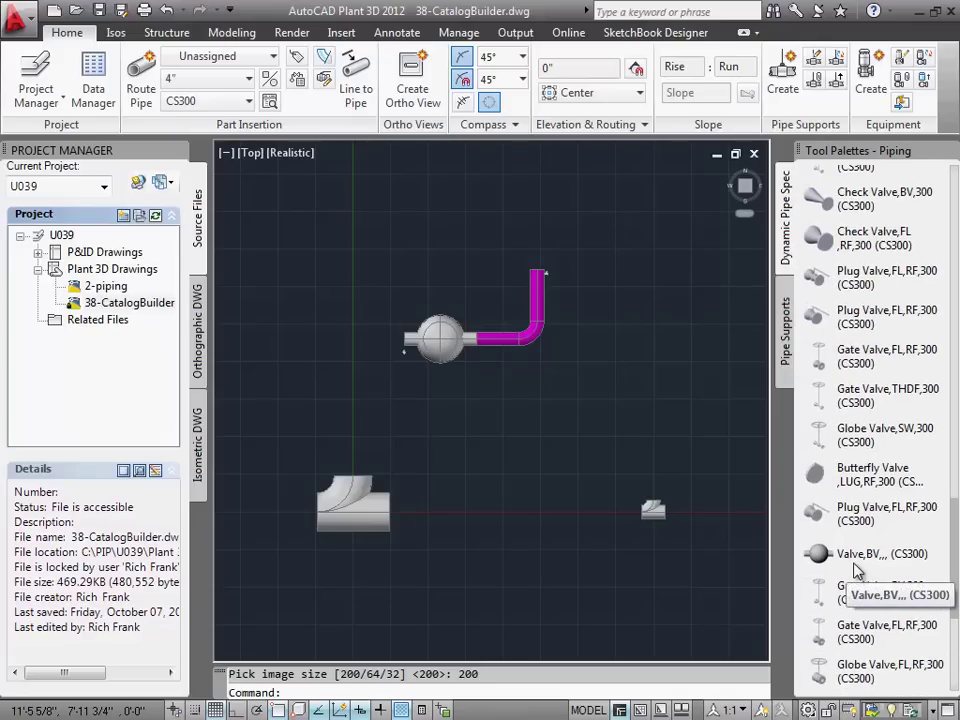